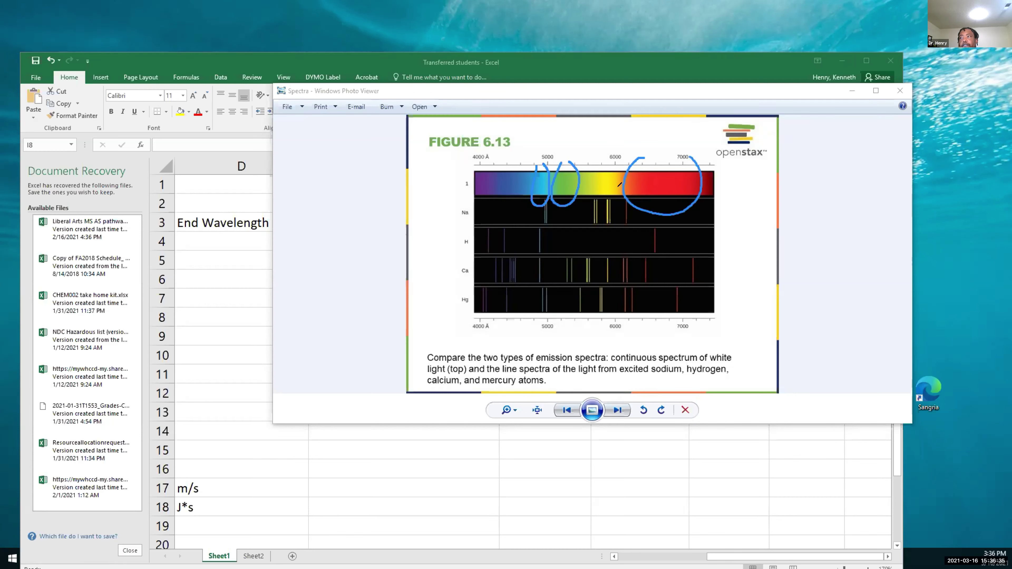
Draw brackets on the continuous spectrum around the yellow band, the cyan-to-green region and the orange-red region.
mouse_move(620, 204)
left_mouse_down()
mouse_move(596, 208)
mouse_move(589, 196)
left_mouse_up()
left_click_drag(531, 161, 530, 168)
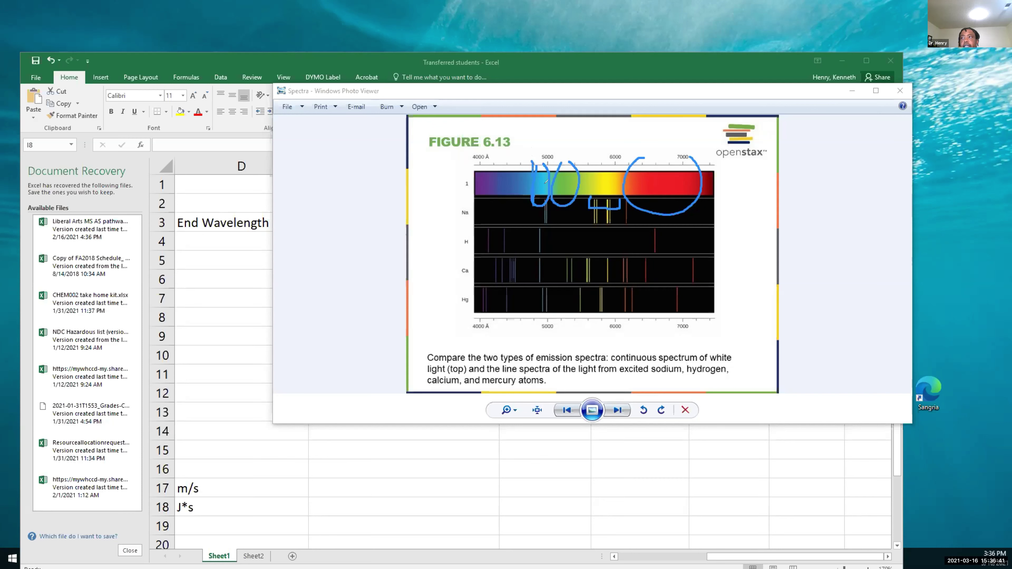
left_click_drag(584, 149, 581, 195)
mouse_move(583, 148)
left_mouse_down()
mouse_move(527, 156)
mouse_move(532, 188)
mouse_move(571, 210)
mouse_move(577, 175)
left_mouse_up()
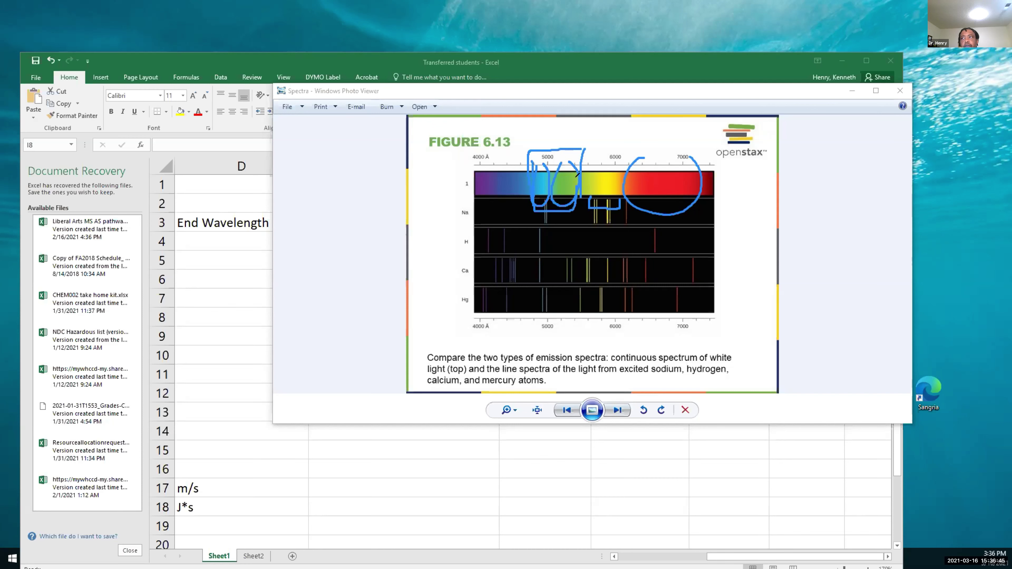
mouse_move(628, 150)
left_mouse_down()
mouse_move(621, 168)
mouse_move(695, 150)
mouse_move(702, 177)
left_mouse_up()
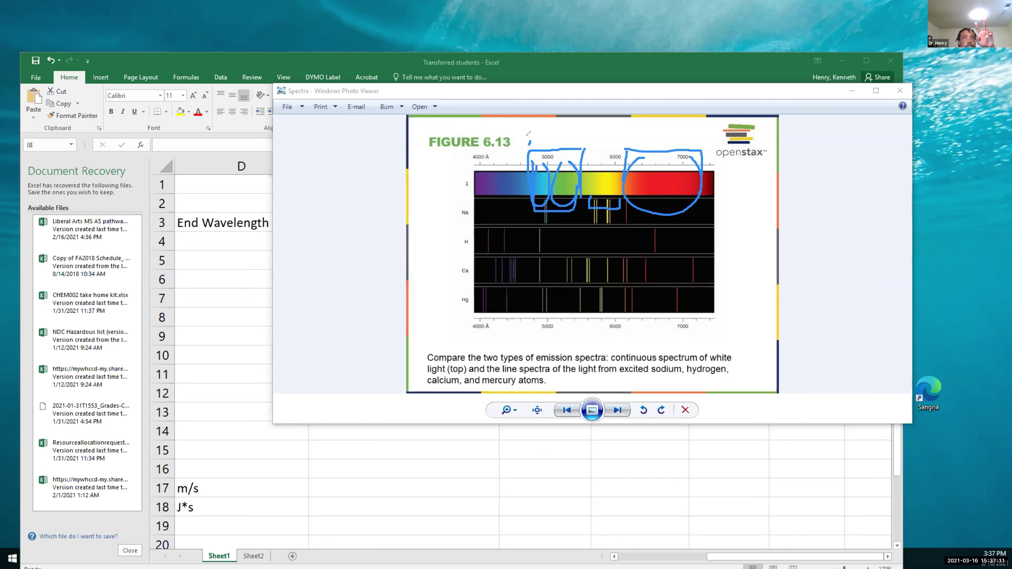
Draw short tick marks above the bracket edges and one on the wavelength scale just below 5000 Å.
left_click_drag(530, 144, 529, 135)
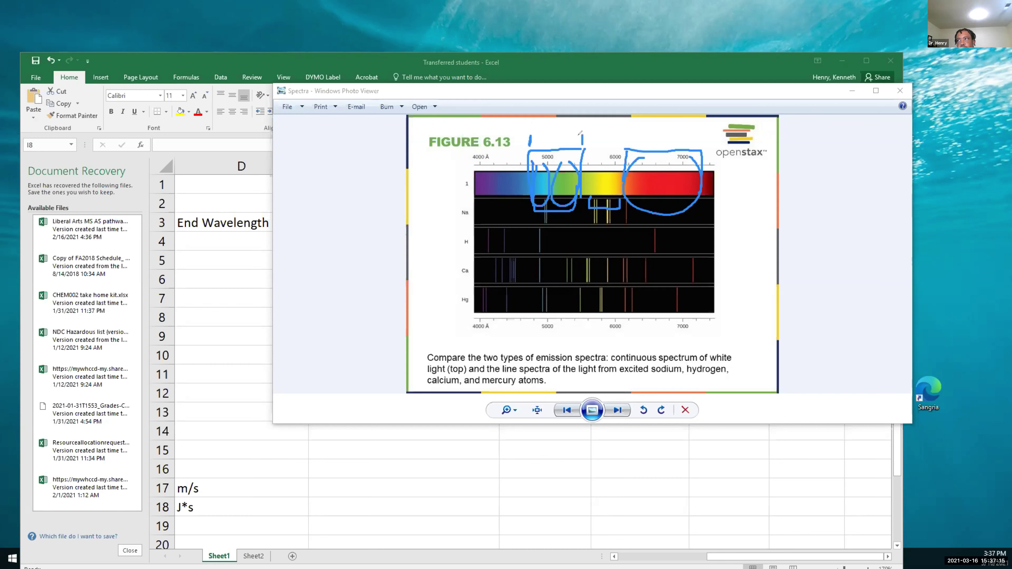
left_click_drag(628, 148, 629, 139)
left_click_drag(699, 148, 697, 137)
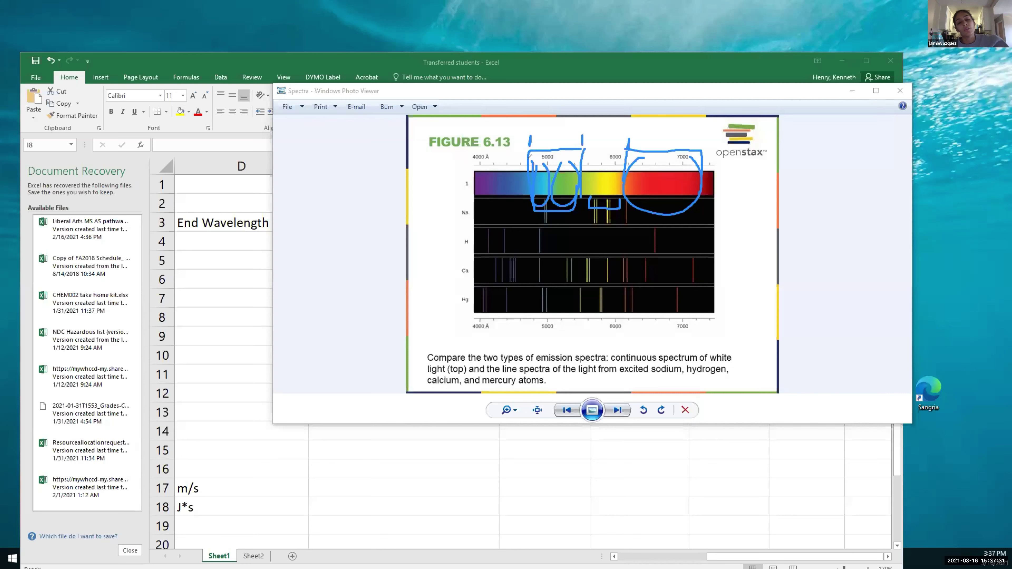
left_click_drag(535, 156, 533, 161)
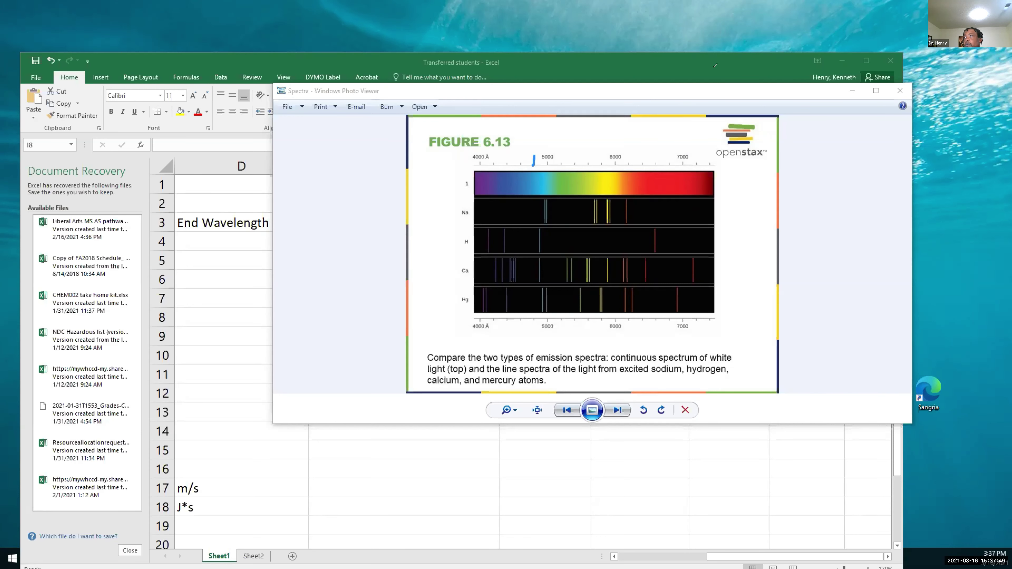
Switch to the Excel workbook and inspect the Start Frequency formula for Glowstick III.
left_click(761, 71)
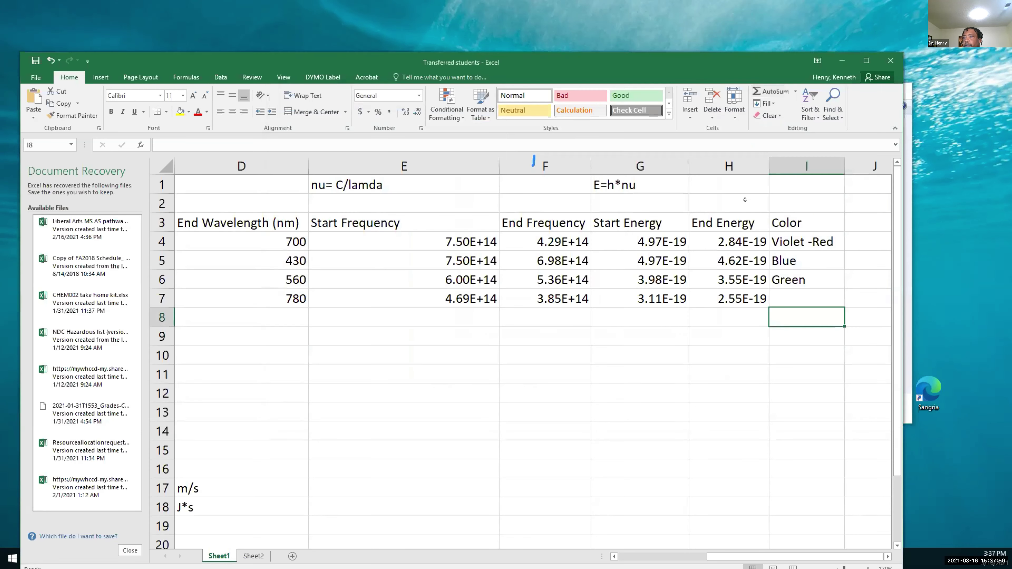
double_click(408, 292)
scroll(373, 326, "left", 2)
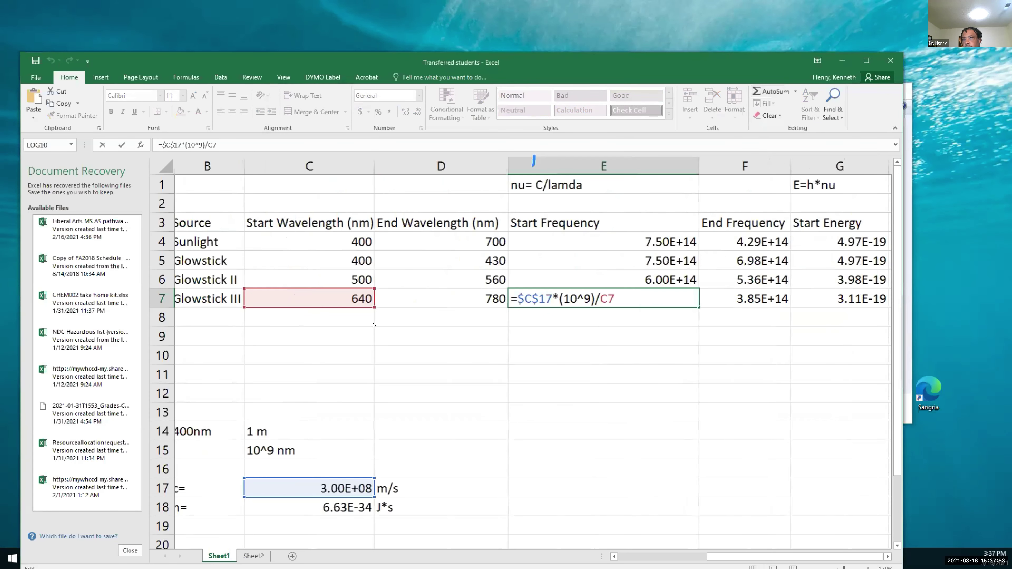
scroll(373, 325, "left", 2)
left_click(308, 276)
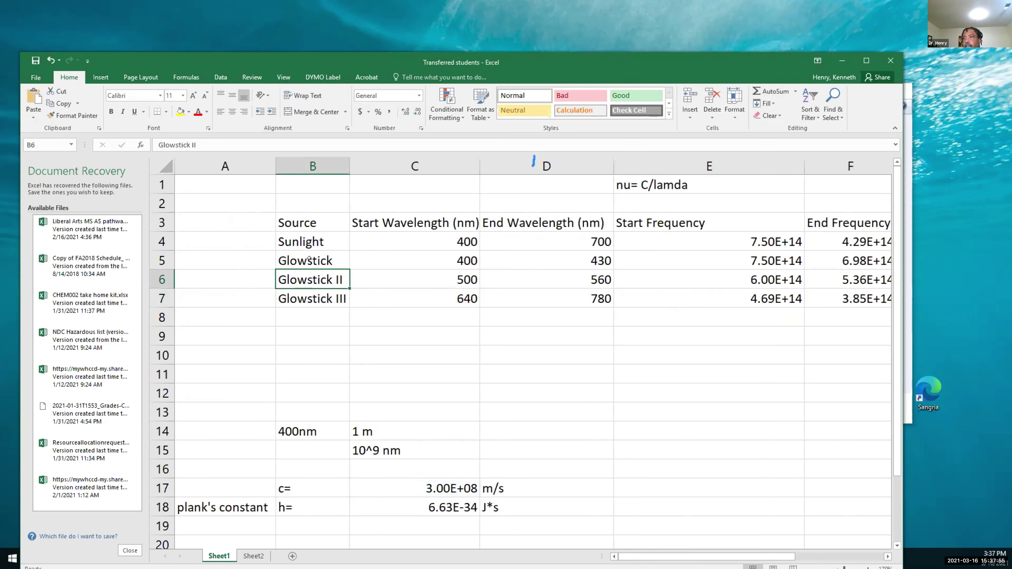
Set the start wavelength of Glowstick in row 5 to 437 nm.
left_click(309, 259)
left_click(402, 266)
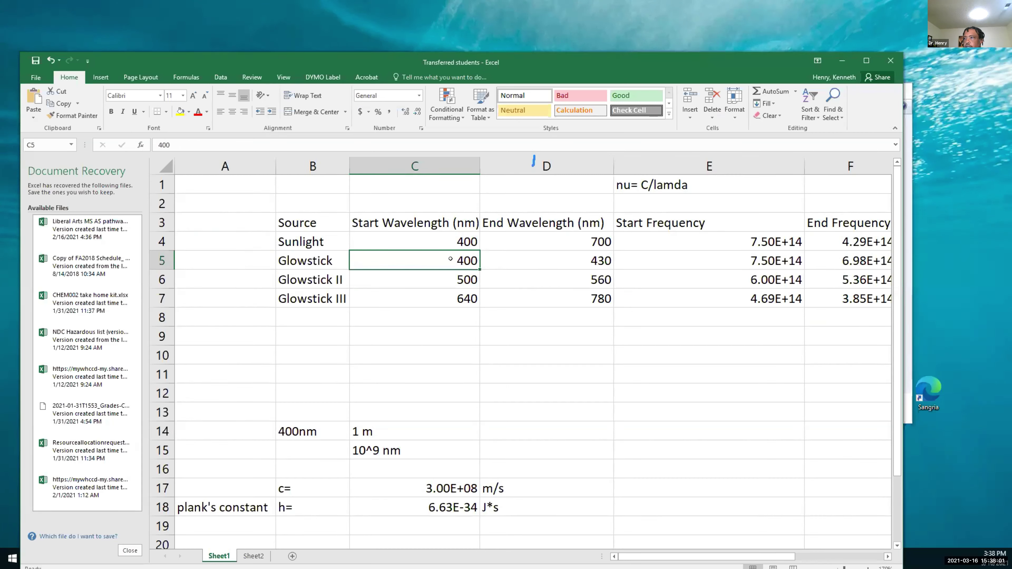
double_click(458, 258)
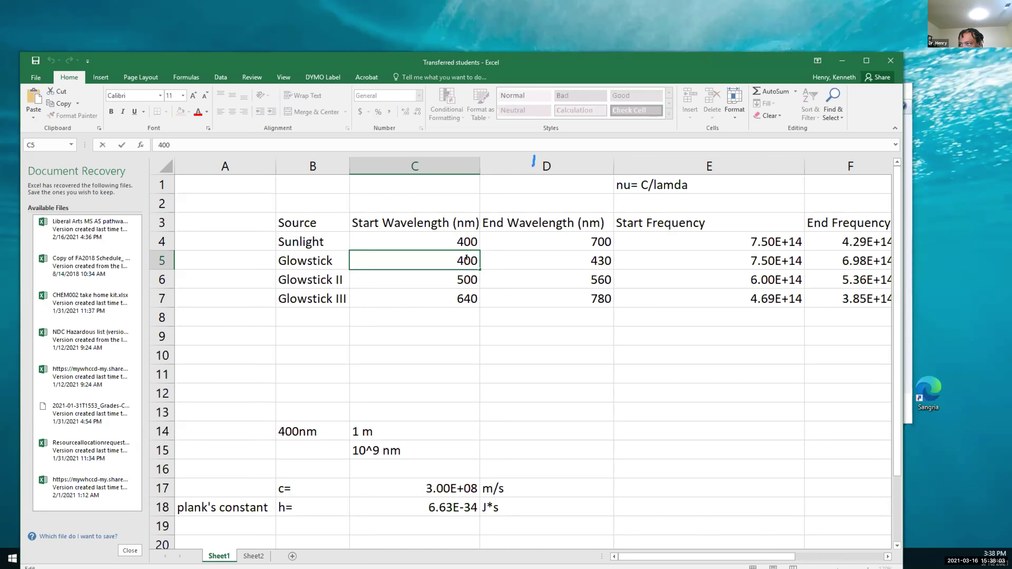
left_click_drag(463, 259, 469, 258)
left_click(468, 258)
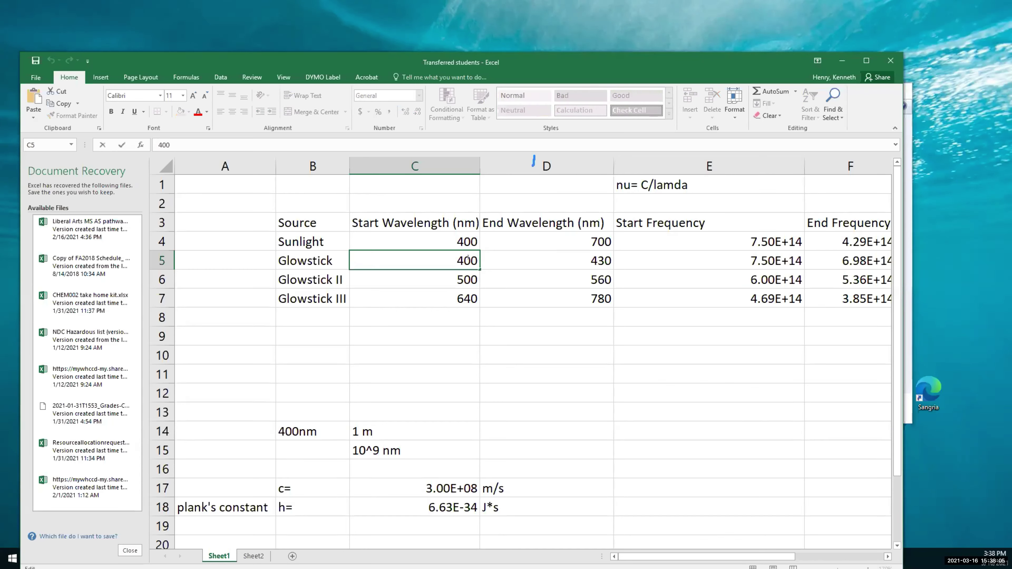
key("BackSpace")
type("3")
left_click_drag(470, 258, 477, 258)
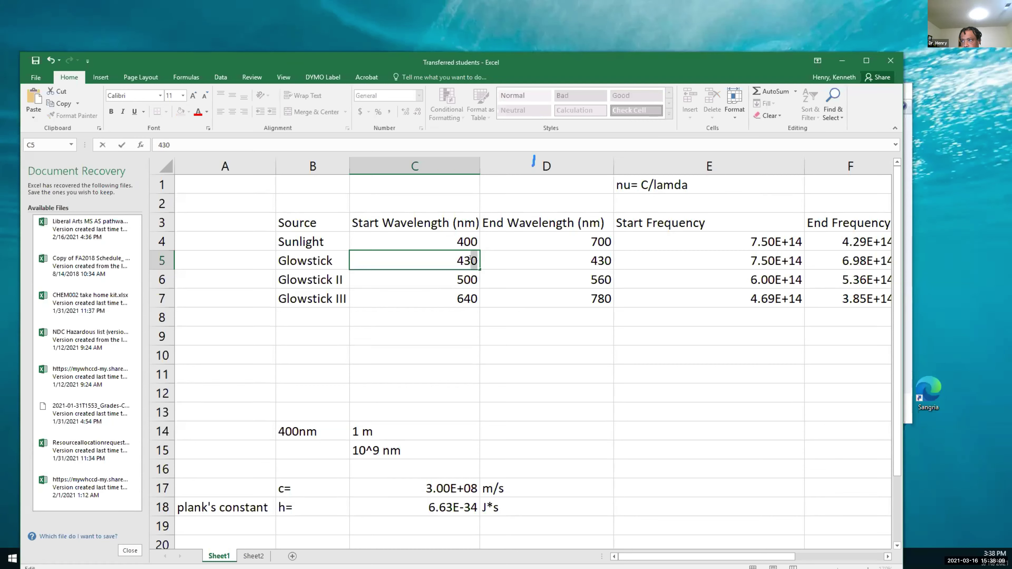
type("7")
left_click(542, 258)
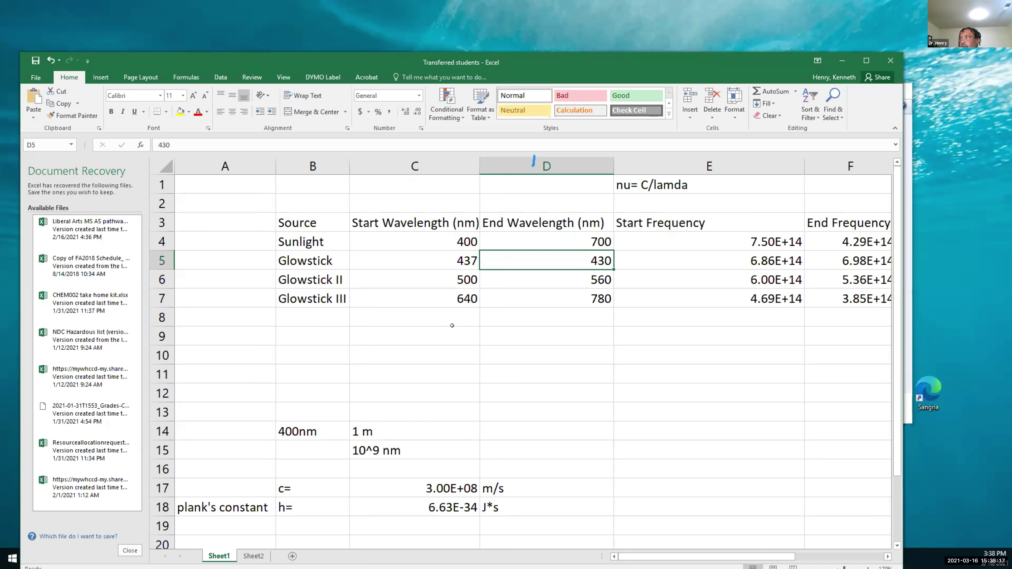
Set the end wavelength of Glowstick in row 5 to 501 nm.
double_click(594, 259)
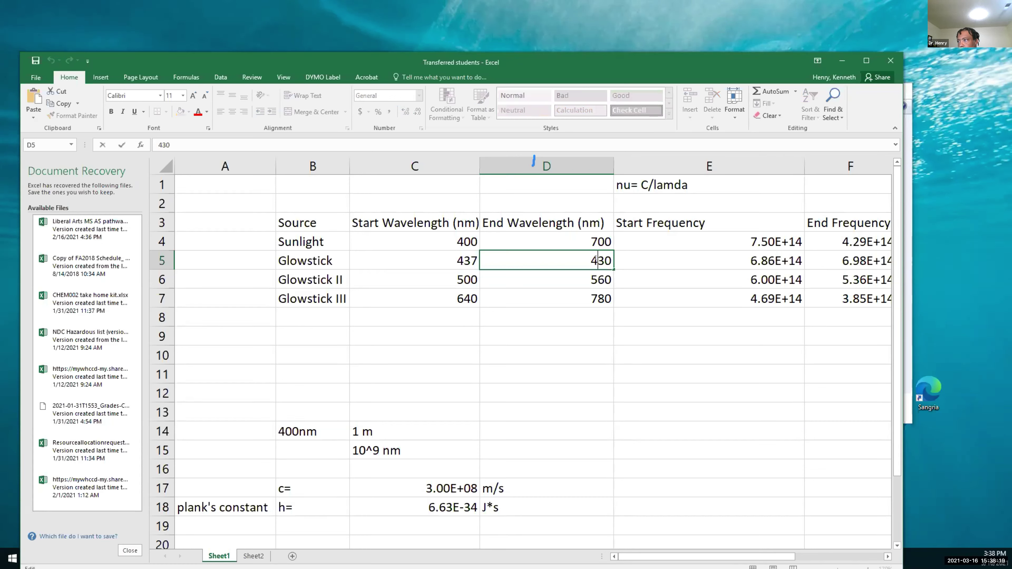
double_click(587, 257)
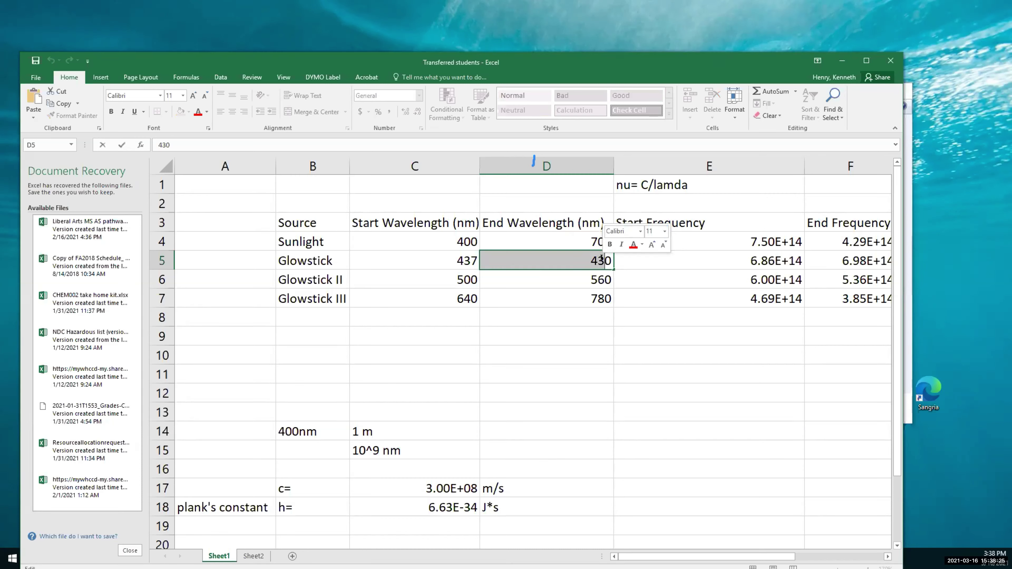
type("50")
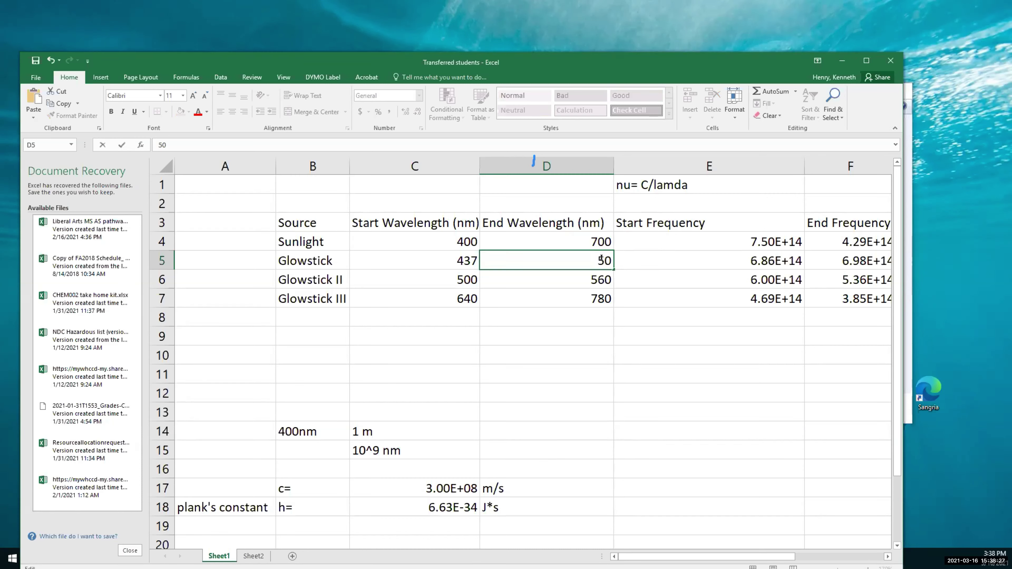
left_click(610, 258)
type("1")
left_click(518, 263)
Set Glowstick II's start wavelength to 532 nm and its end wavelength to 600 nm.
double_click(457, 275)
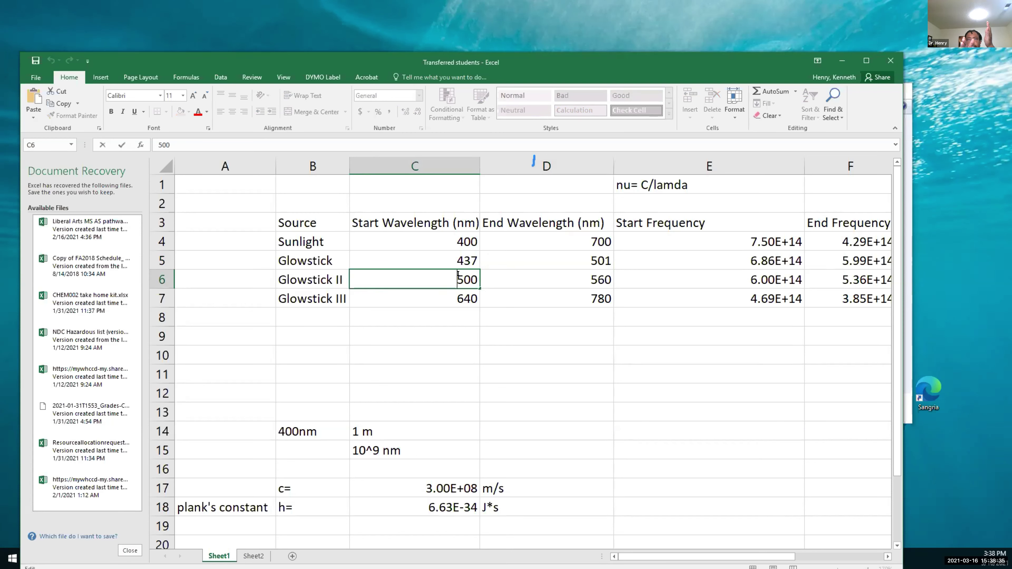
left_click_drag(464, 275, 478, 275)
type("32")
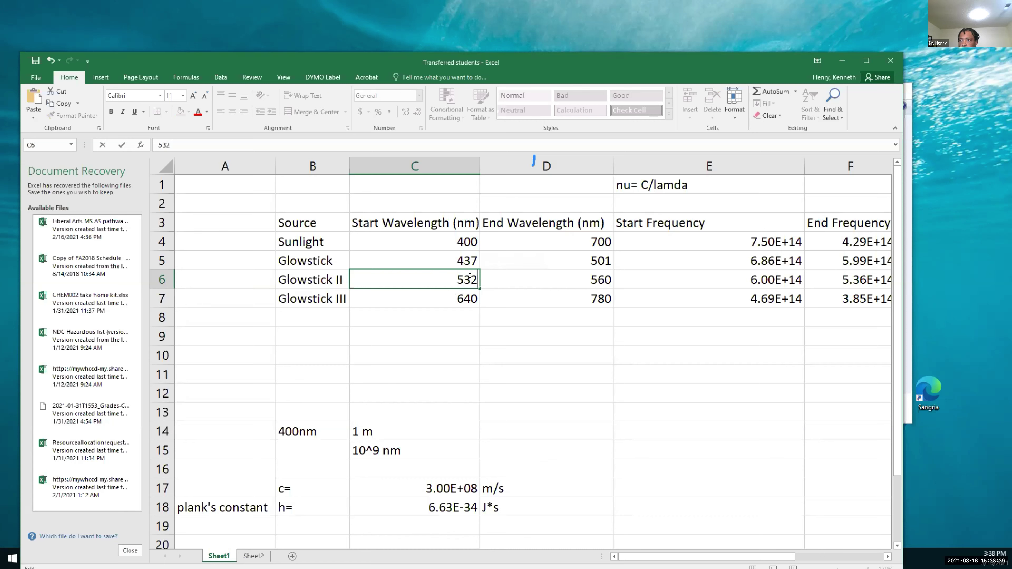
left_click(594, 280)
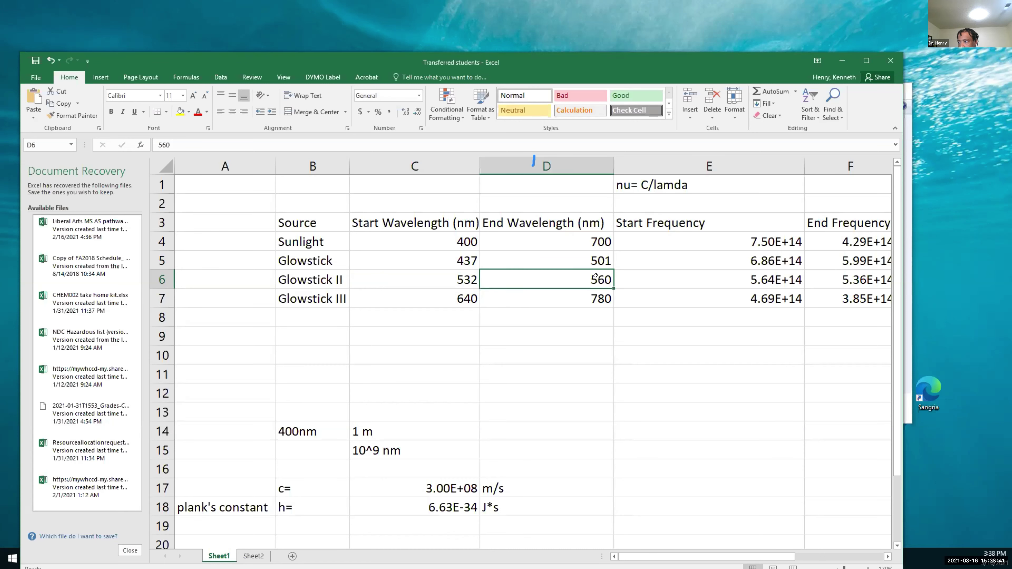
left_click_drag(585, 274, 612, 275)
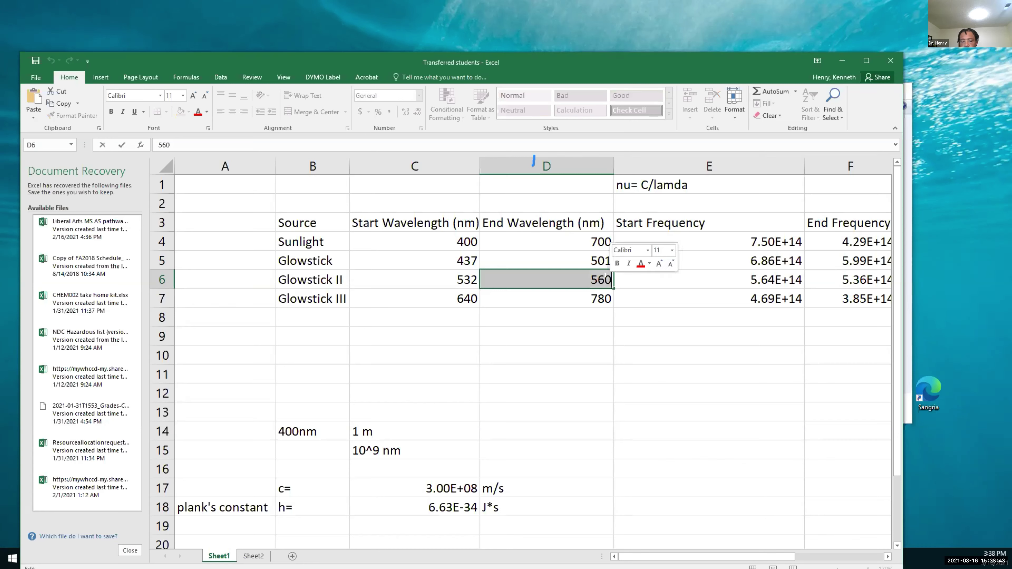
type("600")
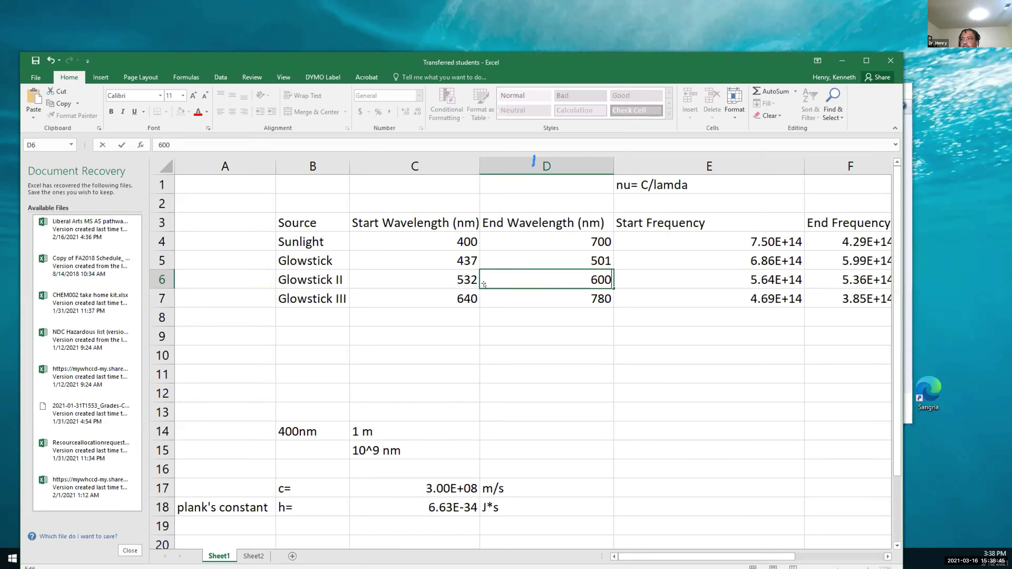
Set the start wavelength of Glowstick III to 680 nm.
left_click(461, 293)
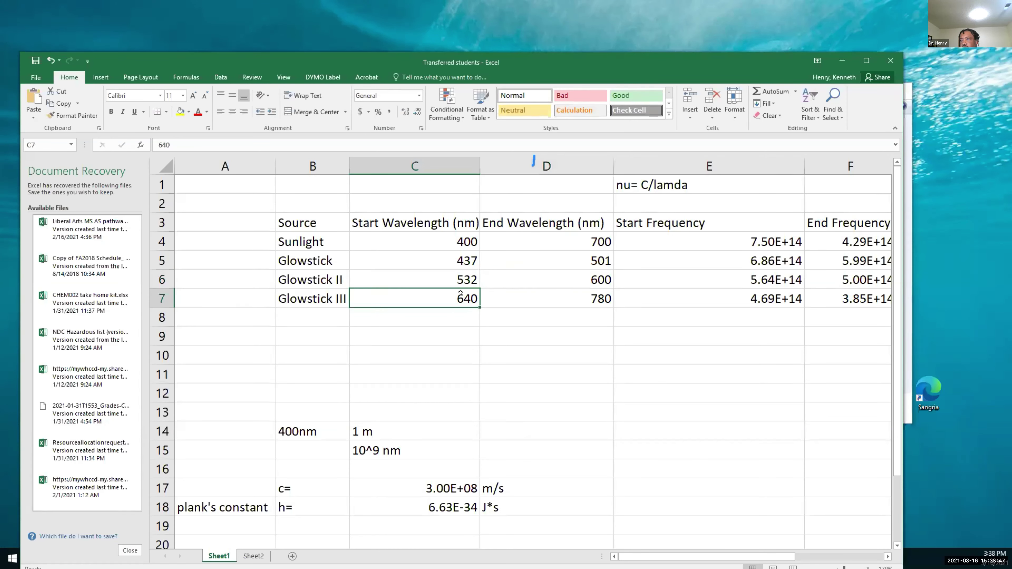
double_click(461, 293)
left_click_drag(462, 294, 452, 292)
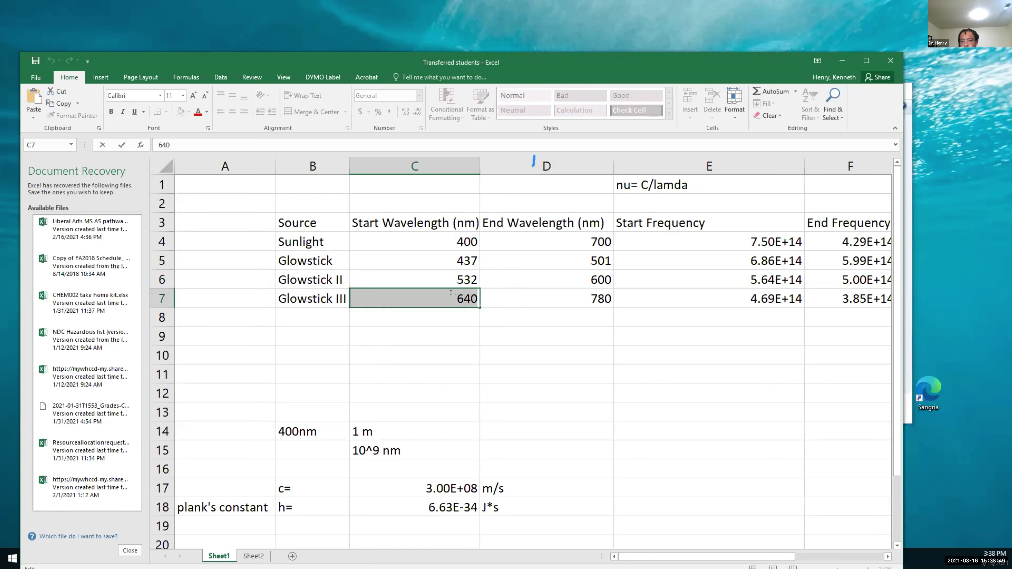
type("60")
key("BackSpace")
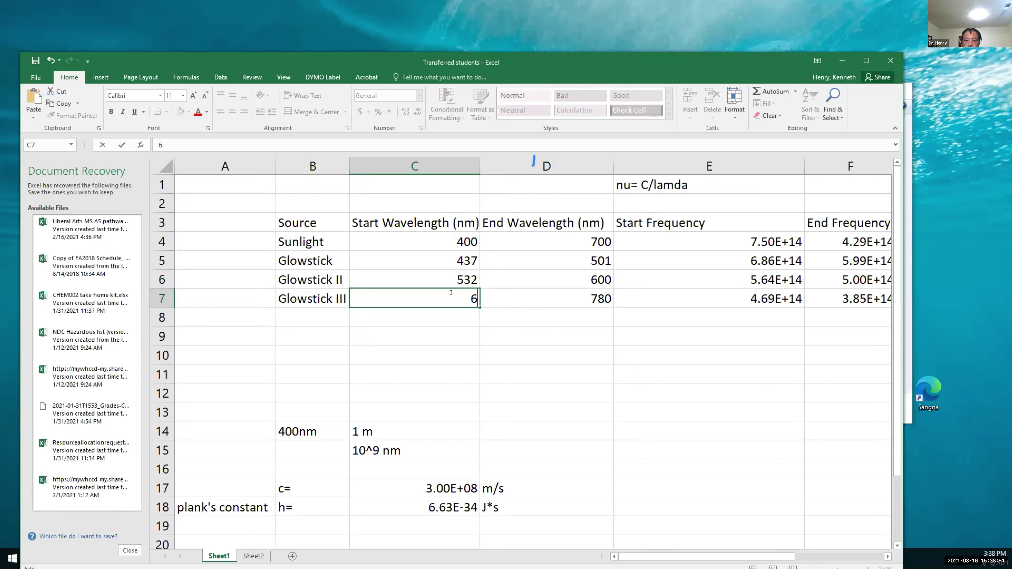
type("80")
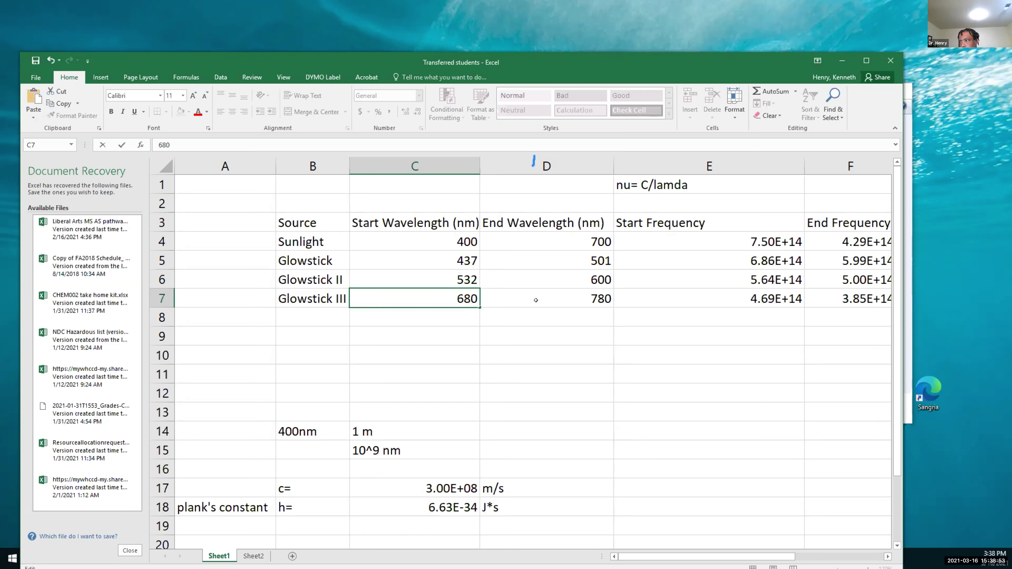
left_click(536, 299)
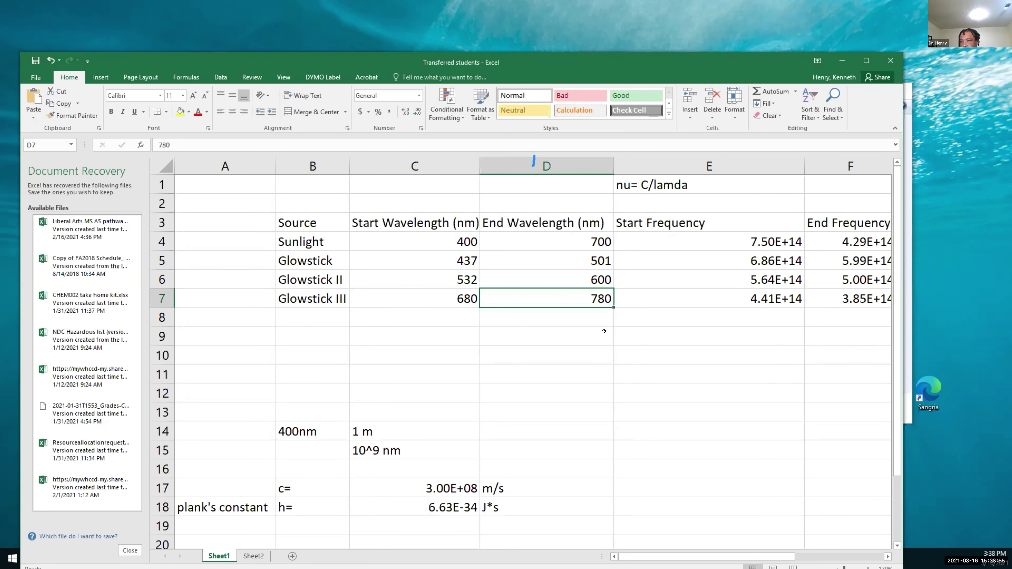
Replace the color of the first Glowstick row with Cyan.
scroll(604, 331, "right", 7)
scroll(604, 332, "left", 3)
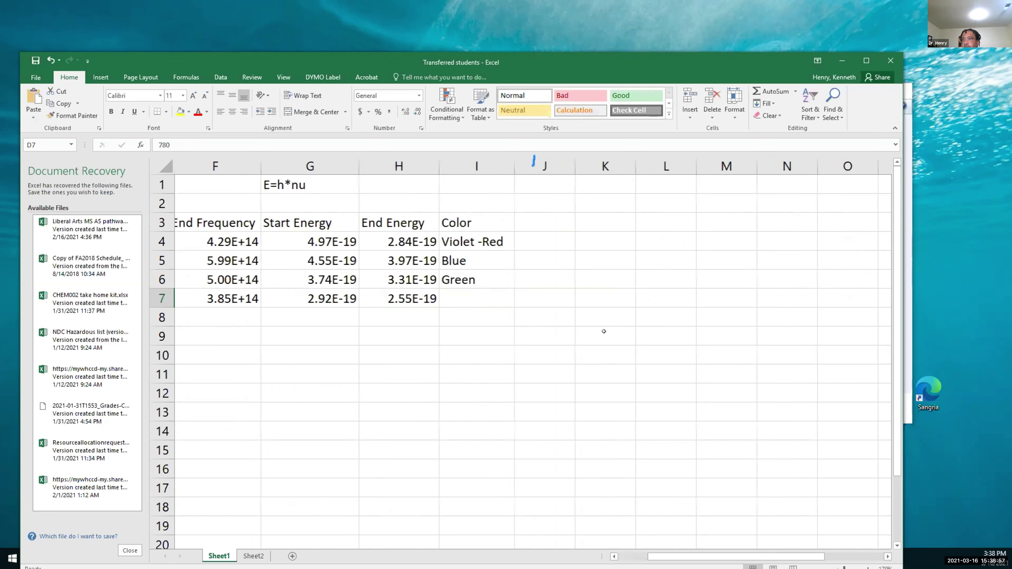
left_click(654, 262)
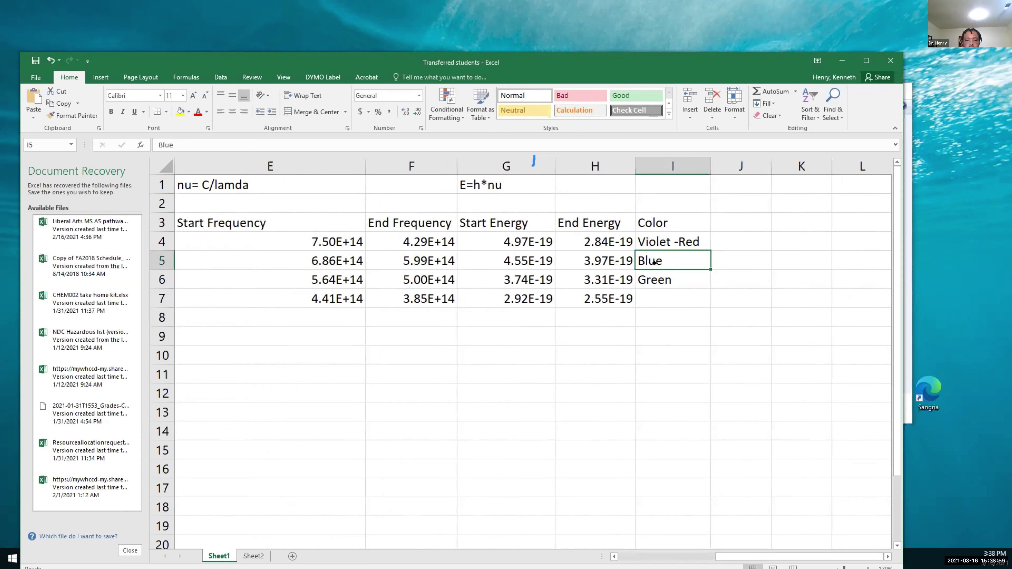
type("Cyan")
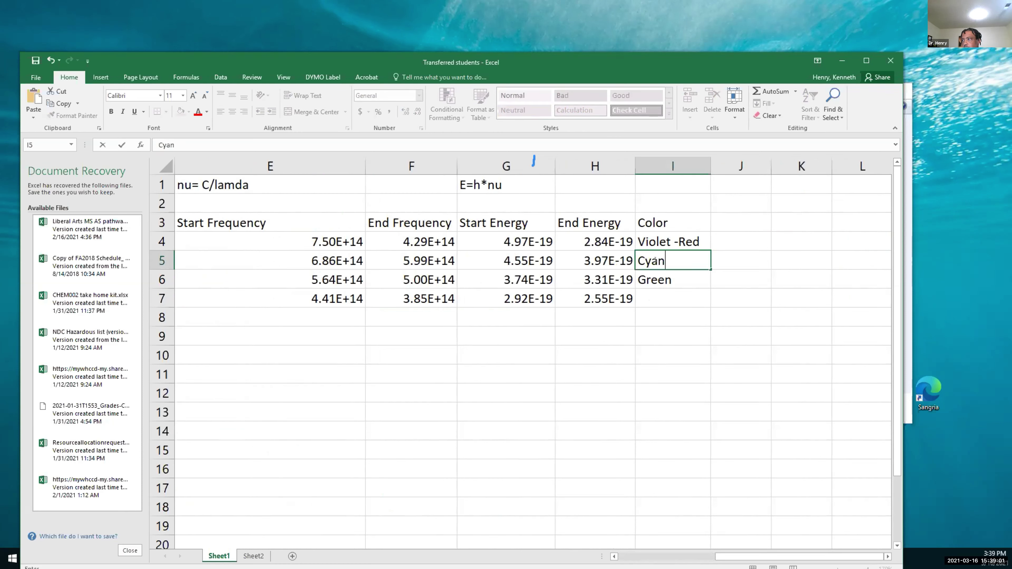
Enter Orange-red as the color for Glowstick III in cell I7.
left_click(654, 292)
type("Org")
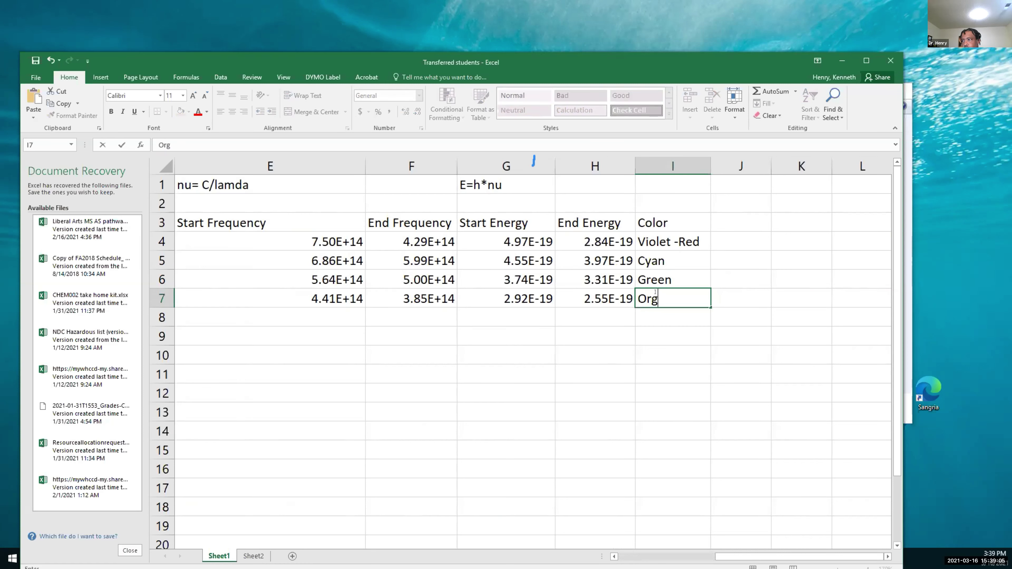
type("an")
key("BackSpace")
key("BackSpace")
key("BackSpace")
type("ag")
key("BackSpace")
type("nge-red")
left_click(664, 314)
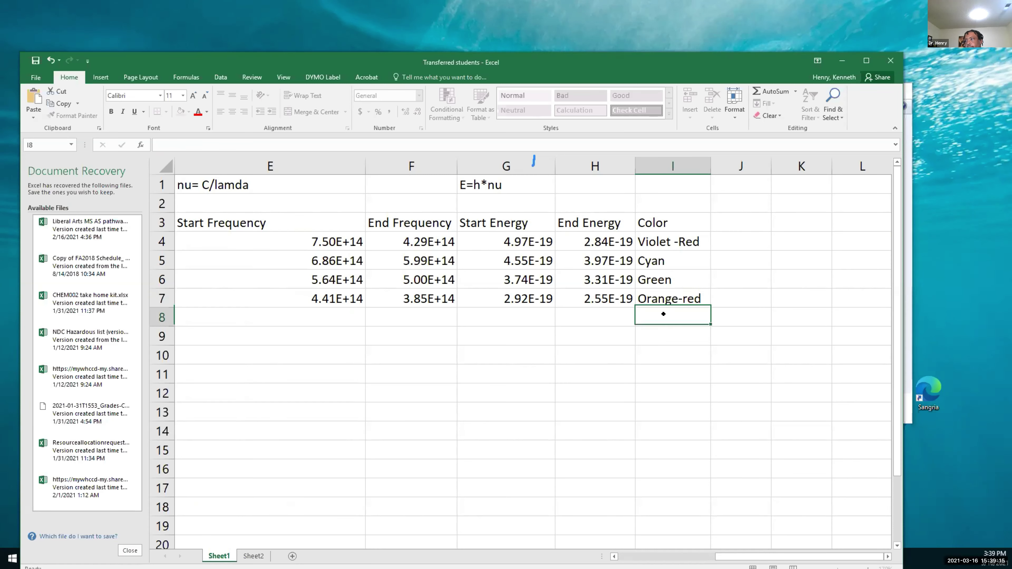
Review the wavelength table against the spectra figure in Windows Photo Viewer and return to the Excel workbook.
scroll(663, 314, "left", 4)
scroll(663, 314, "right", 1)
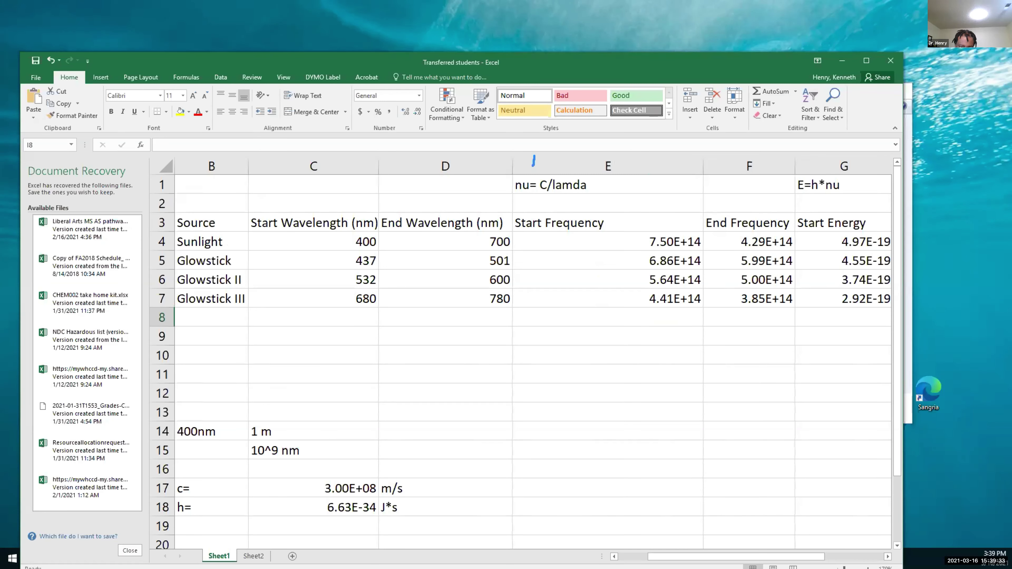
key("alt+Tab")
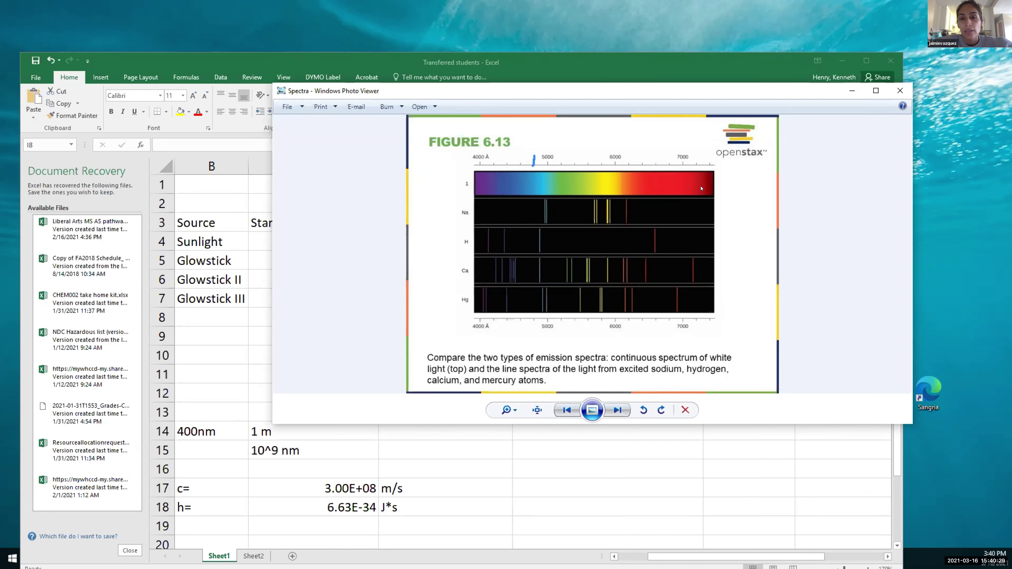
left_click(726, 72)
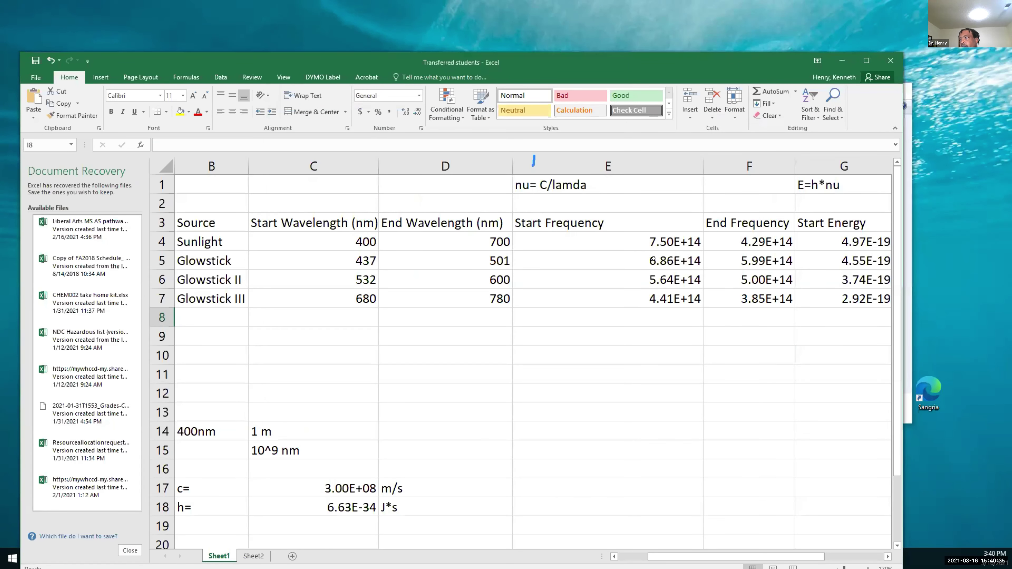
Examine the energy columns and the End Energy formula of the first Glowstick row in cell H5.
scroll(652, 260, "right", 5)
left_click(631, 259)
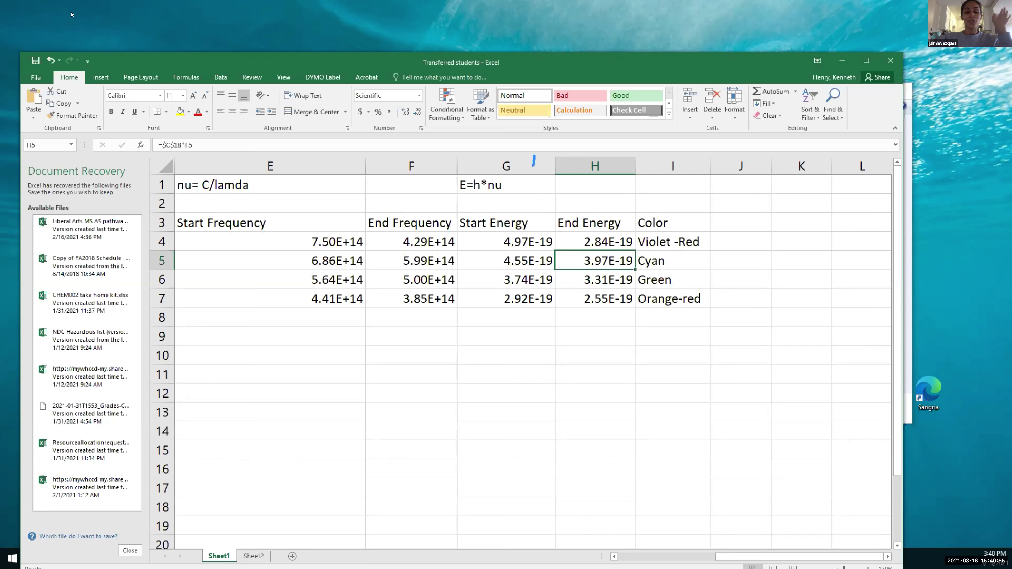
left_click(602, 22)
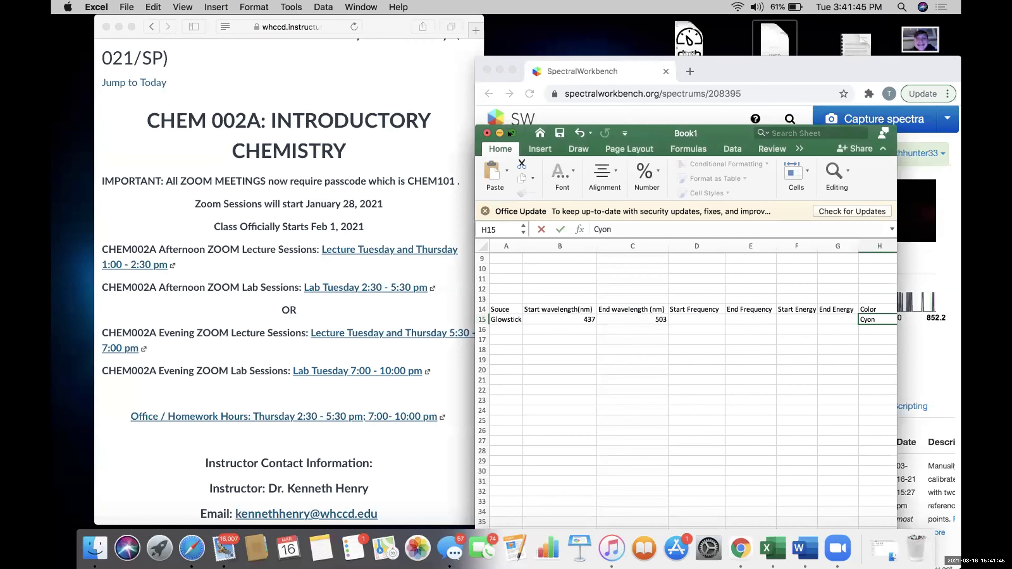
Expand the Book1 workbook to full screen and commit Cyon as the Glowstick color in cell H15.
left_click(513, 133)
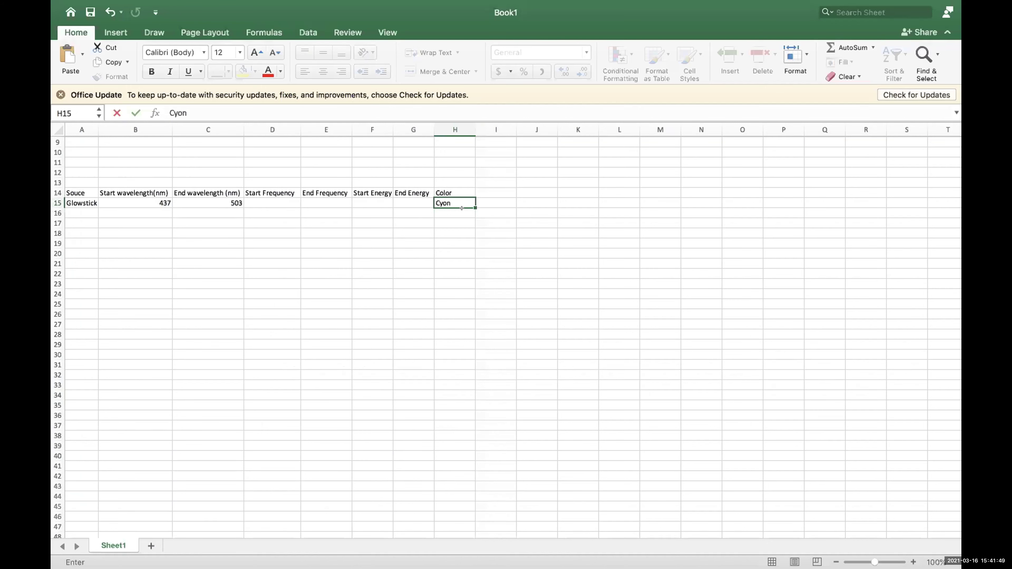
left_click(258, 200)
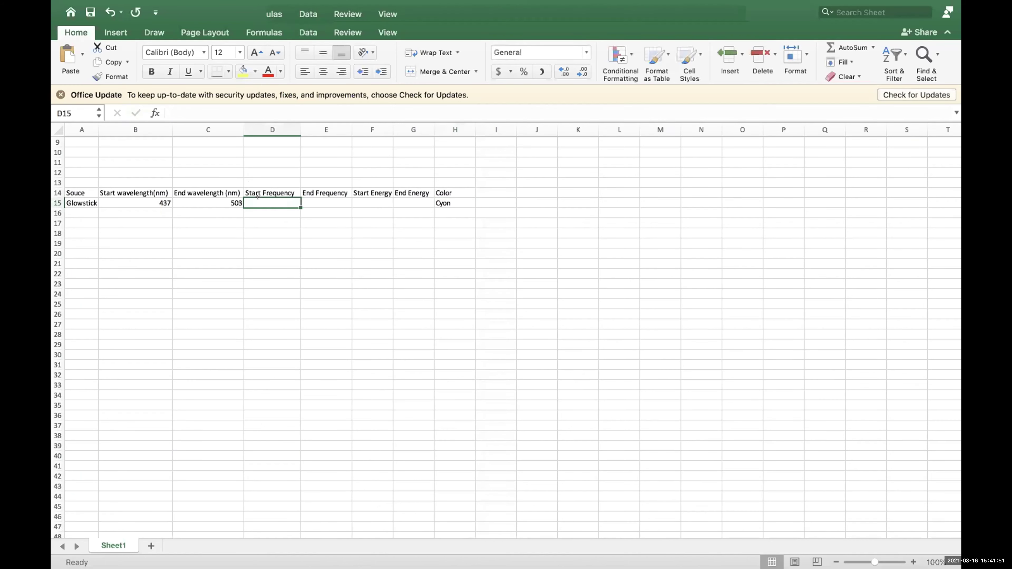
key("F2")
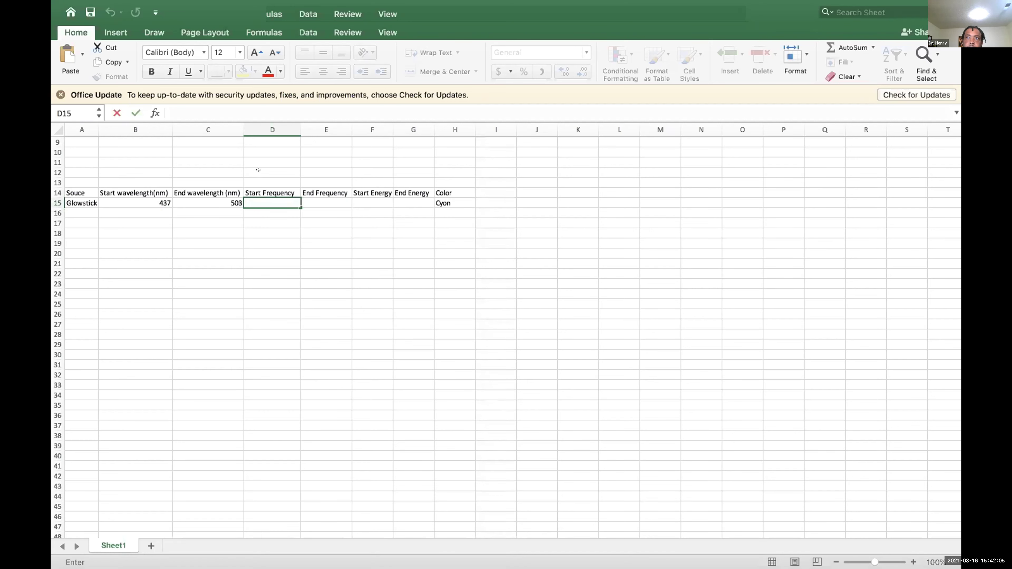
Enter the speed of light in cell C9, above the table, as the formula =3.00e8.
left_click(216, 177)
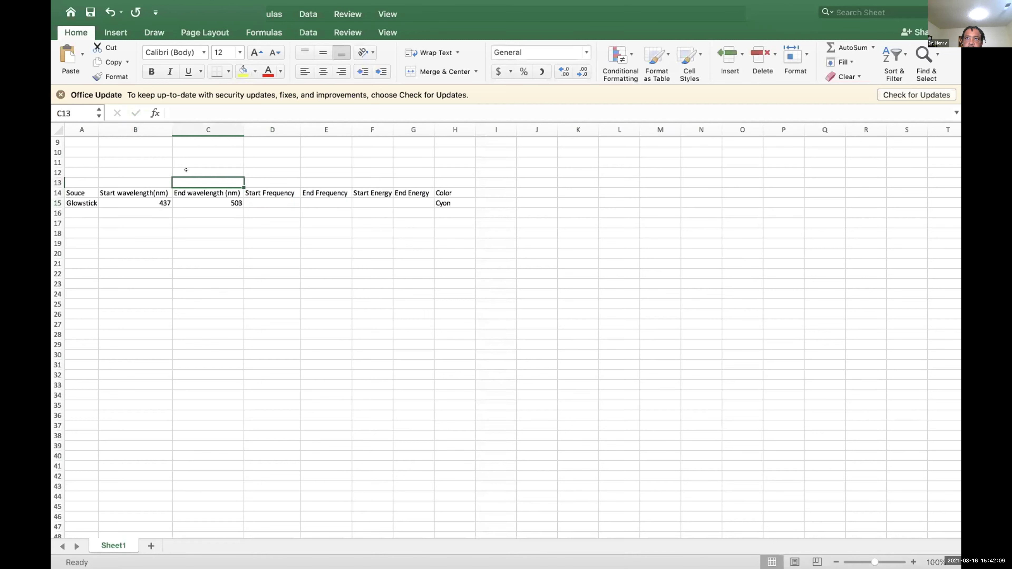
key("Up")
key("Up")
key("Up")
key("Up")
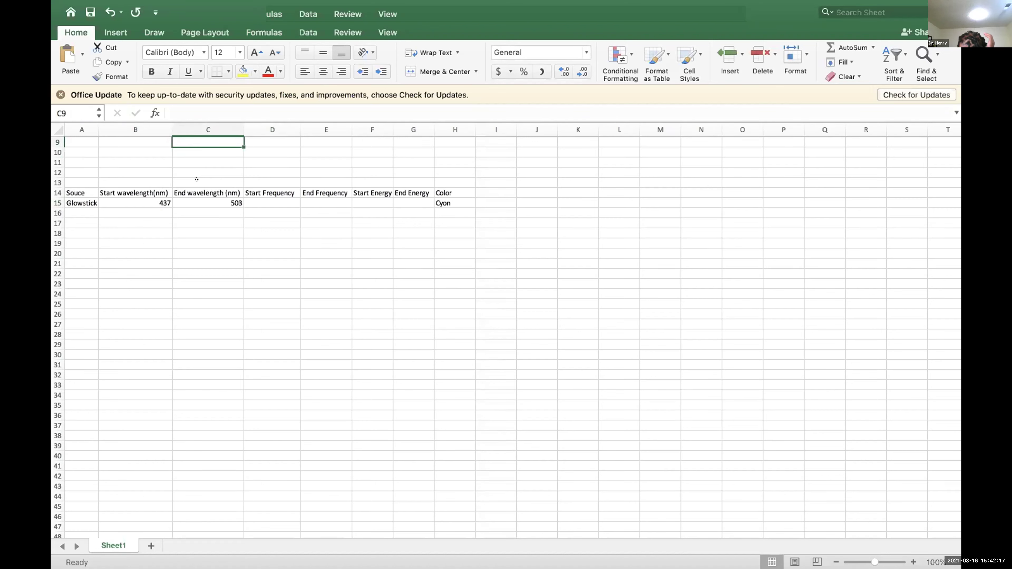
type("3.00")
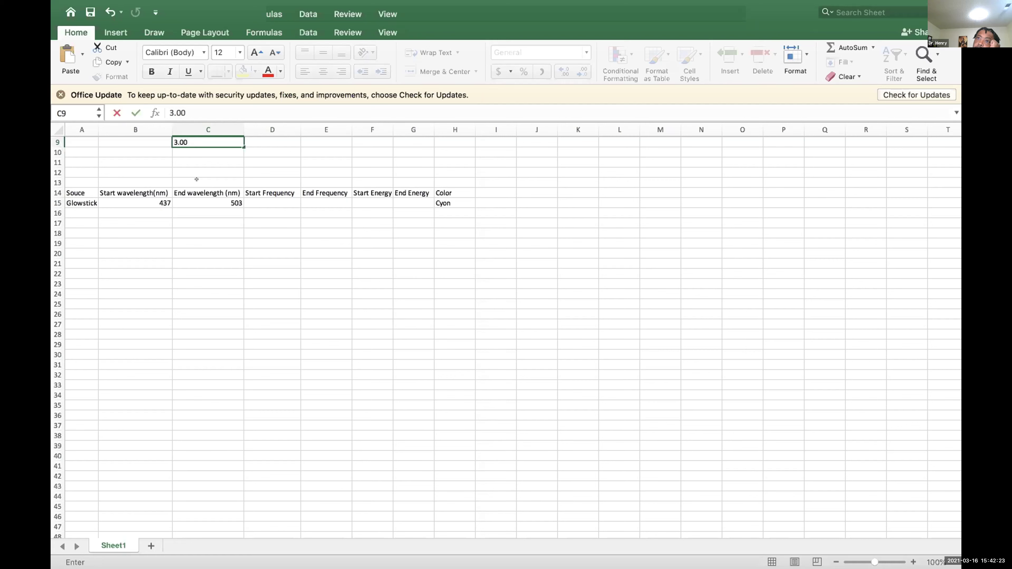
type("e")
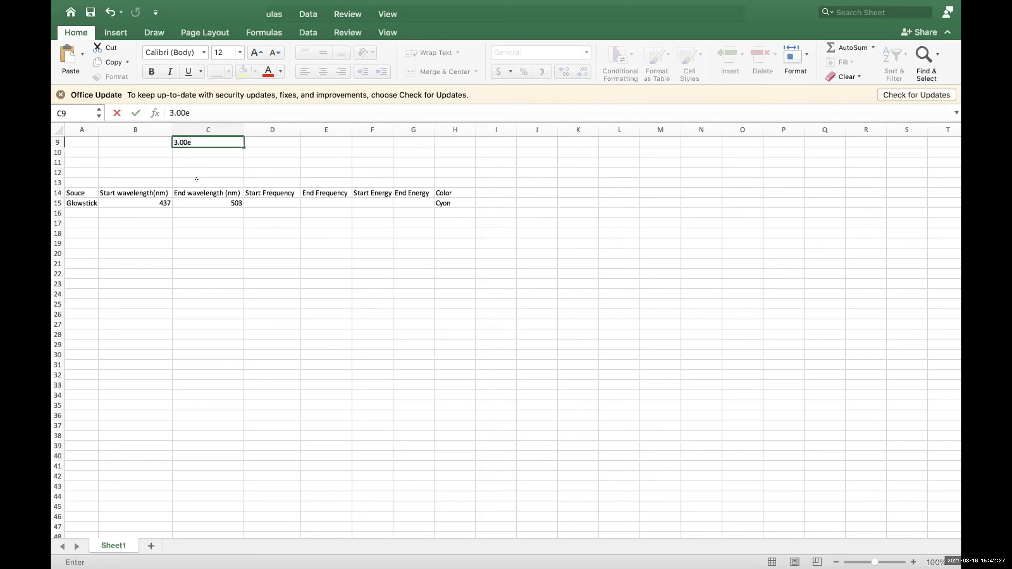
type("8")
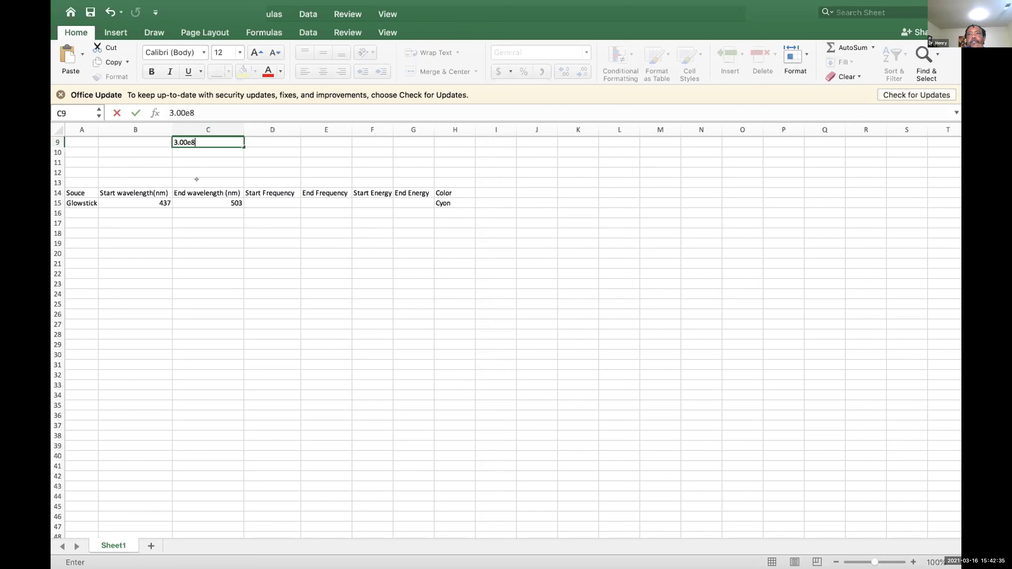
key("F2")
type("=")
mouse_move(196, 140)
left_mouse_down()
mouse_move(199, 163)
mouse_move(228, 202)
mouse_move(204, 135)
left_mouse_up()
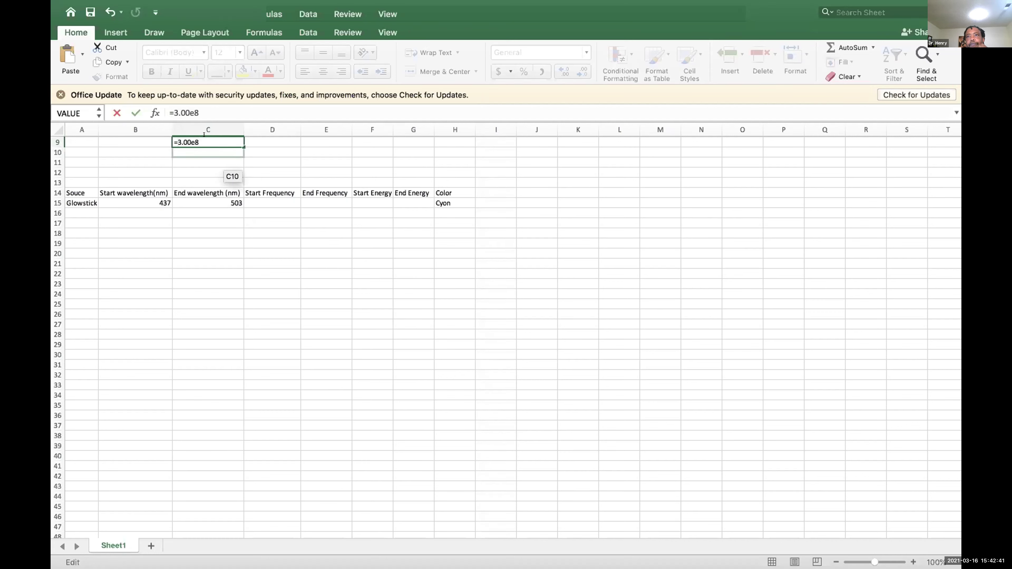
key("Return")
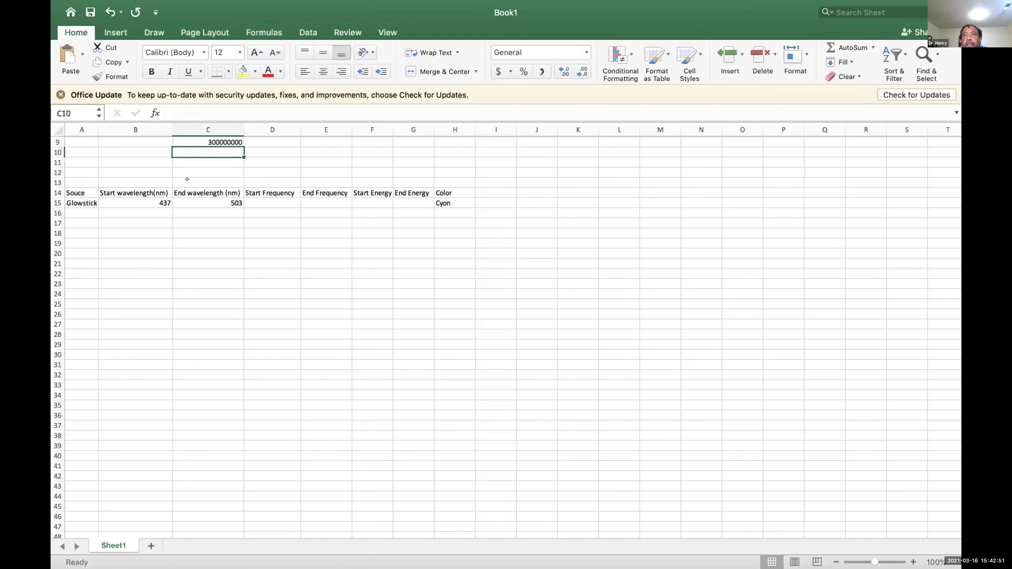
Label the speed of light value with c= in cell B9, then select cell D9.
left_click(126, 138)
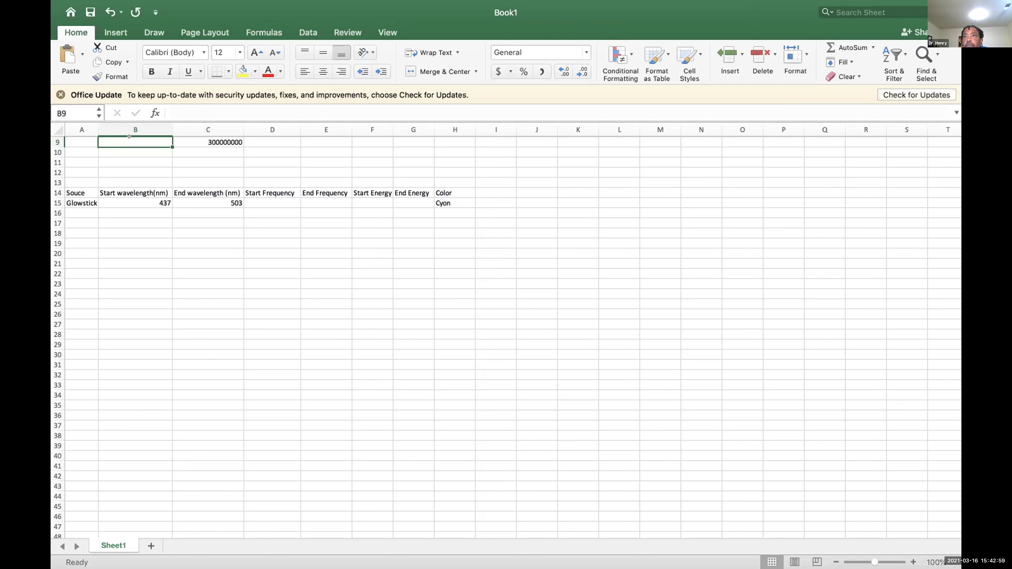
type("c=")
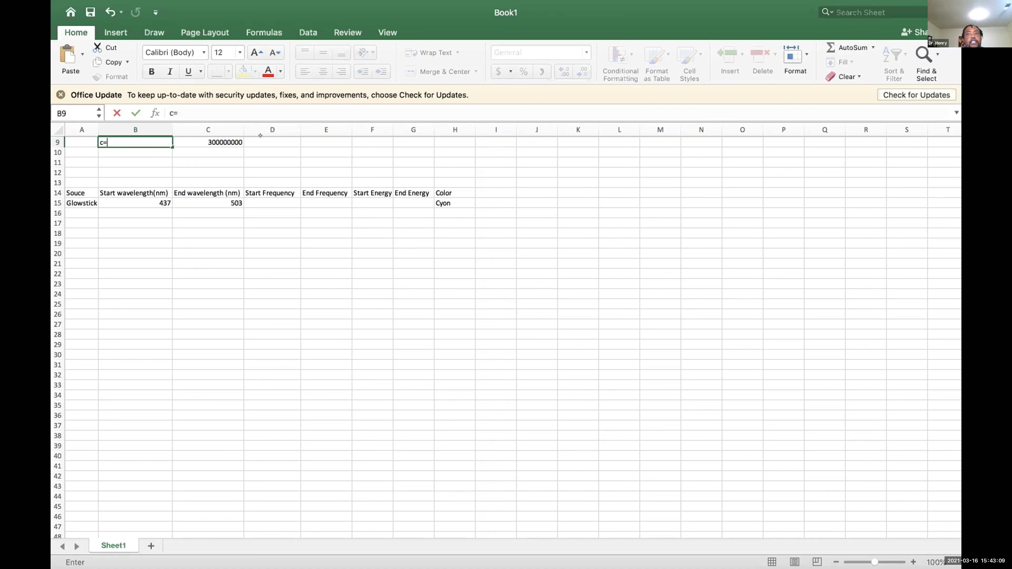
key("Tab")
key("Tab")
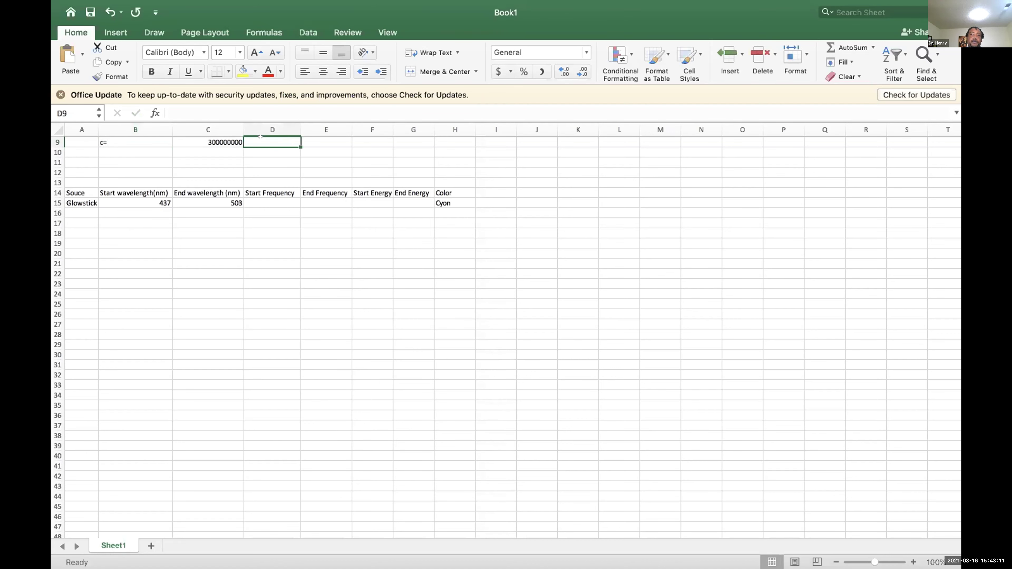
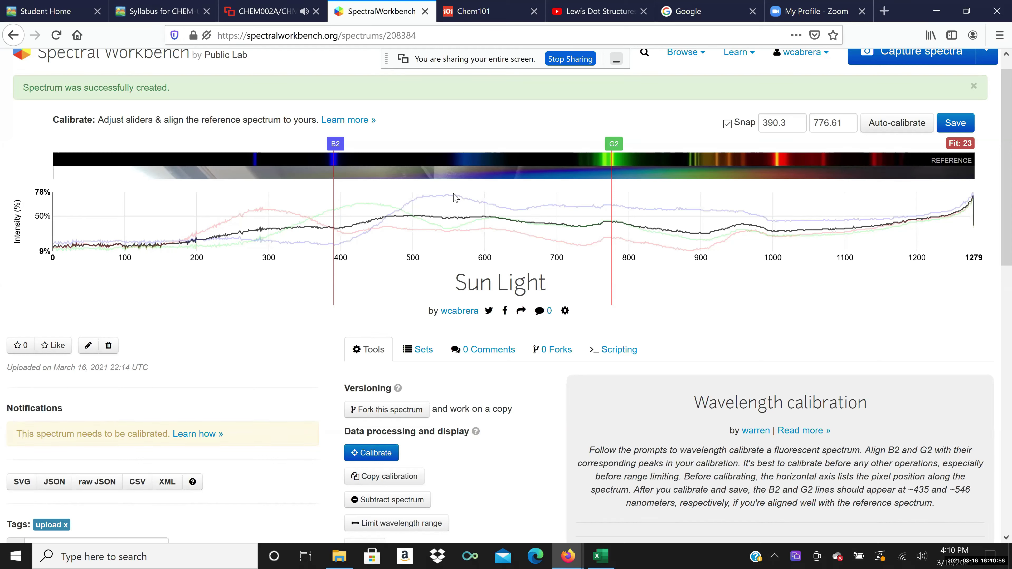
In Spectral Workbench, calibrate the Sun Light spectrum with B2 at 619.48 and G2 at 879.69, and apply the wavelength calibration.
mouse_move(442, 193)
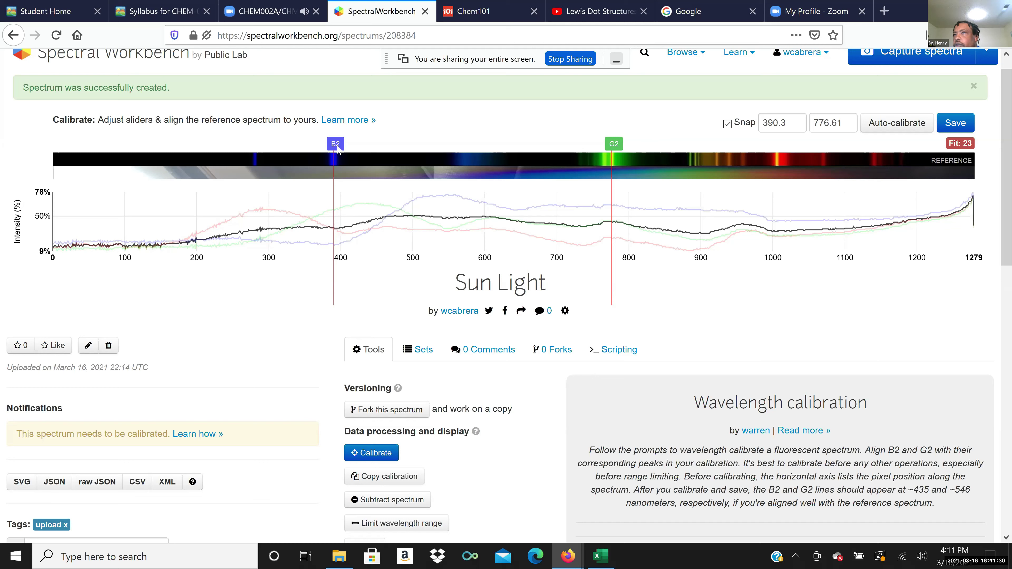
mouse_move(337, 146)
left_mouse_down()
mouse_move(298, 147)
mouse_move(506, 166)
left_mouse_up()
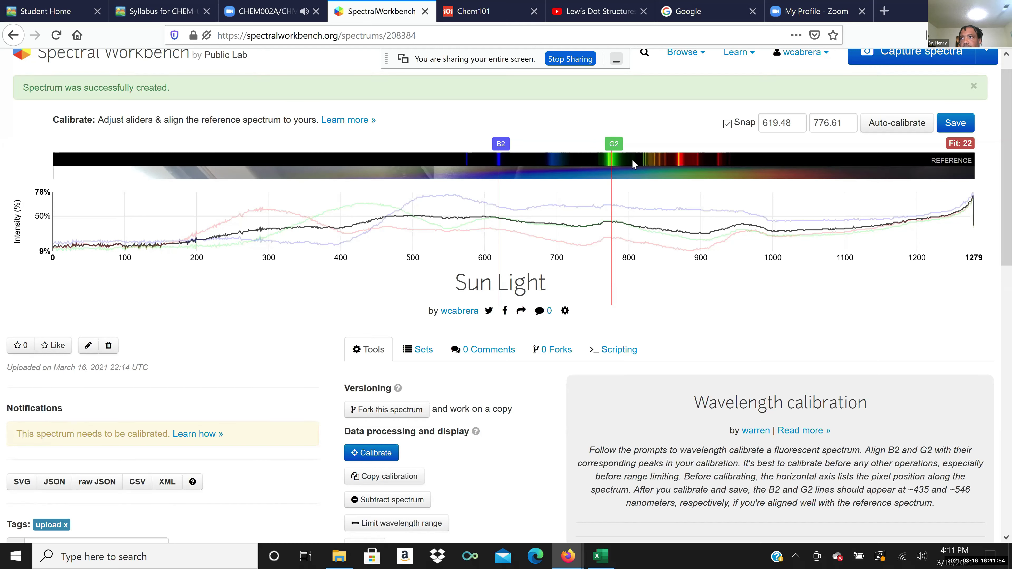
mouse_move(615, 145)
left_mouse_down()
mouse_move(701, 155)
mouse_move(692, 153)
left_mouse_up()
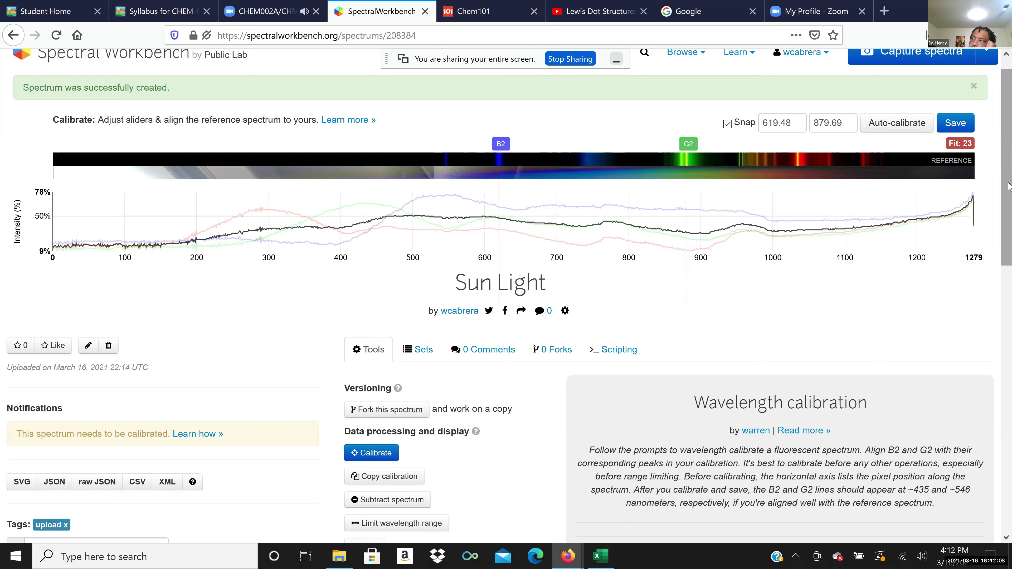
left_click_drag(1009, 185, 1008, 250)
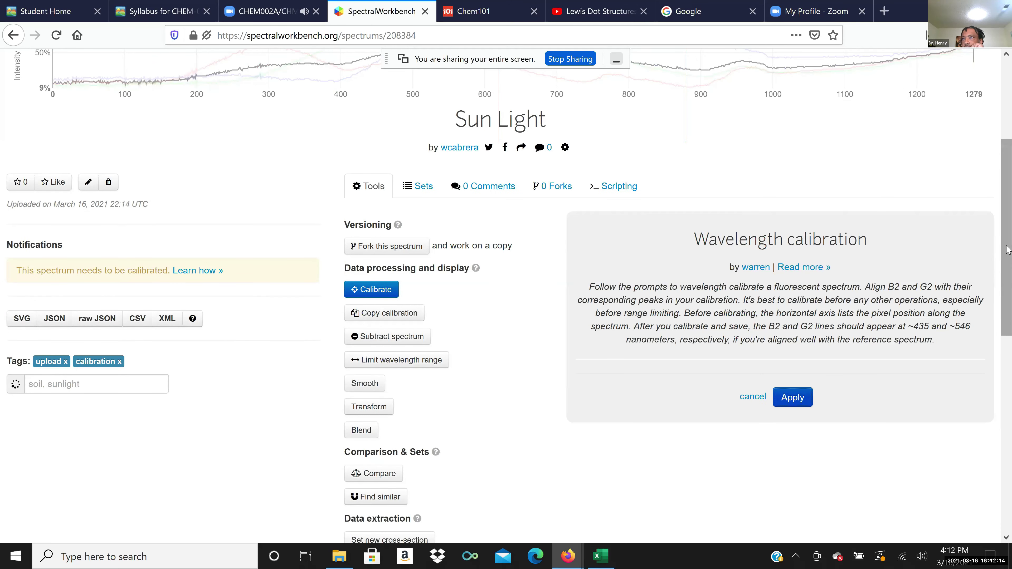
scroll(794, 337, "down", 2)
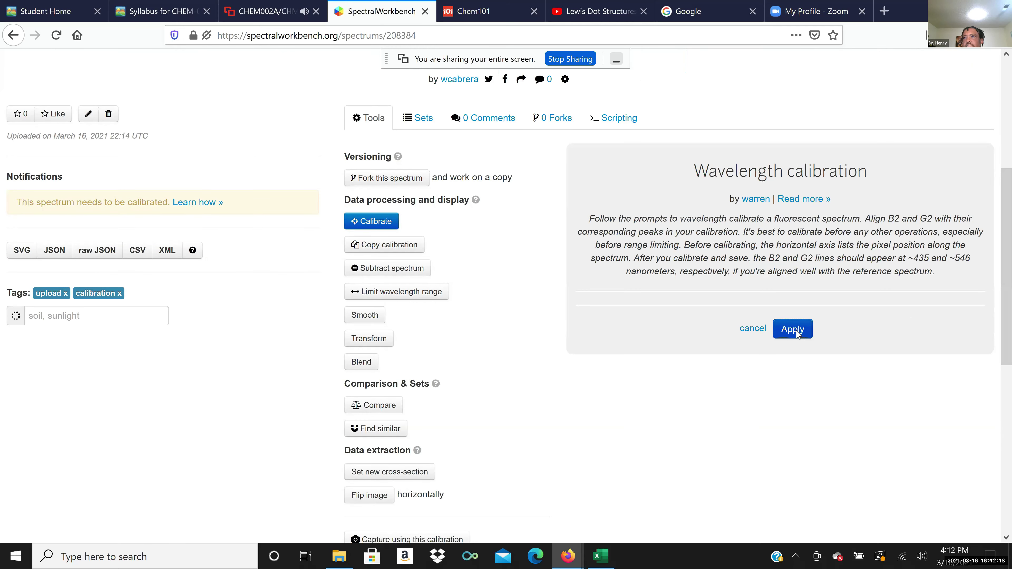
left_click(797, 334)
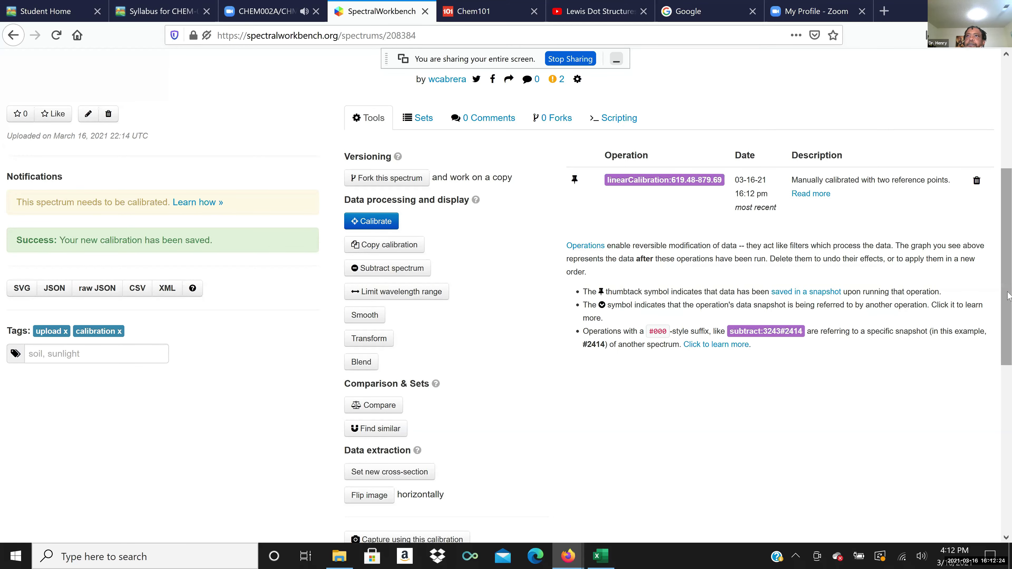
Review the calibrated Sun Light spectrum image and its intensity curves along the wavelength axis.
left_click_drag(1008, 292, 1008, 290)
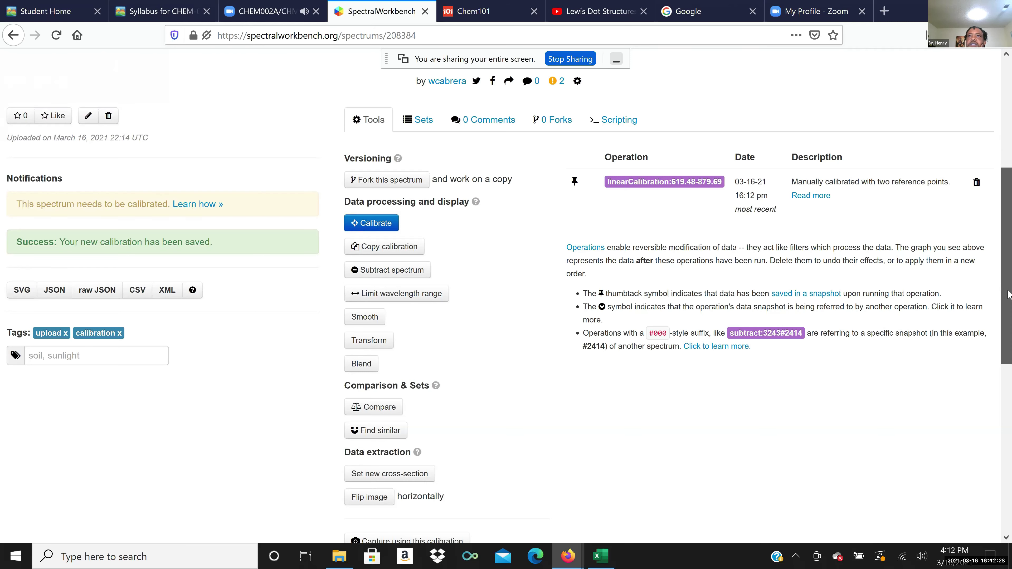
left_click_drag(1008, 294, 1010, 164)
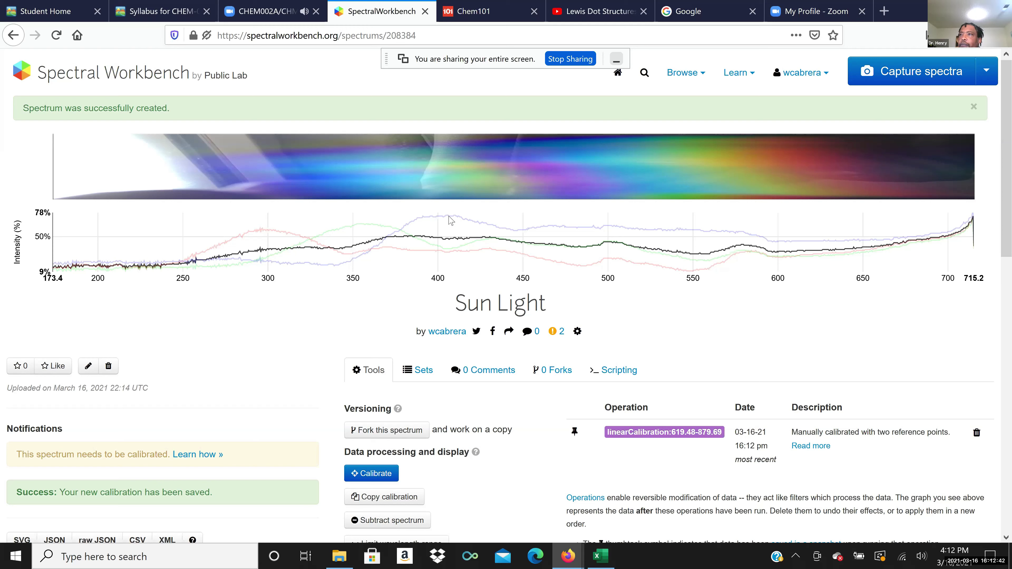
mouse_move(450, 221)
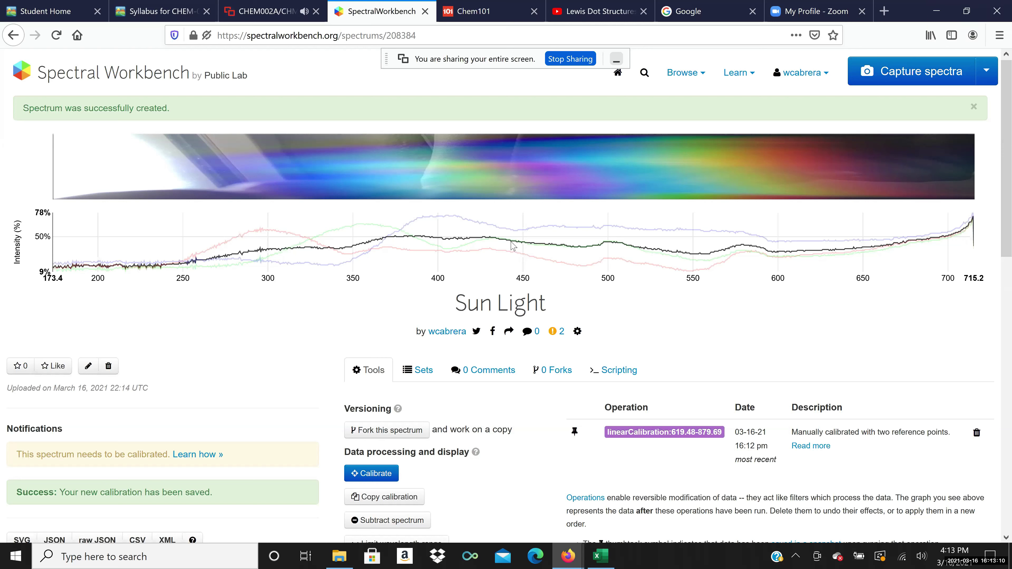
mouse_move(394, 240)
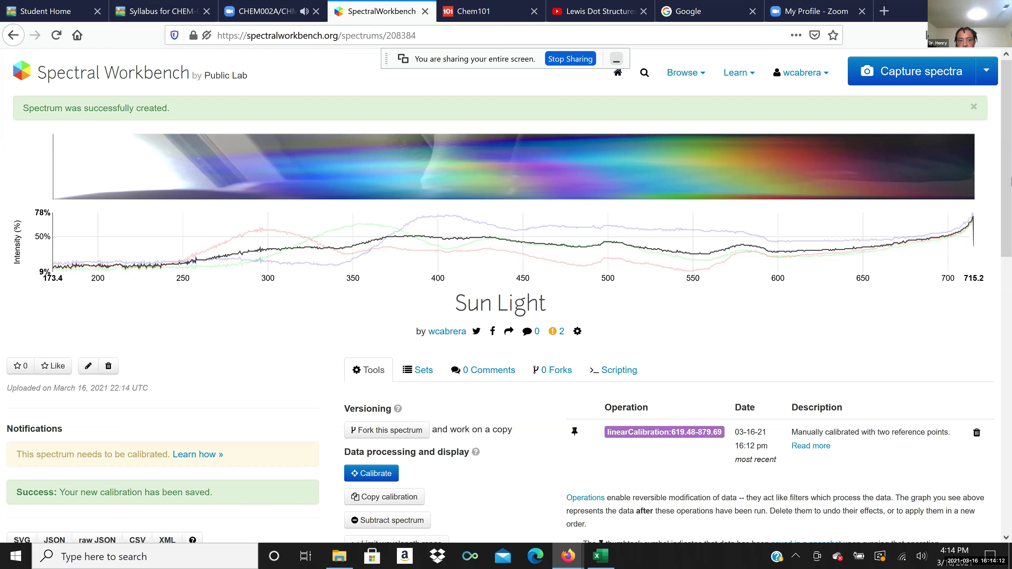
left_click_drag(1007, 134, 749, 173)
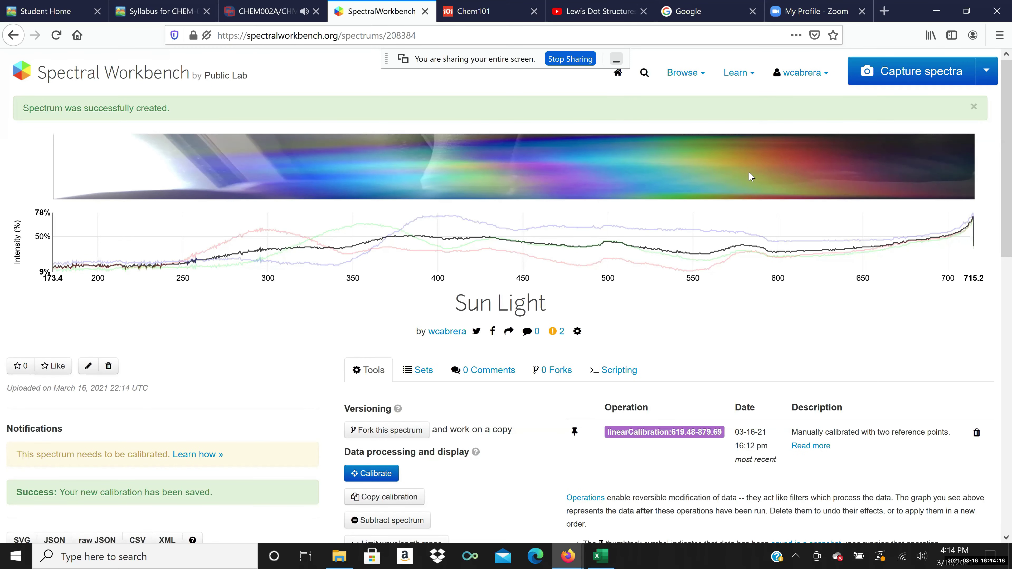
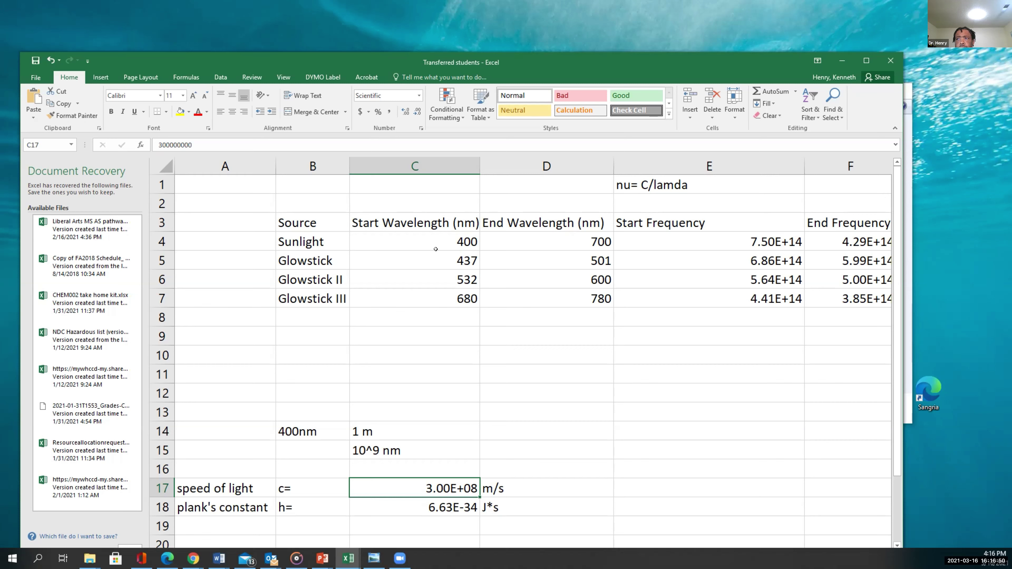
In the Transferred students Excel workbook, examine the Sunlight start wavelength in C4 and the start frequency formula in E4.
key("Up")
key("Up")
key("Up")
key("Up")
key("Up")
key("Up")
key("Up")
key("Up")
key("Up")
key("Up")
key("Up")
key("Up")
key("Up")
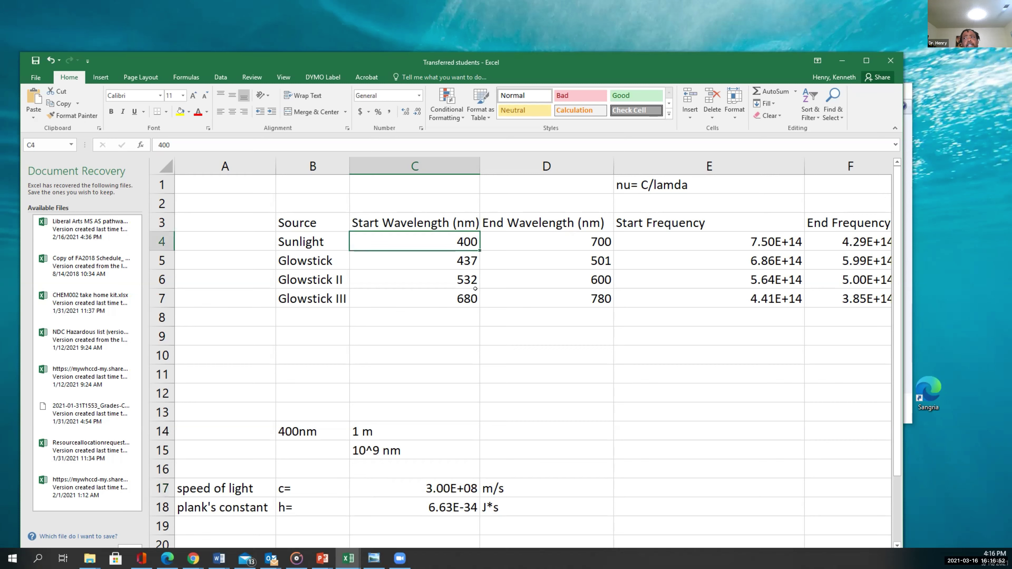
key("Right")
key("Right")
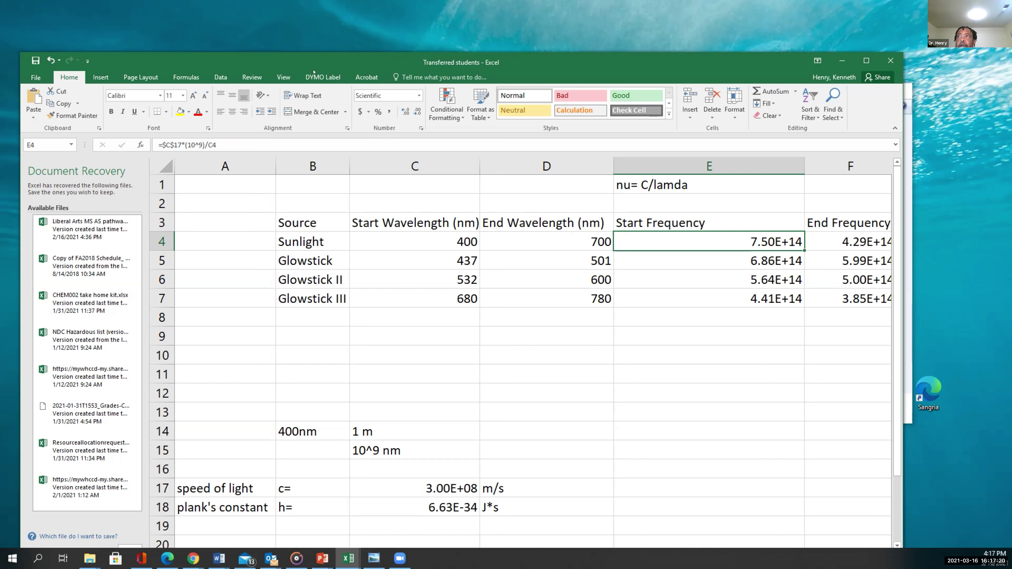
Annotate the 400nm to metre conversion in rows 14 and 15 with fraction lines and mark the C in nu= C/lamda.
mouse_move(287, 440)
left_mouse_down()
mouse_move(399, 443)
mouse_move(345, 458)
left_mouse_up()
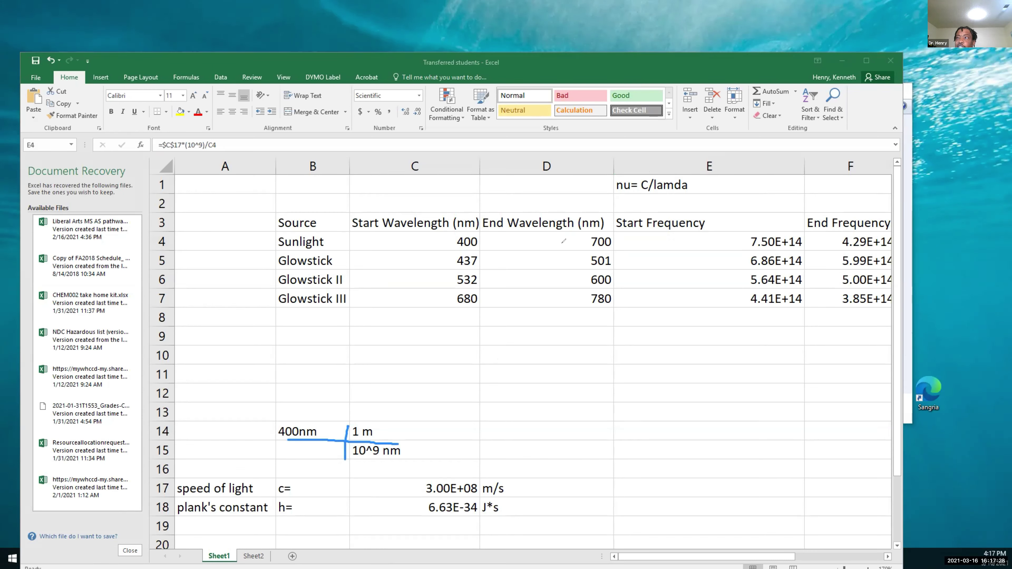
left_click_drag(641, 197, 651, 181)
Handwrite the unit conversion C over 400 nm times 10^9 nm over 1 m around rows 11 to 14, striking out both nm units.
mouse_move(567, 374)
left_mouse_down()
mouse_move(570, 401)
mouse_move(520, 403)
left_mouse_up()
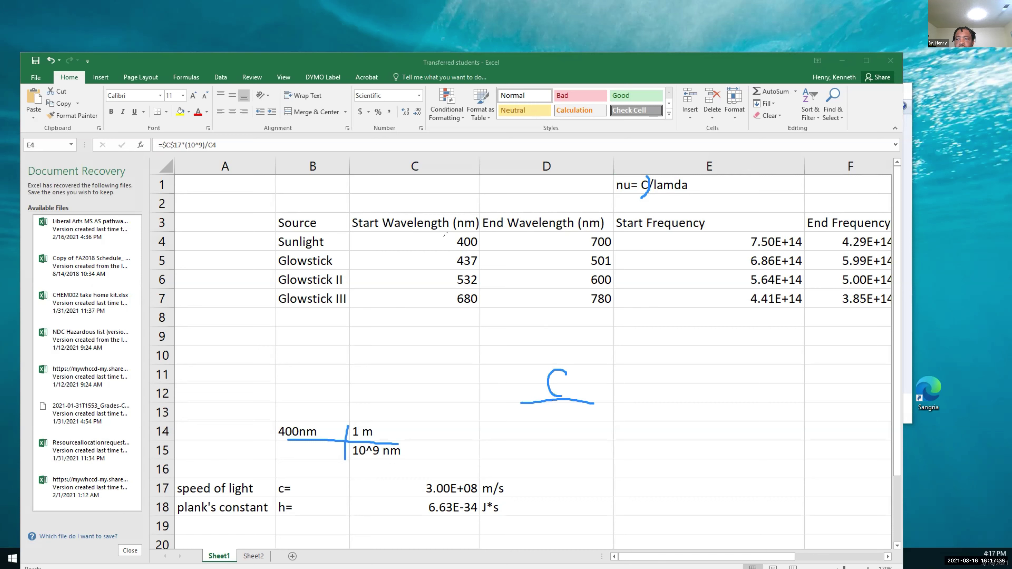
mouse_move(539, 409)
left_mouse_down()
mouse_move(547, 421)
mouse_move(603, 422)
mouse_move(605, 404)
mouse_move(682, 397)
left_mouse_up()
left_click_drag(614, 375, 619, 426)
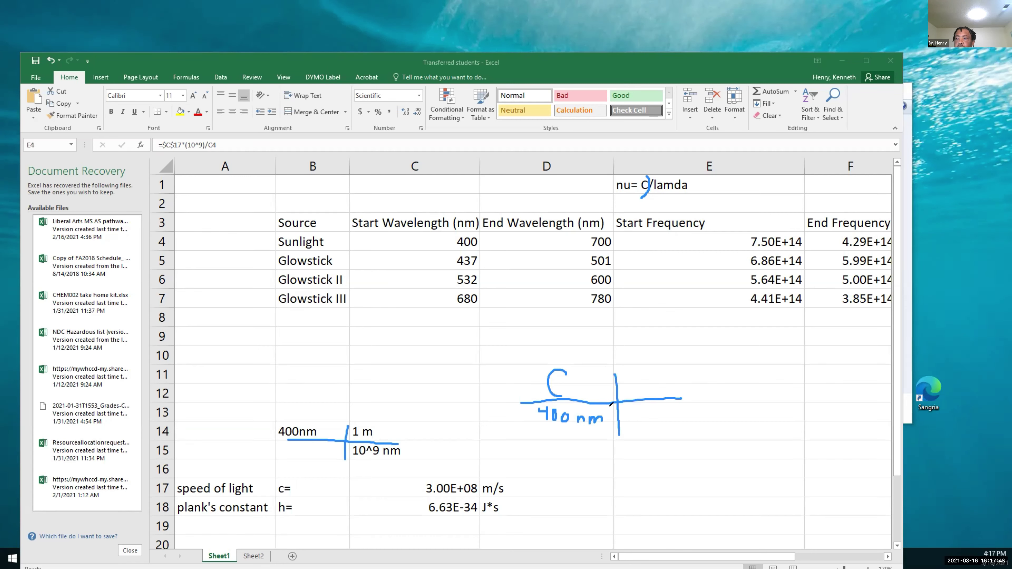
mouse_move(640, 376)
left_mouse_down()
mouse_move(641, 391)
mouse_move(654, 392)
mouse_move(665, 367)
mouse_move(665, 379)
left_mouse_up()
mouse_move(648, 420)
left_mouse_down()
mouse_move(646, 409)
mouse_move(677, 427)
left_mouse_up()
mouse_move(672, 377)
left_mouse_down()
mouse_move(673, 391)
mouse_move(698, 393)
mouse_move(661, 398)
left_mouse_up()
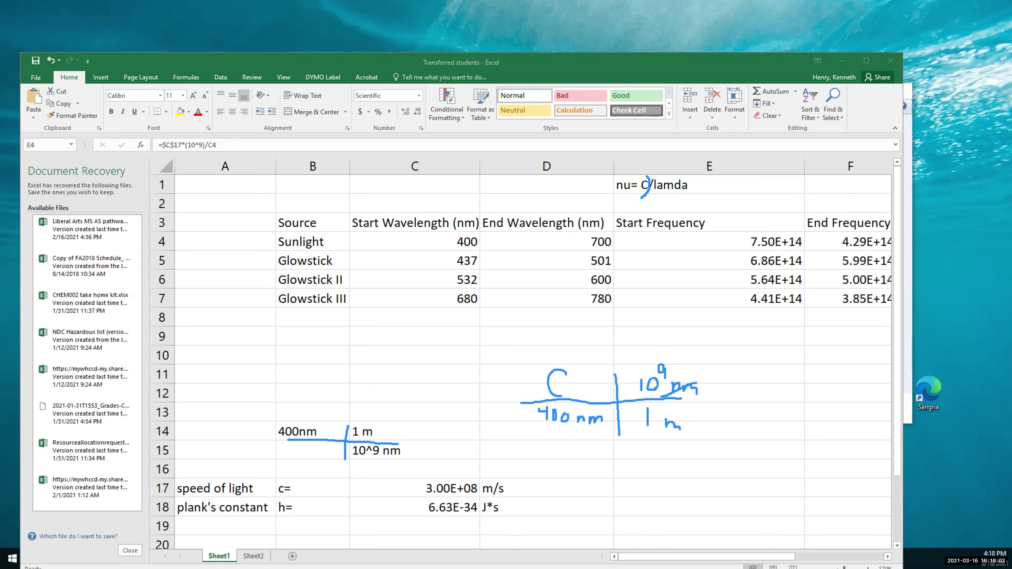
left_click_drag(603, 414, 580, 427)
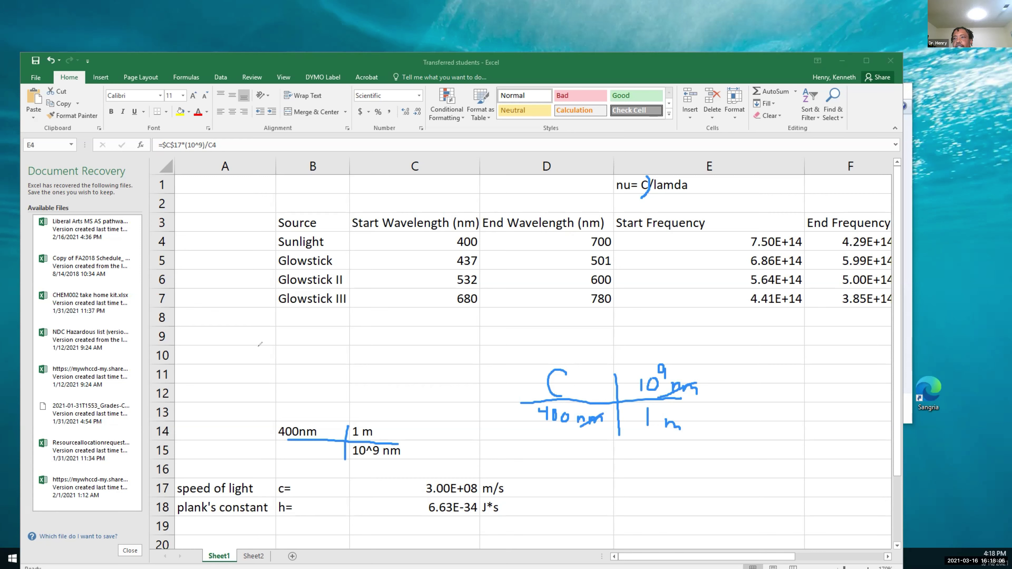
Handwrite the frequency formula =$C$17*10^9/C4 across rows 9 and 10 below the wavelength table.
left_click_drag(278, 339, 295, 348)
mouse_move(312, 336)
left_mouse_down()
mouse_move(303, 353)
mouse_move(331, 352)
left_mouse_up()
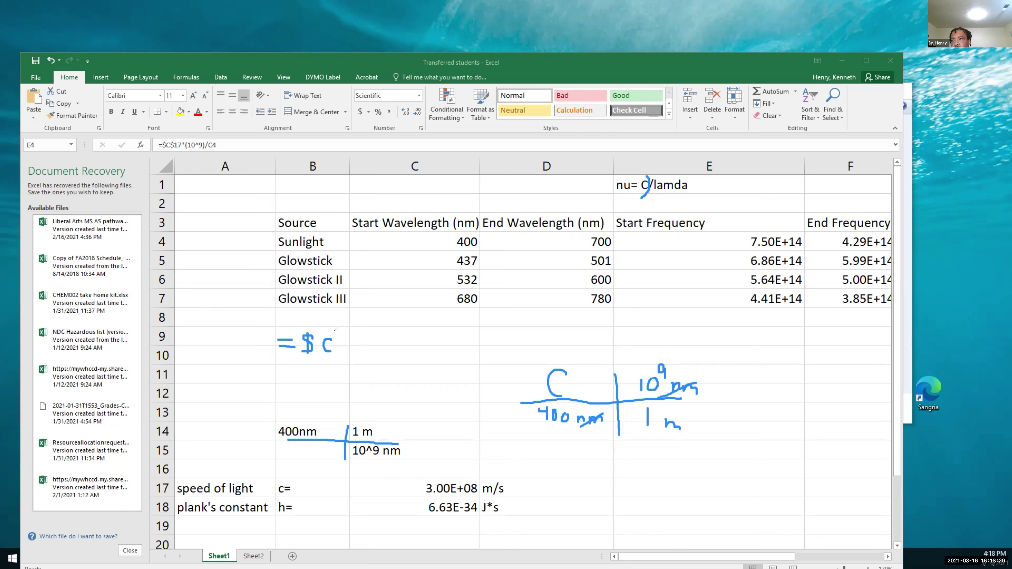
mouse_move(349, 338)
left_mouse_down()
mouse_move(344, 358)
mouse_move(357, 333)
mouse_move(358, 350)
mouse_move(378, 333)
mouse_move(372, 353)
mouse_move(418, 342)
mouse_move(417, 352)
mouse_move(426, 349)
mouse_move(430, 334)
mouse_move(450, 323)
mouse_move(453, 335)
mouse_move(461, 317)
mouse_move(463, 336)
left_mouse_up()
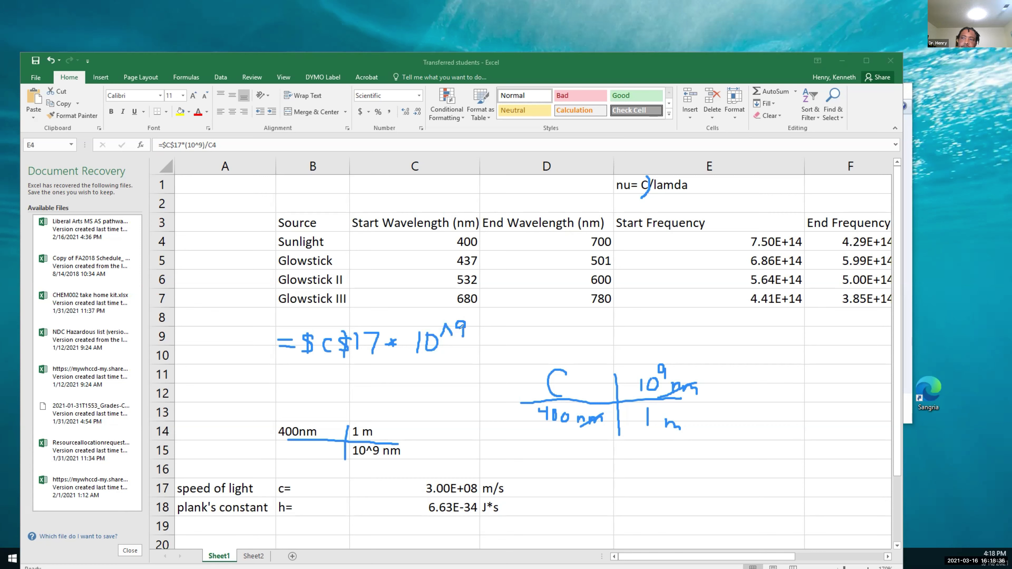
left_click_drag(502, 321, 467, 354)
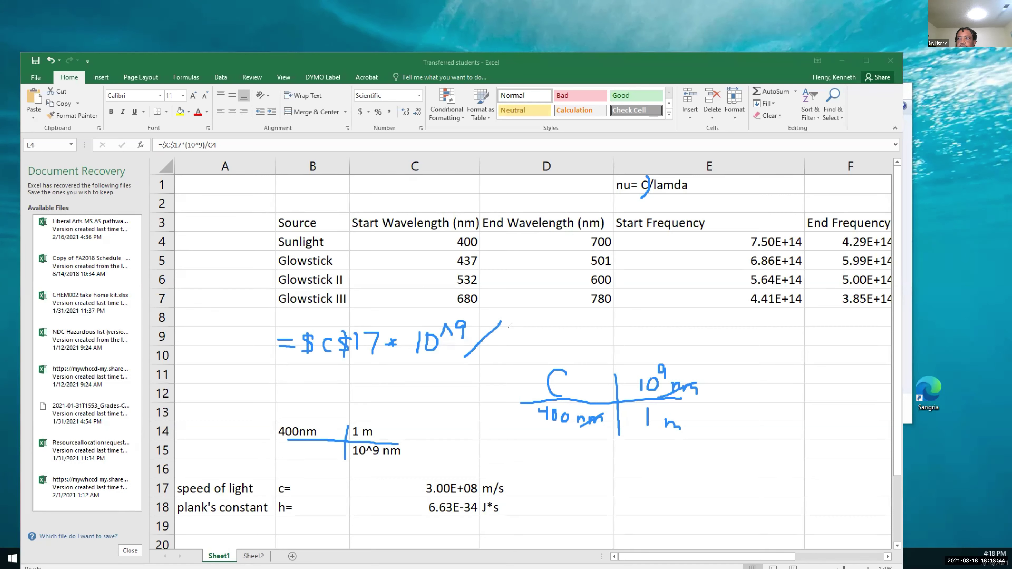
mouse_move(509, 334)
left_mouse_down()
mouse_move(505, 349)
mouse_move(526, 338)
mouse_move(524, 351)
left_mouse_up()
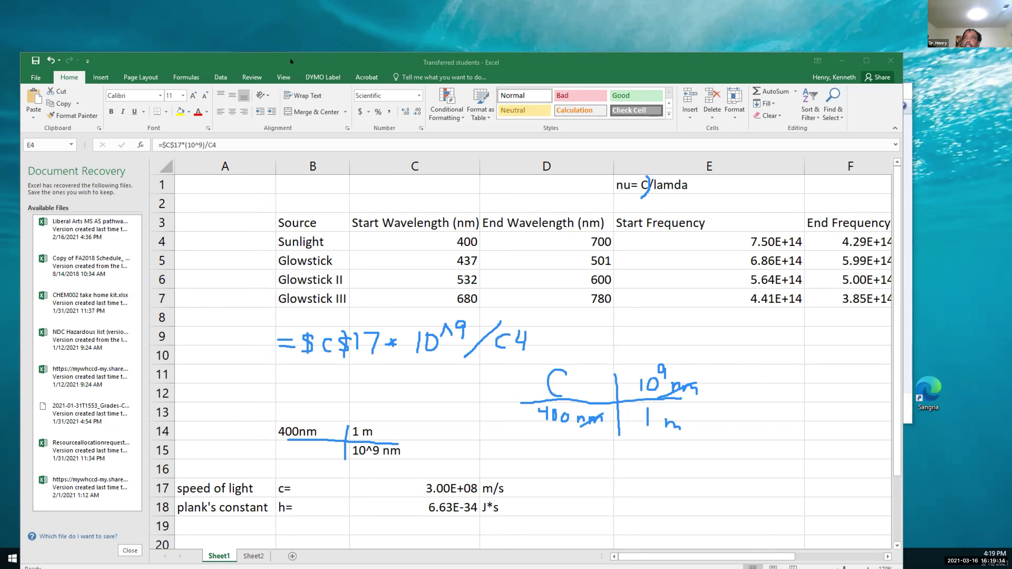
Fill the E4 frequency formula down to E7 and across into F4:F7, and check the formulas in E4 and F4.
left_click(685, 232)
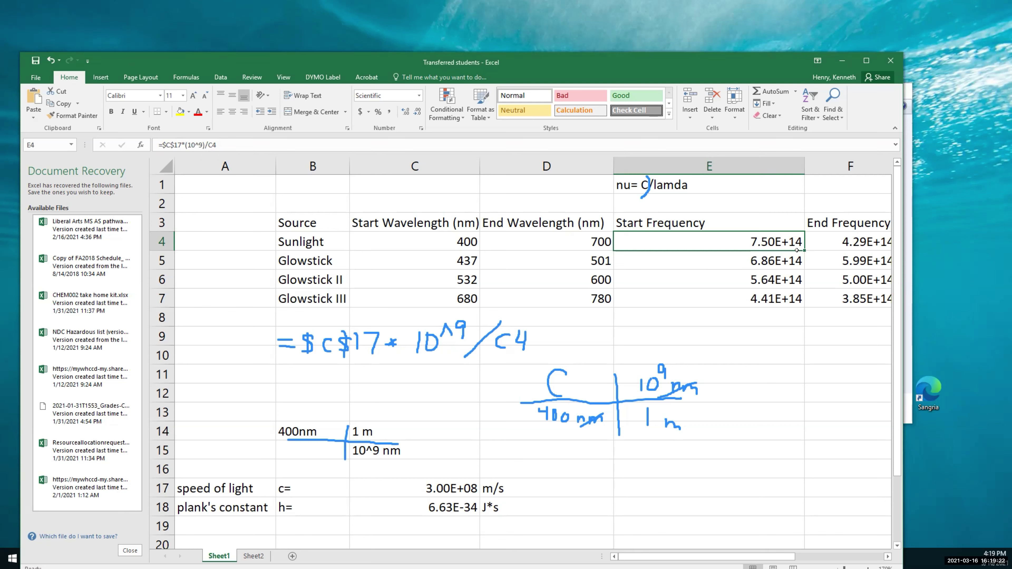
left_click_drag(804, 248, 803, 306)
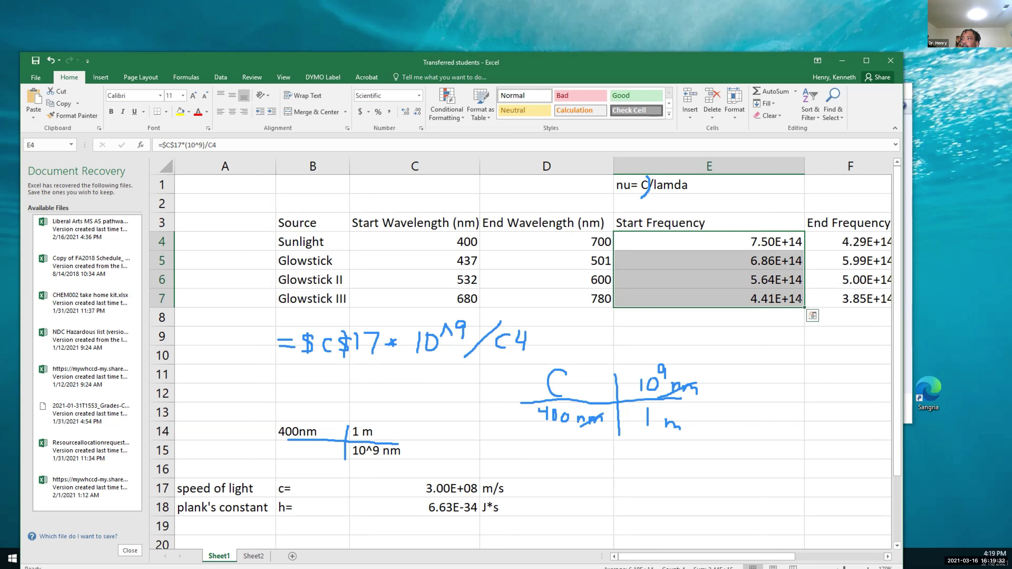
left_click_drag(799, 300, 876, 299)
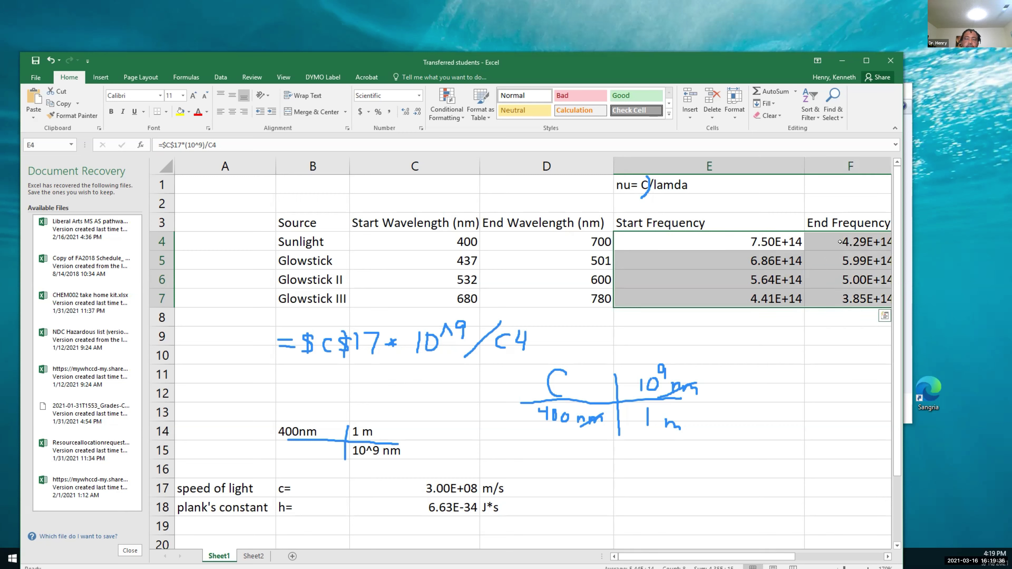
left_click(772, 236)
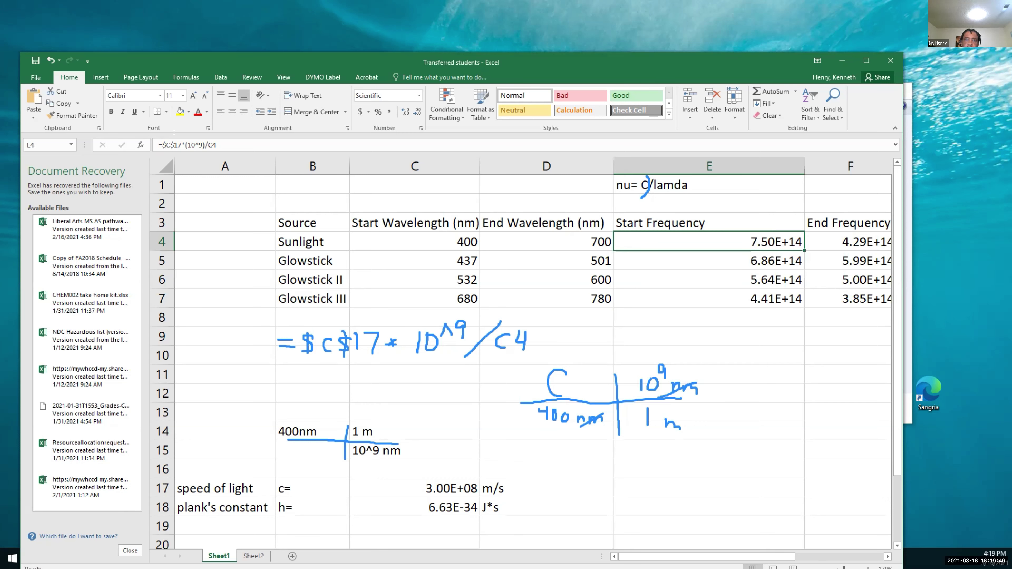
scroll(829, 333, "right", 1)
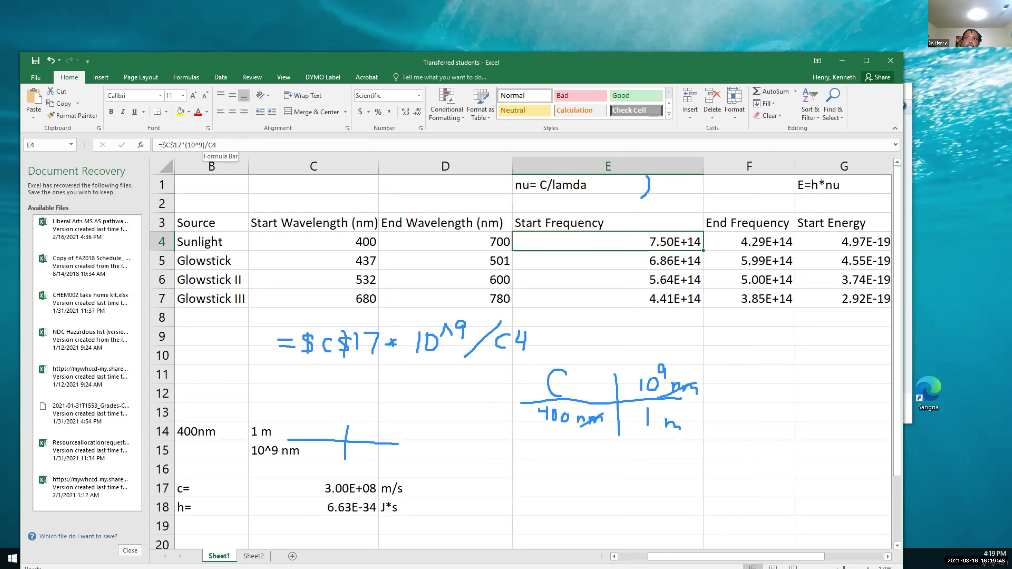
left_click(746, 242)
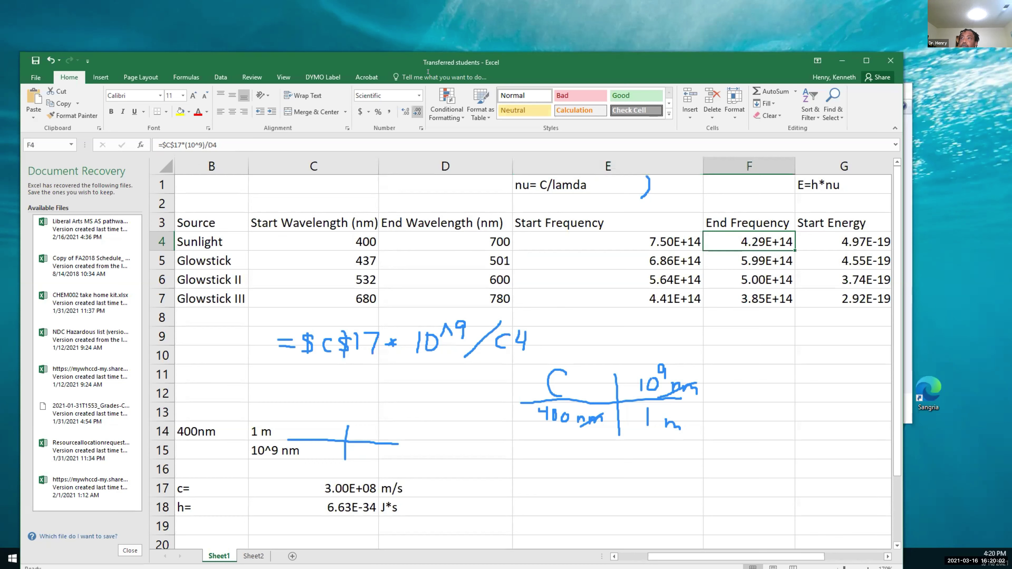
Handwrite the energy equation E = h nu beside rows 16 and 17 and circle the Planck's constant value in C18.
mouse_move(456, 464)
left_mouse_down()
mouse_move(455, 485)
mouse_move(479, 464)
left_mouse_up()
left_click_drag(456, 485, 472, 485)
mouse_move(457, 476)
left_mouse_down()
mouse_move(502, 494)
mouse_move(529, 485)
mouse_move(487, 479)
mouse_move(516, 493)
left_mouse_up()
mouse_move(371, 496)
left_mouse_down()
mouse_move(316, 498)
mouse_move(378, 508)
left_mouse_up()
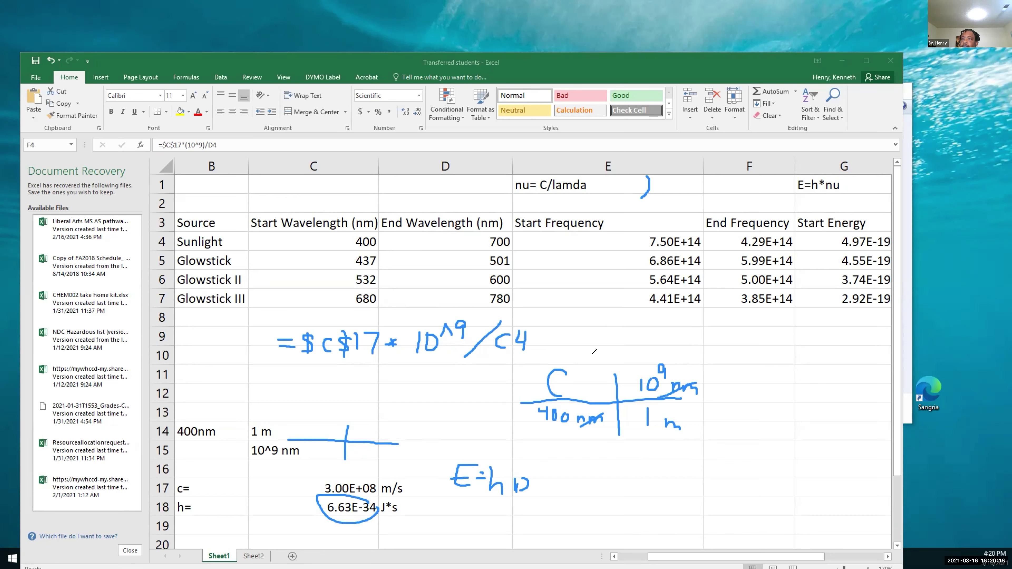
left_click_drag(357, 499, 378, 502)
Handwrite the energy formula =$C$18*E4 beside row 17 and select the Sunlight start energy cell G4.
mouse_move(687, 494)
left_mouse_down()
mouse_move(702, 487)
mouse_move(731, 497)
left_mouse_up()
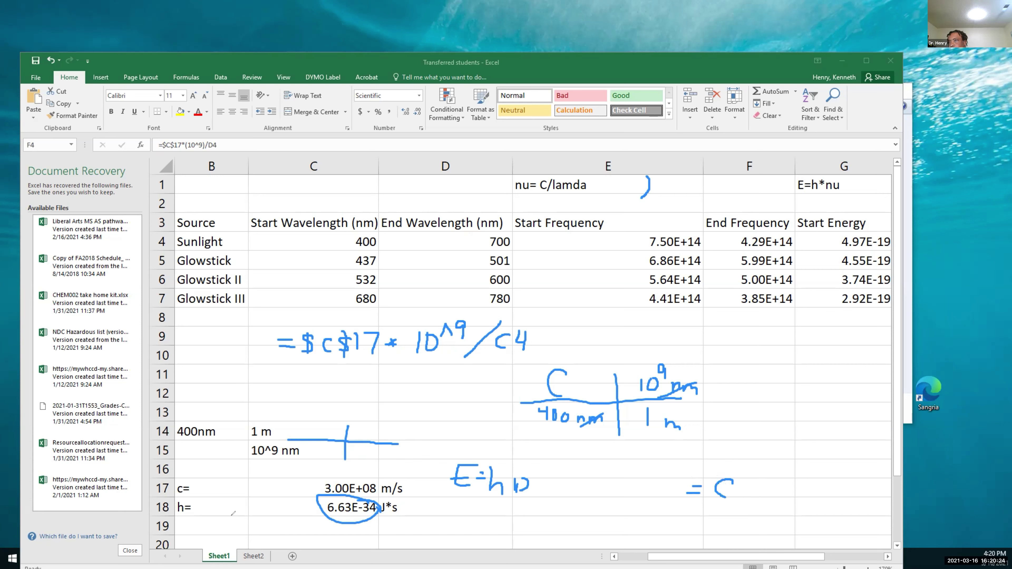
mouse_move(715, 462)
left_mouse_down()
mouse_move(702, 494)
mouse_move(742, 503)
mouse_move(773, 495)
mouse_move(782, 478)
mouse_move(801, 497)
left_mouse_up()
mouse_move(802, 483)
left_mouse_down()
mouse_move(788, 495)
mouse_move(805, 488)
left_mouse_up()
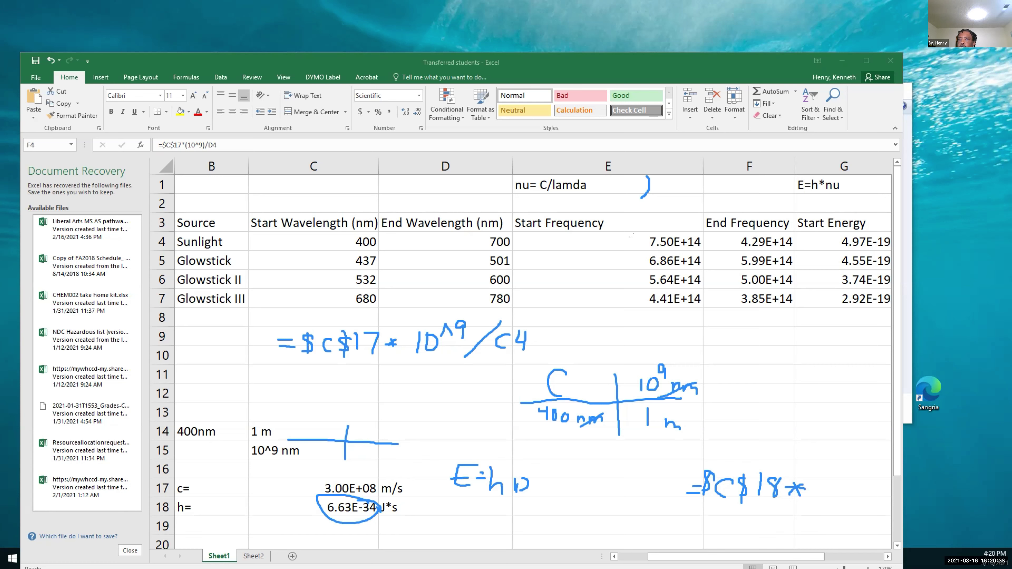
mouse_move(836, 479)
left_mouse_down()
mouse_move(825, 479)
mouse_move(831, 500)
mouse_move(848, 491)
left_mouse_up()
left_click(845, 481)
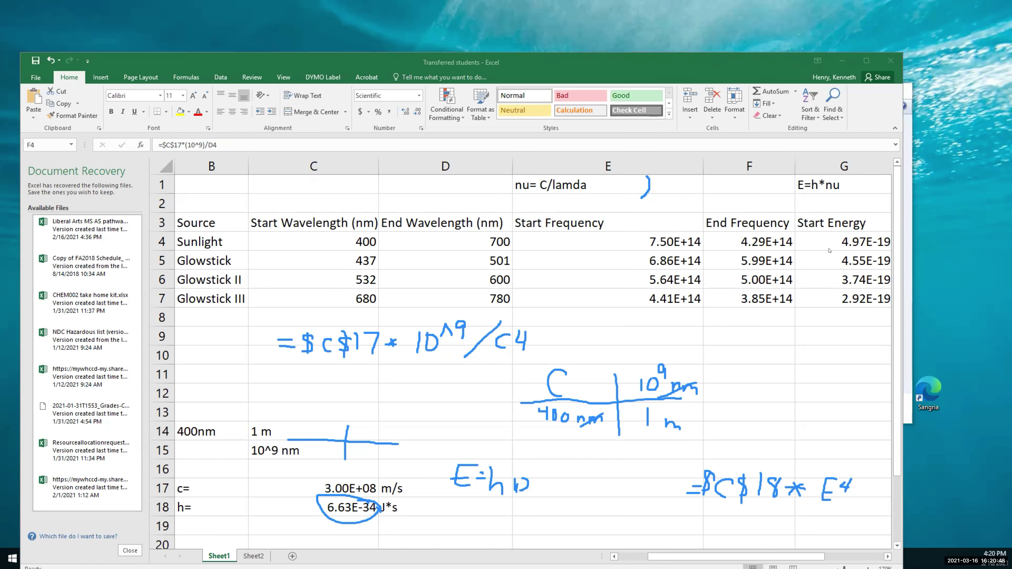
left_click(856, 241)
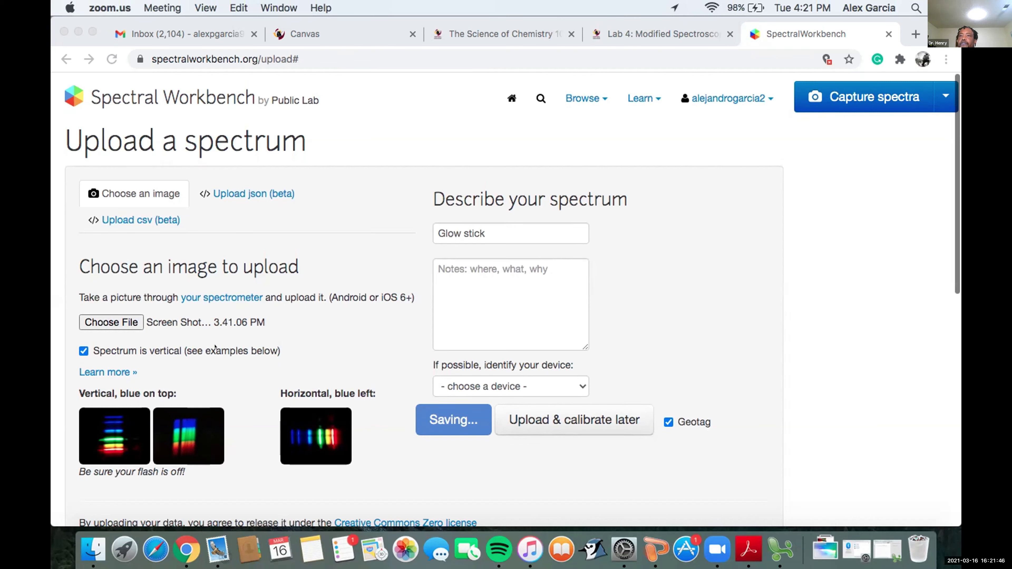
In Spectral Workbench, choose today's 3.41.06 PM screenshot for the Glow stick spectrum and try to upload it with calibration left for later.
left_click(125, 322)
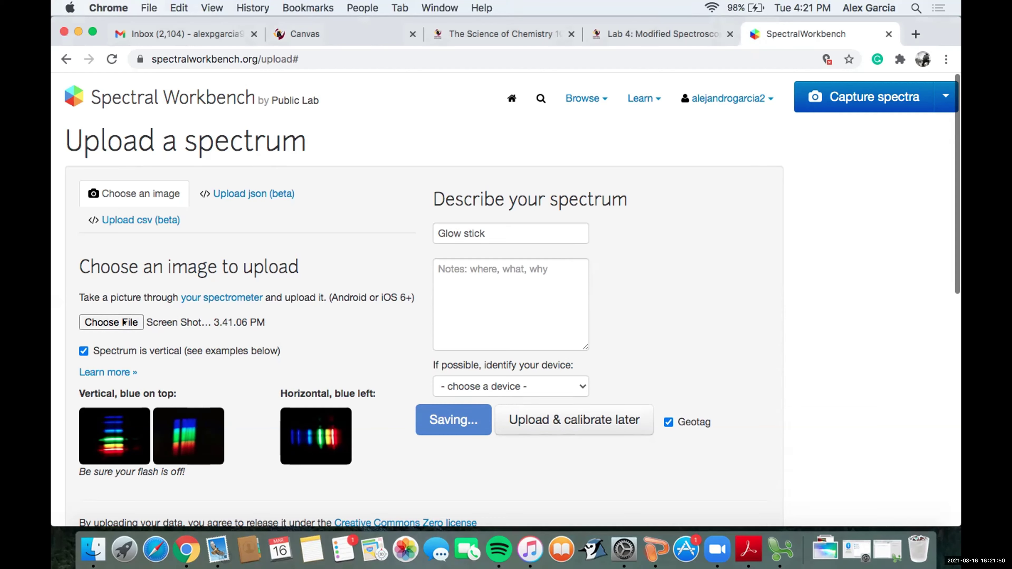
left_click(125, 322)
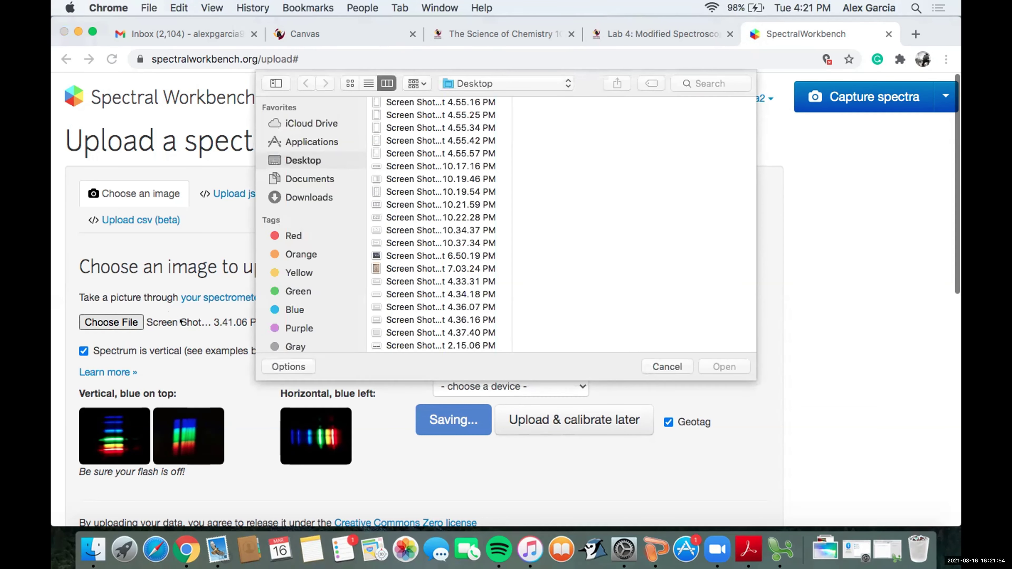
left_click(695, 83)
type("today")
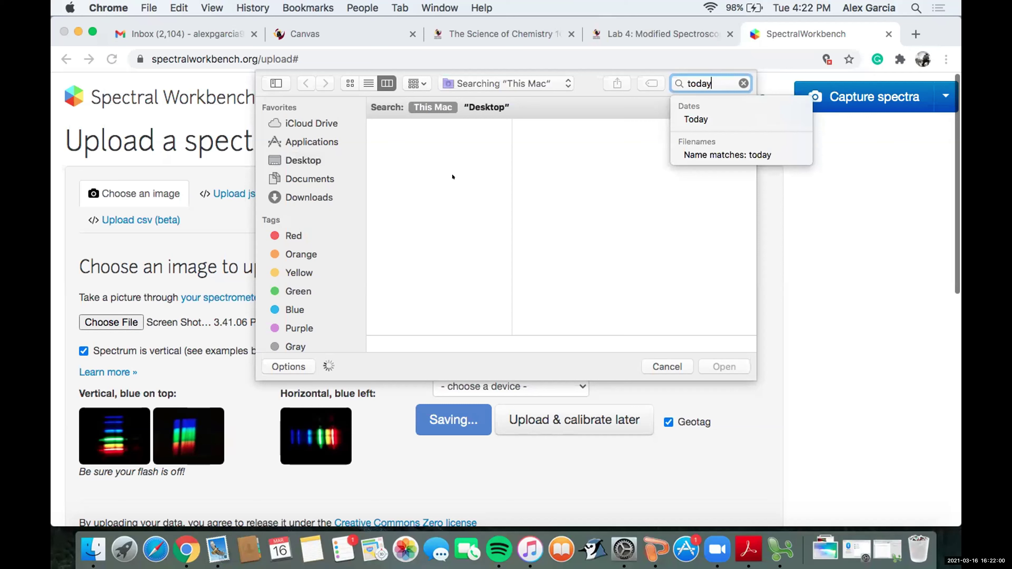
left_click(440, 232)
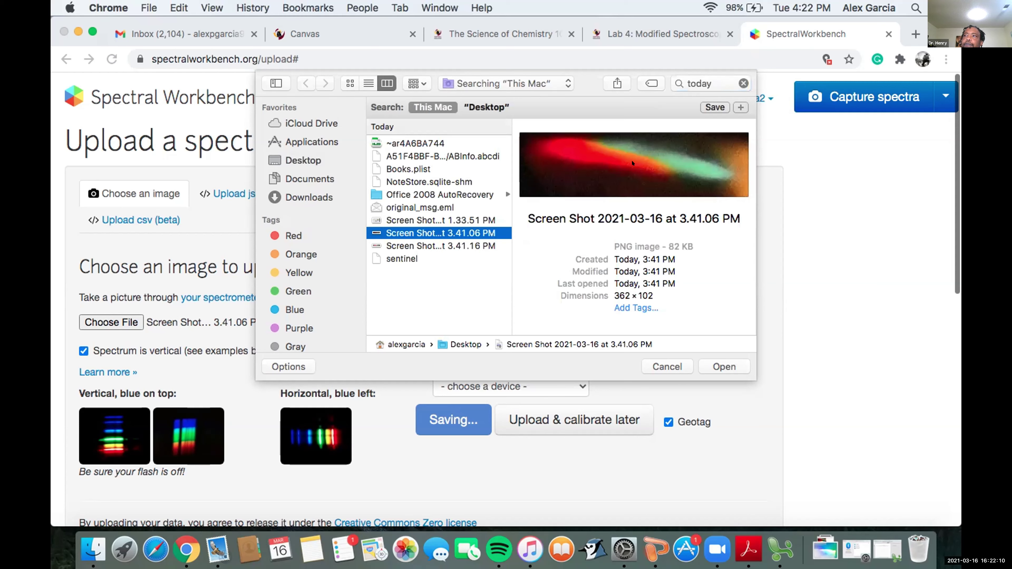
left_click(715, 367)
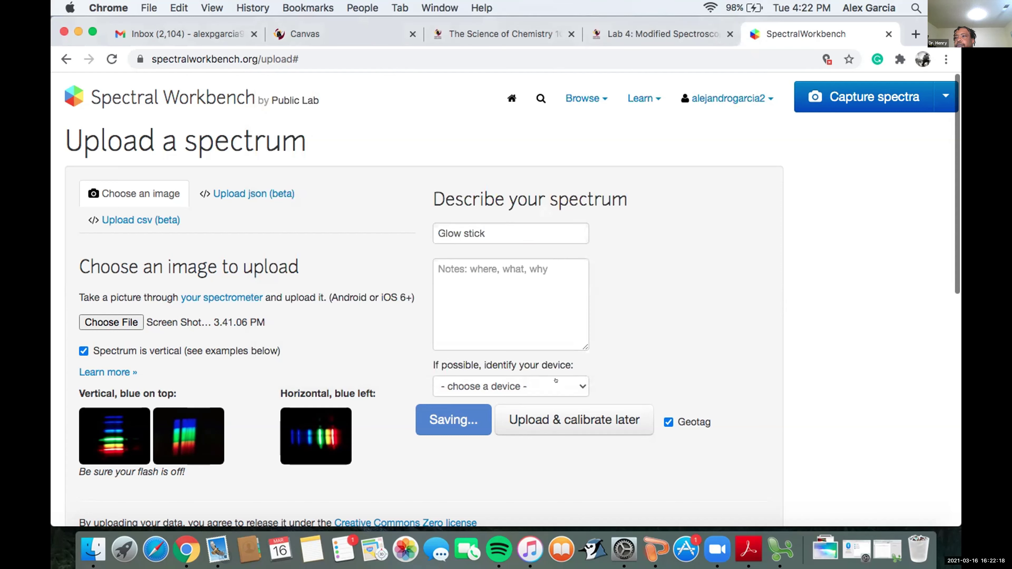
left_click(522, 419)
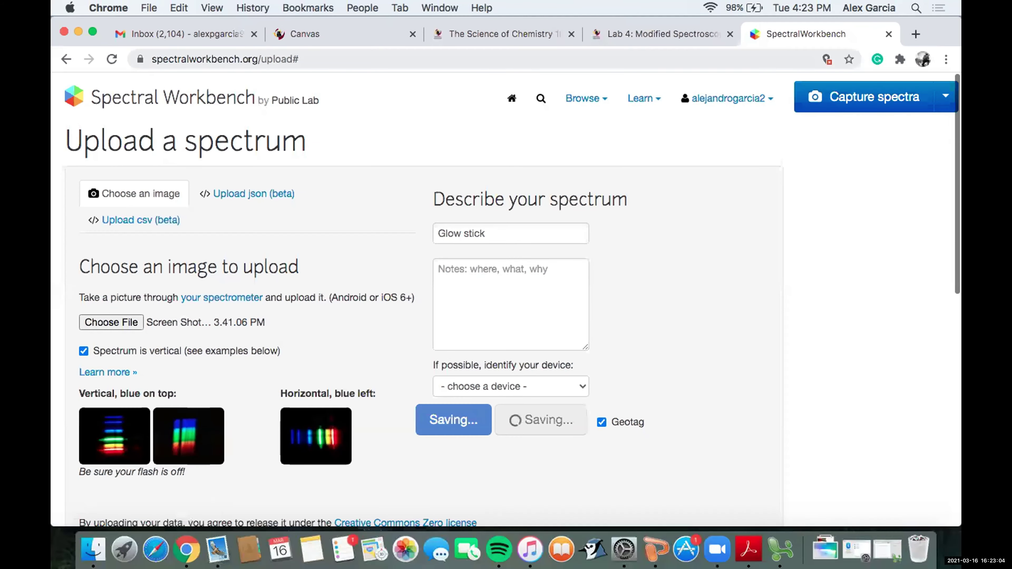
Reload the upload page, filter the file list to today's files, and choose Screen Shot 2021-03-16 at 3.41.16 PM as the spectrum image.
left_click(279, 60)
key("Return")
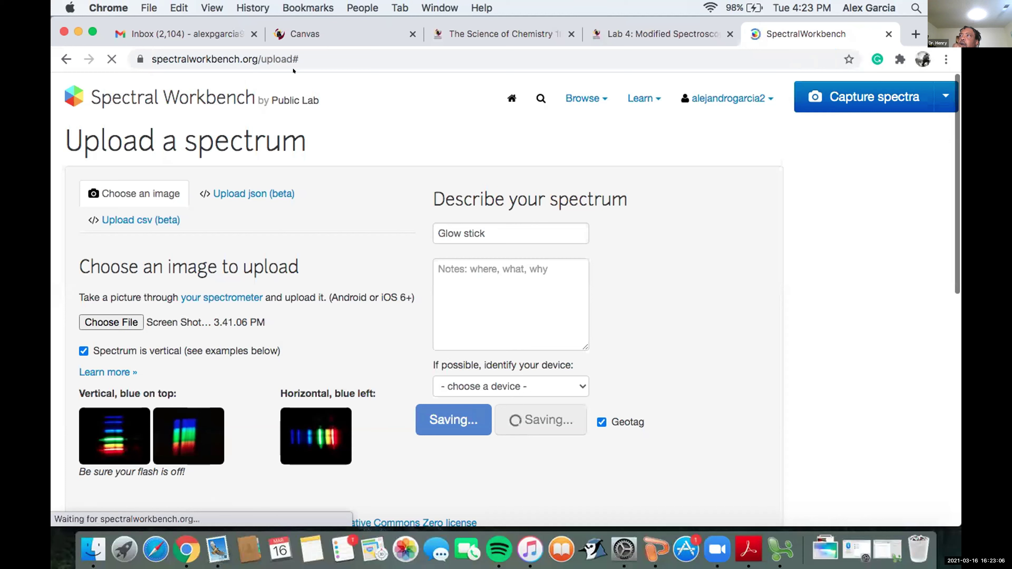
left_click(122, 322)
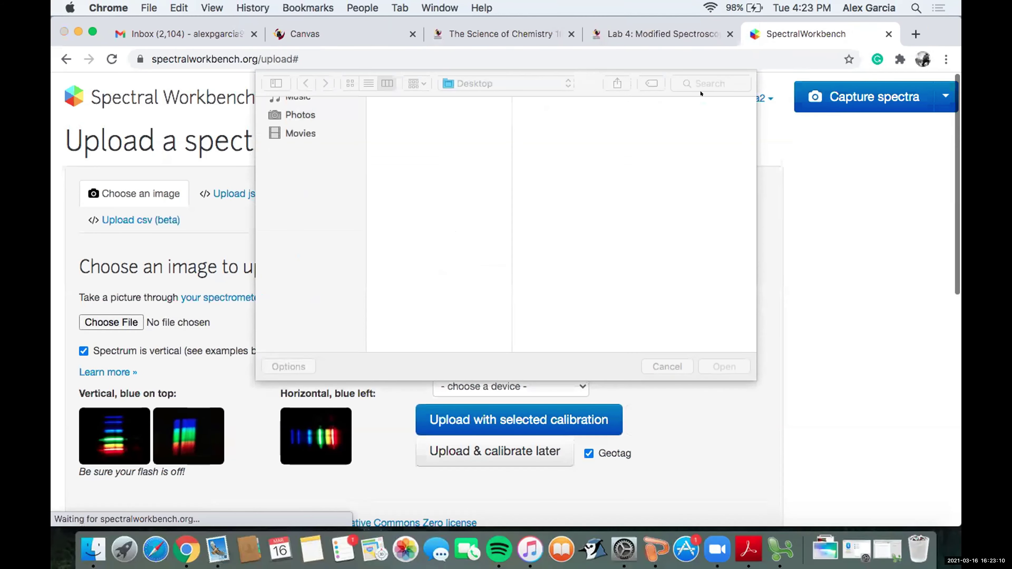
left_click(713, 76)
type("today")
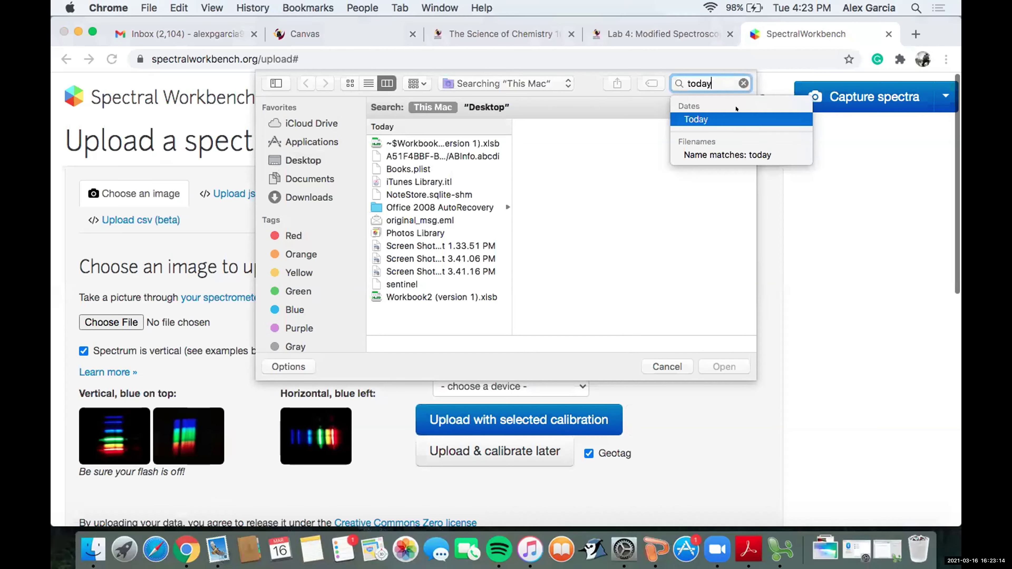
left_click(737, 118)
scroll(453, 265, "down", 5)
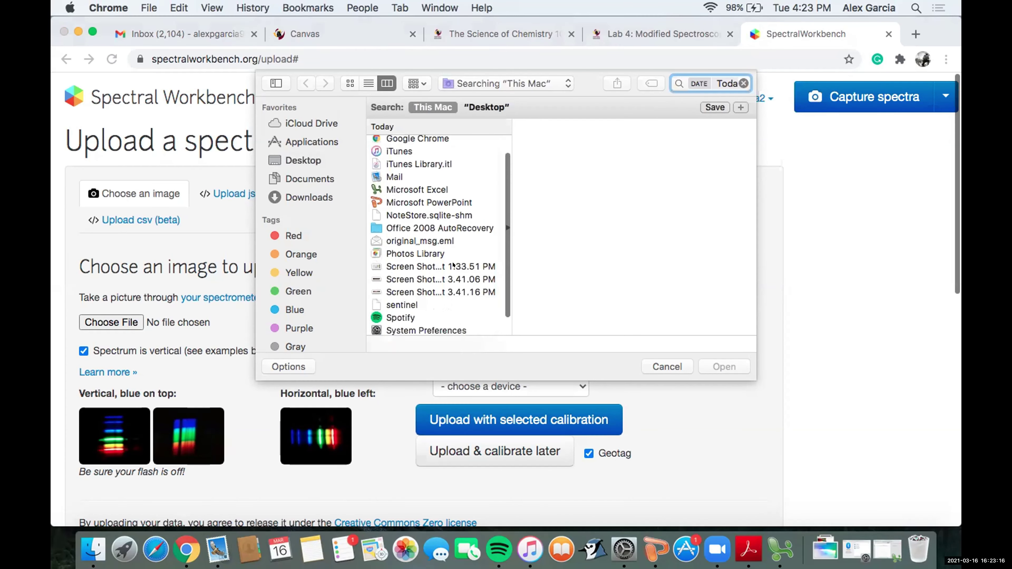
left_click(463, 252)
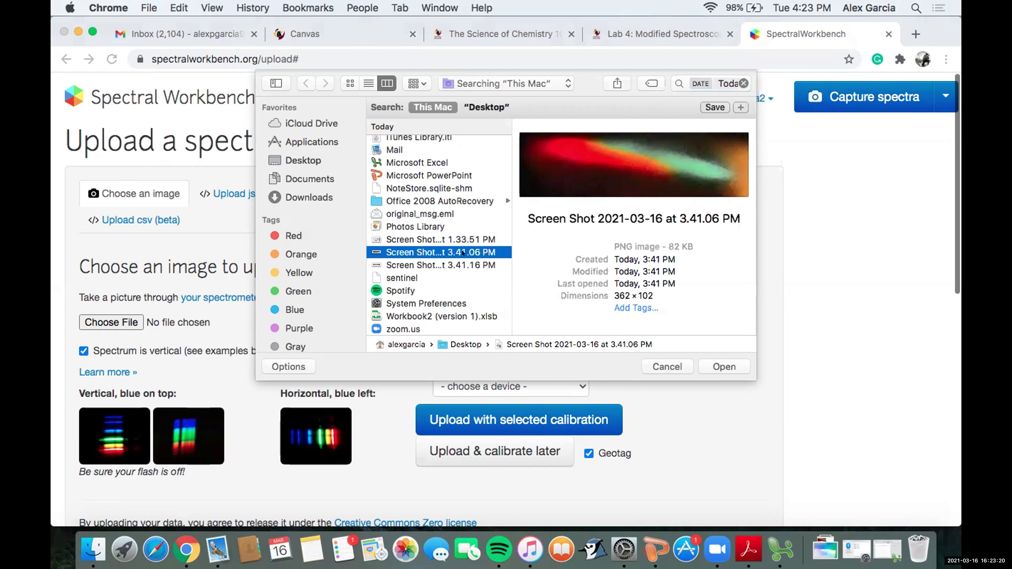
key("Down")
key("Down")
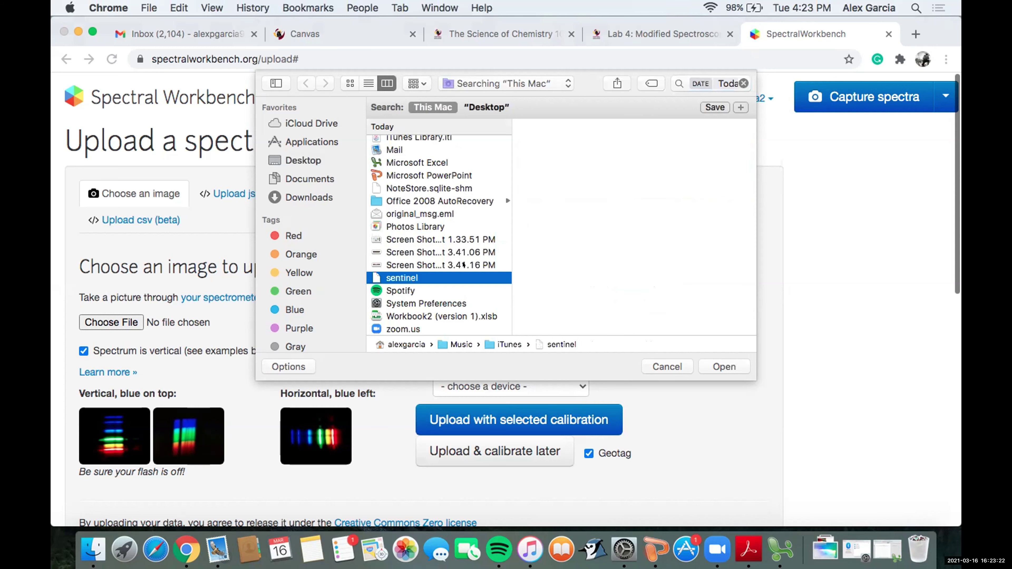
key("Up")
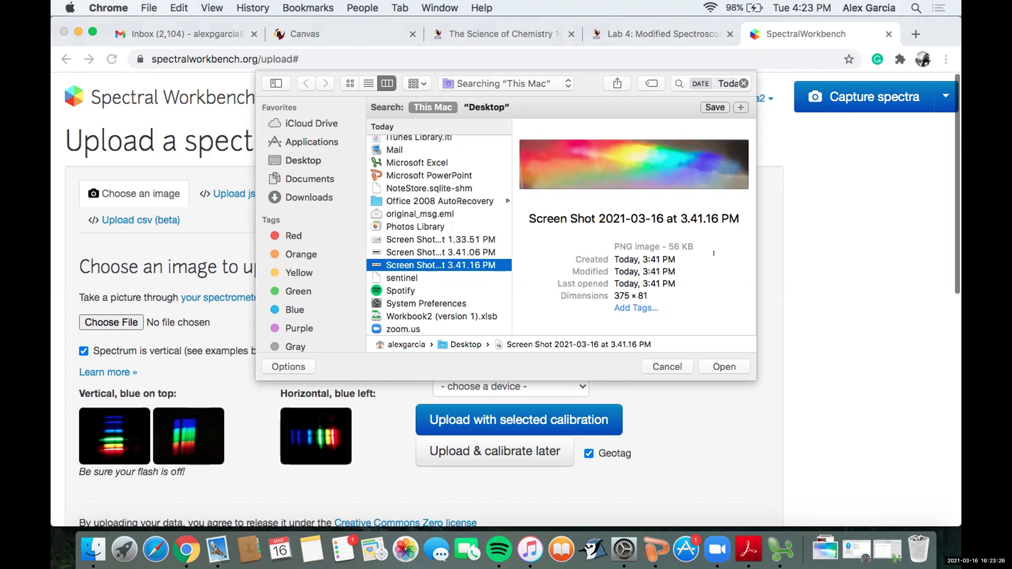
left_click(722, 360)
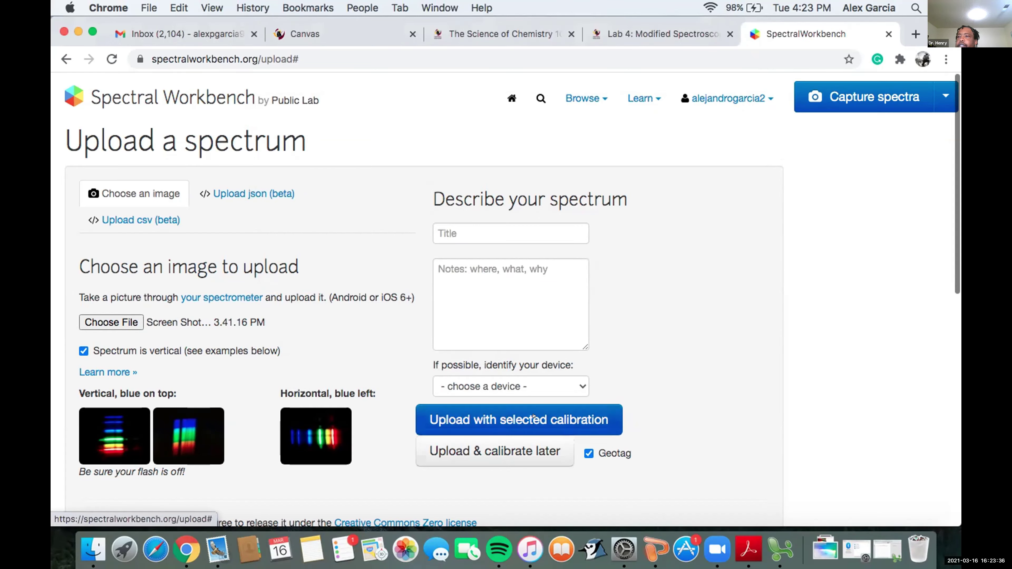
Title the spectrum Sun 1 and submit it with the selected calibration.
left_click(484, 231)
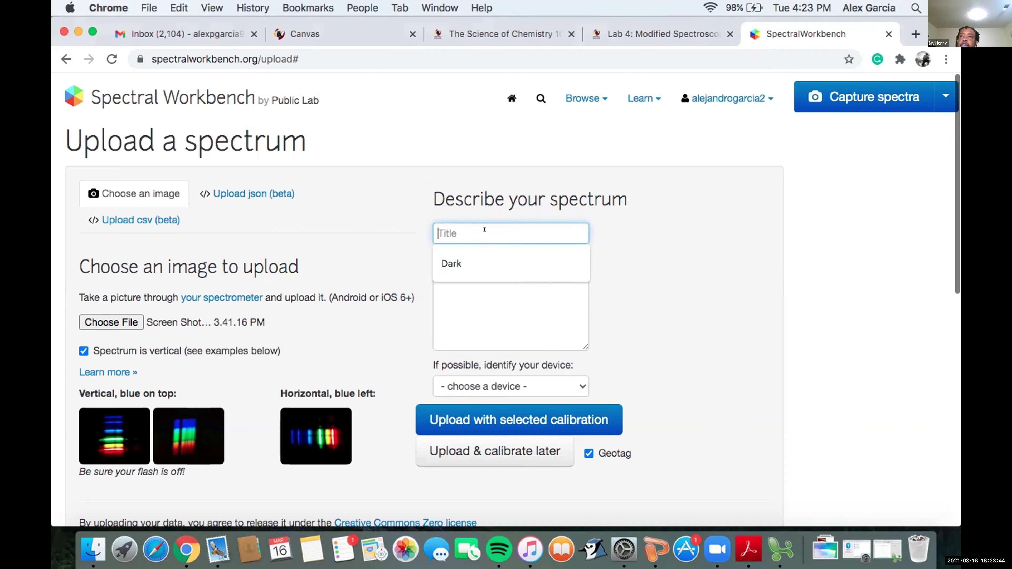
type("su")
key("BackSpace")
type("un 1")
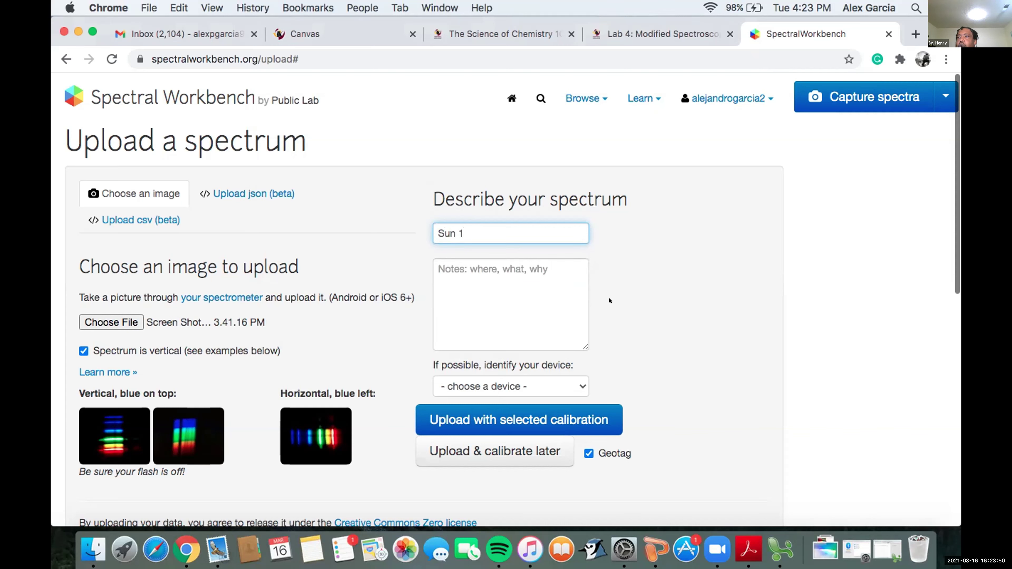
left_click(533, 404)
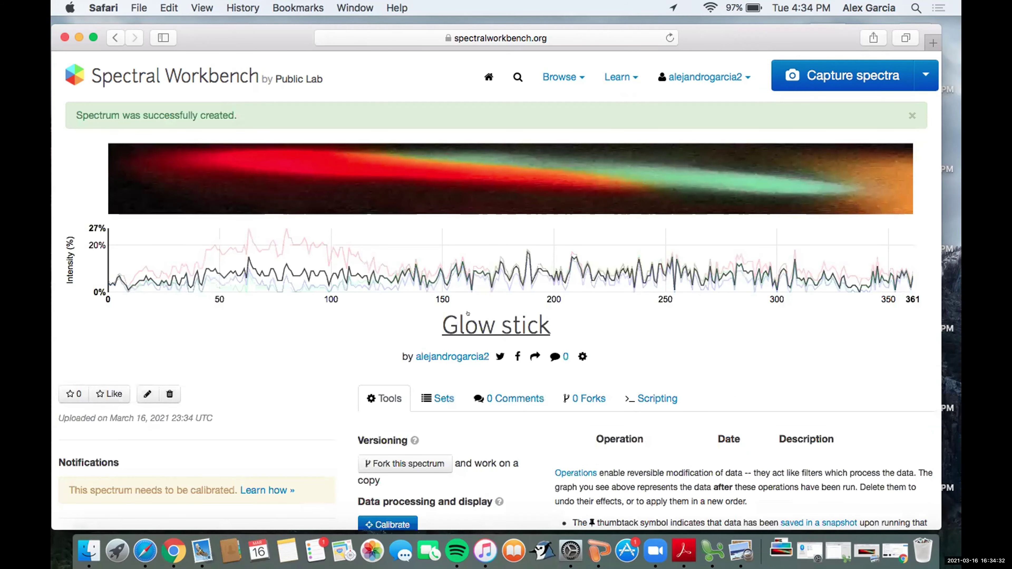
In Safari, review the uploaded Glow stick spectrum graph and the data processing tools offered for it.
scroll(467, 314, "down", 2)
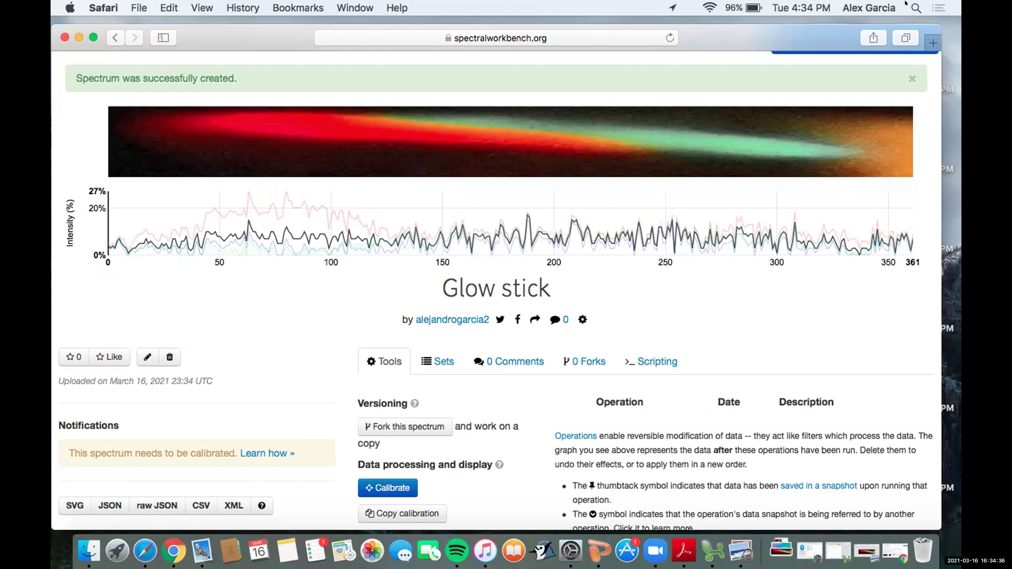
scroll(576, 210, "up", 2)
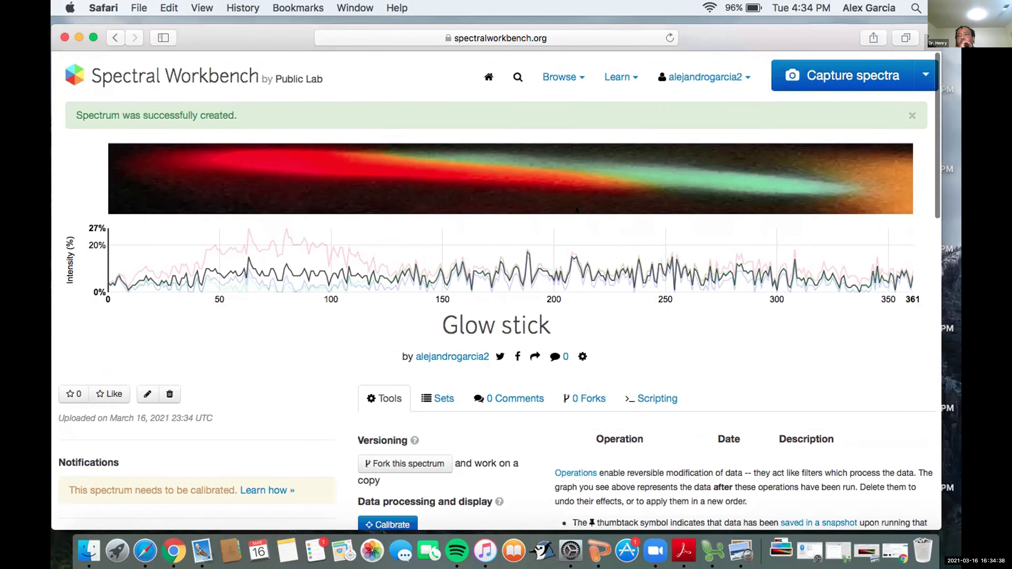
scroll(576, 210, "down", 4)
scroll(576, 210, "down", 6)
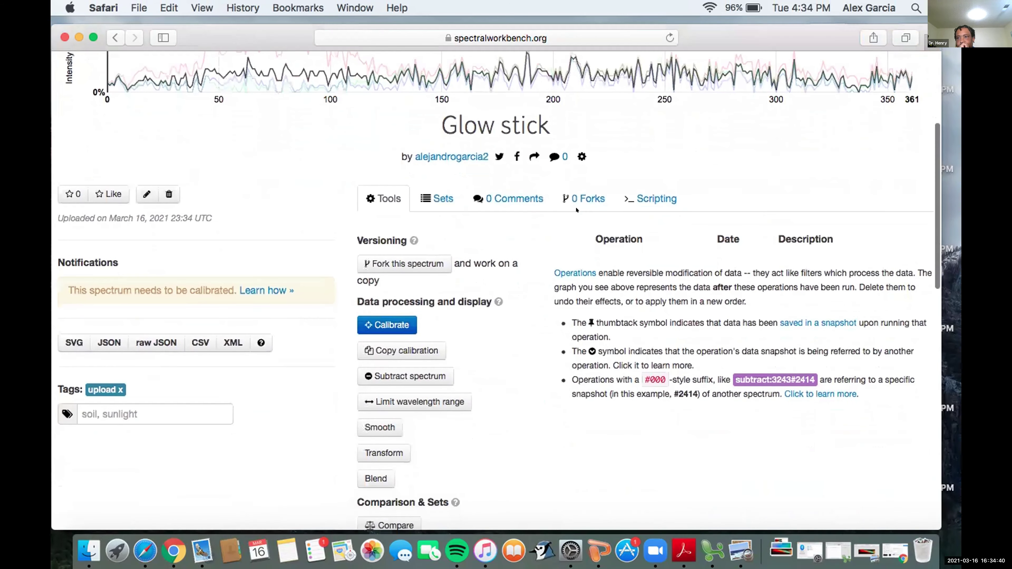
scroll(576, 209, "up", 8)
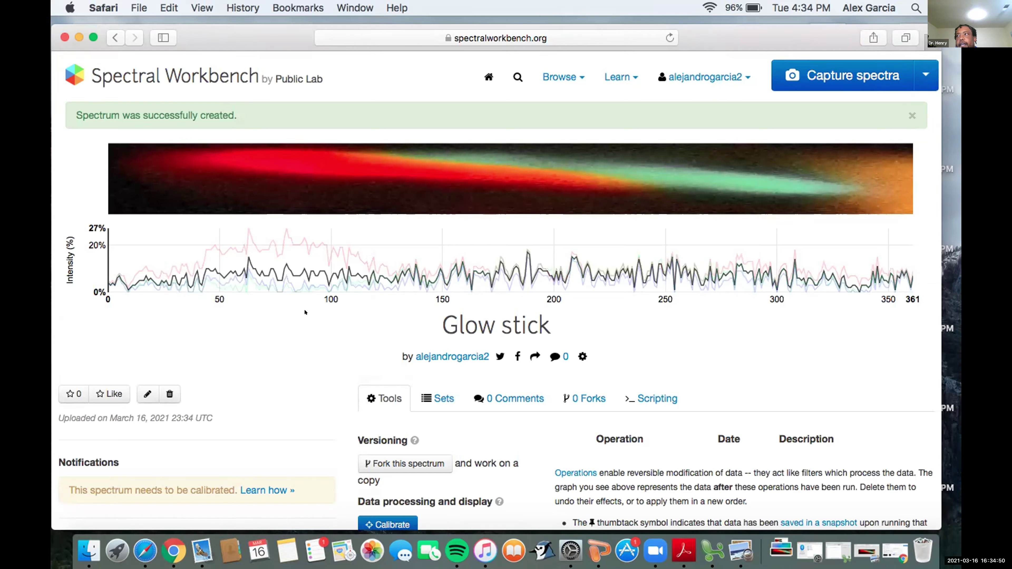
mouse_move(213, 267)
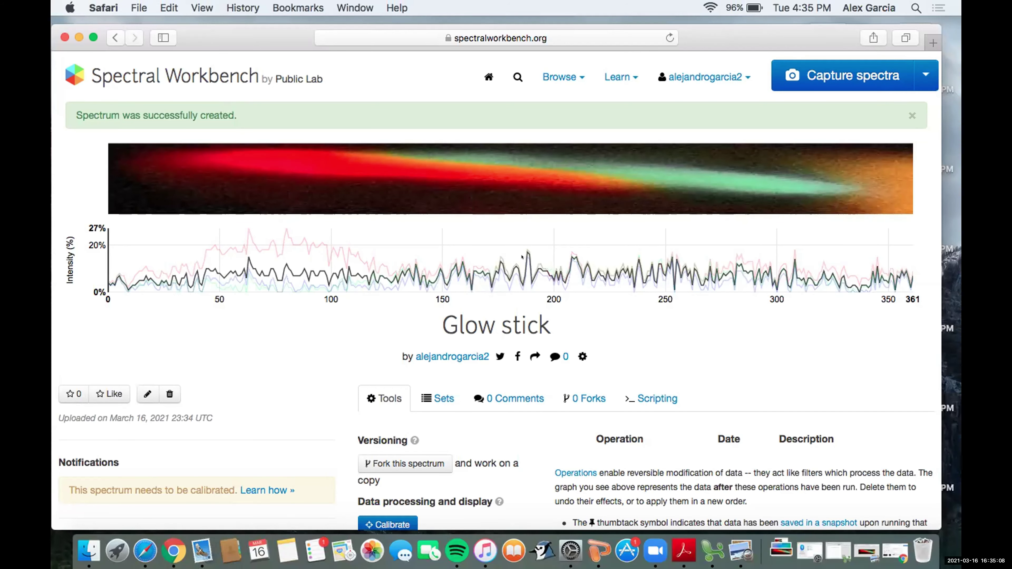
scroll(555, 323, "down", 3)
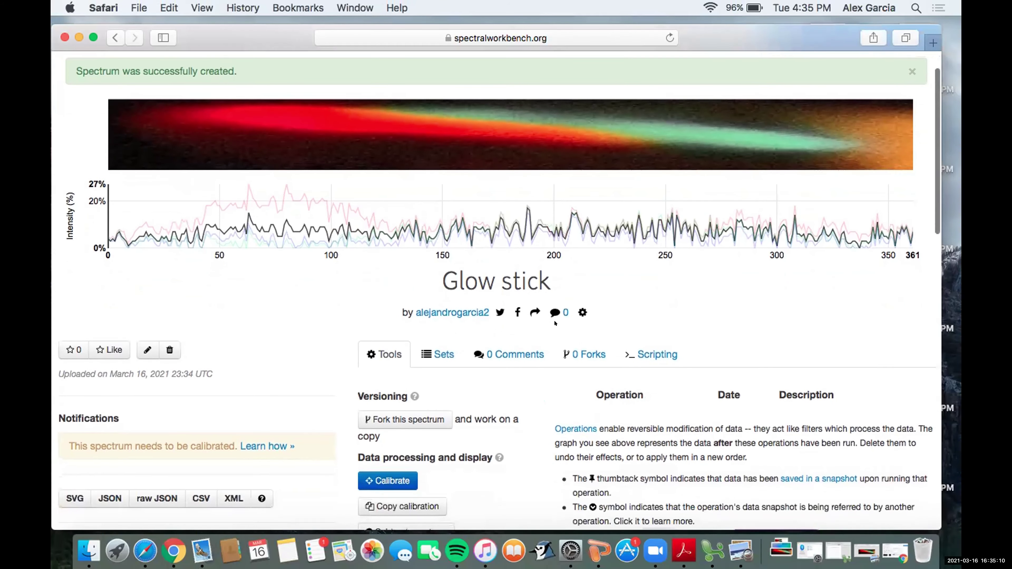
scroll(555, 323, "up", 3)
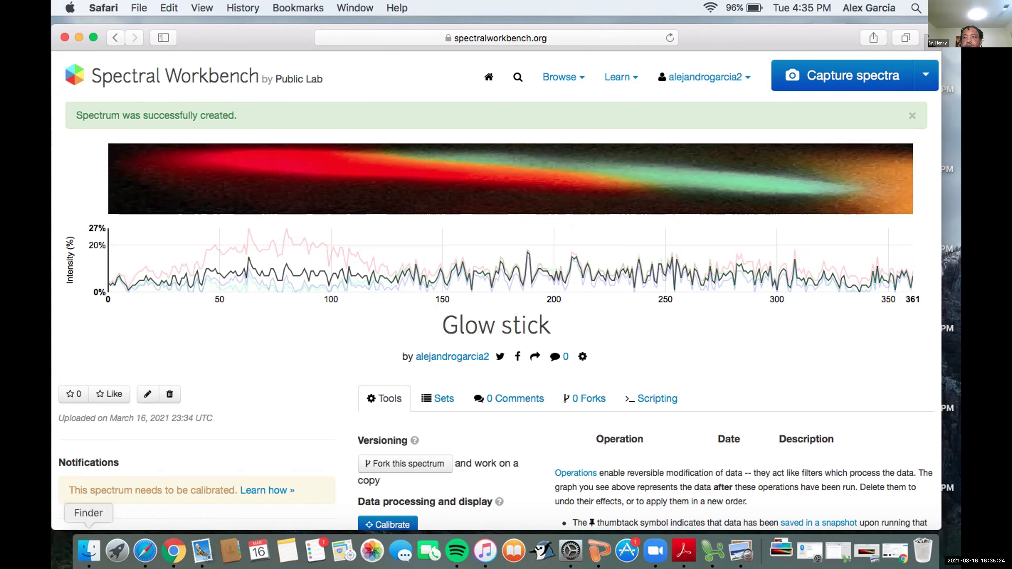
Switch to Finder and open the first Glow stick image in All My Files in Preview.
left_click(88, 553)
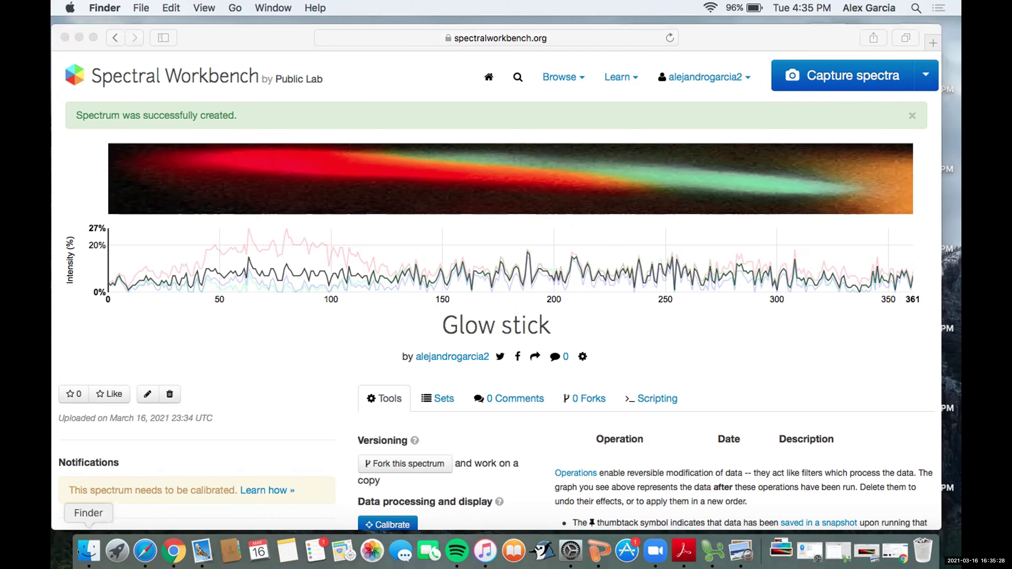
left_click(89, 552)
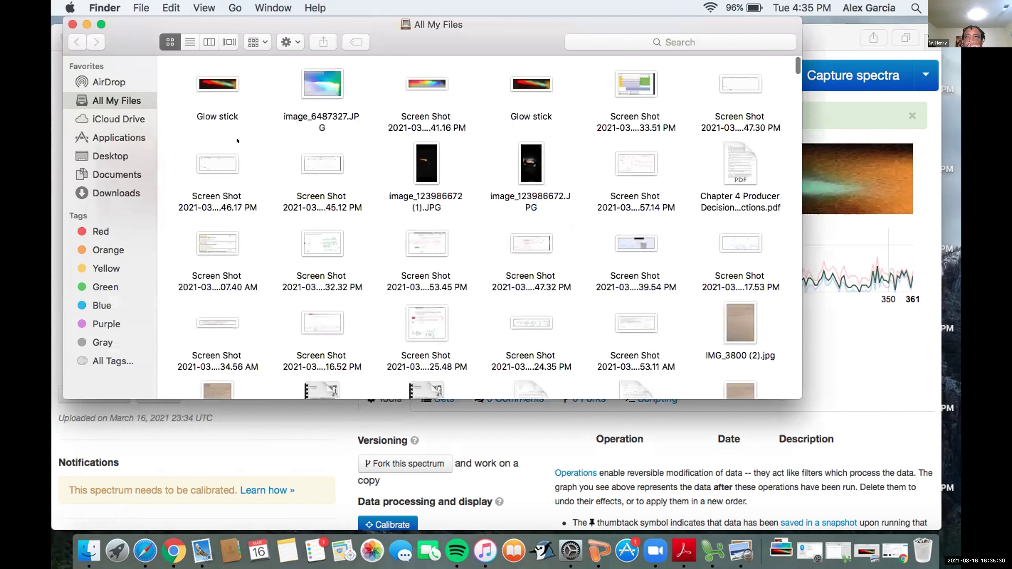
left_click(217, 88)
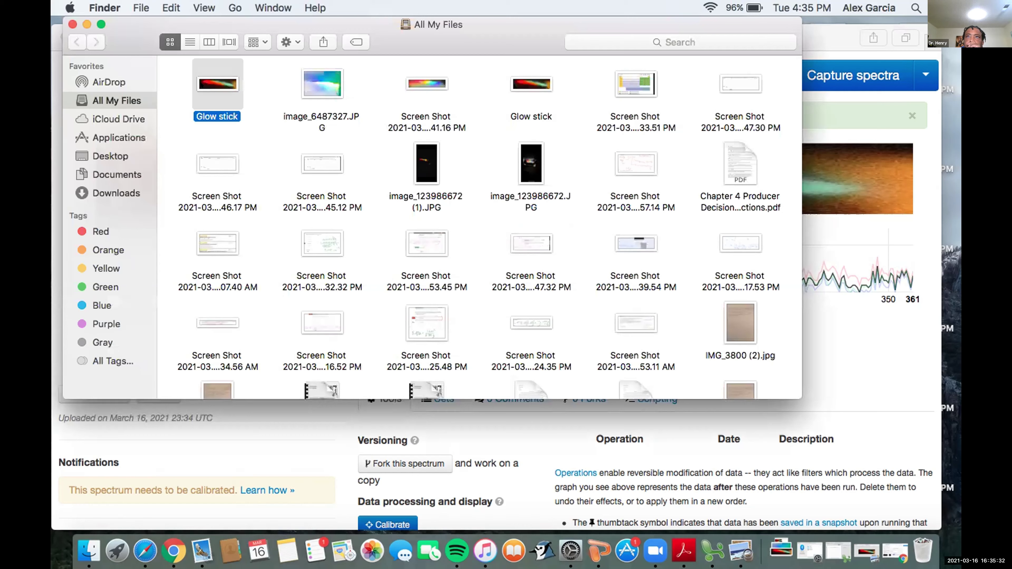
left_click(552, 94)
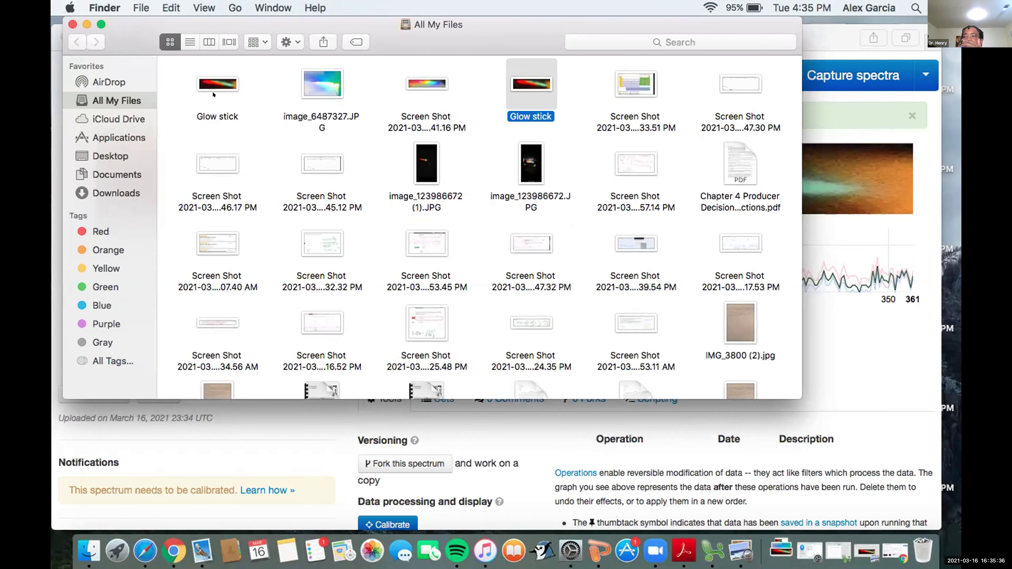
left_click(215, 75)
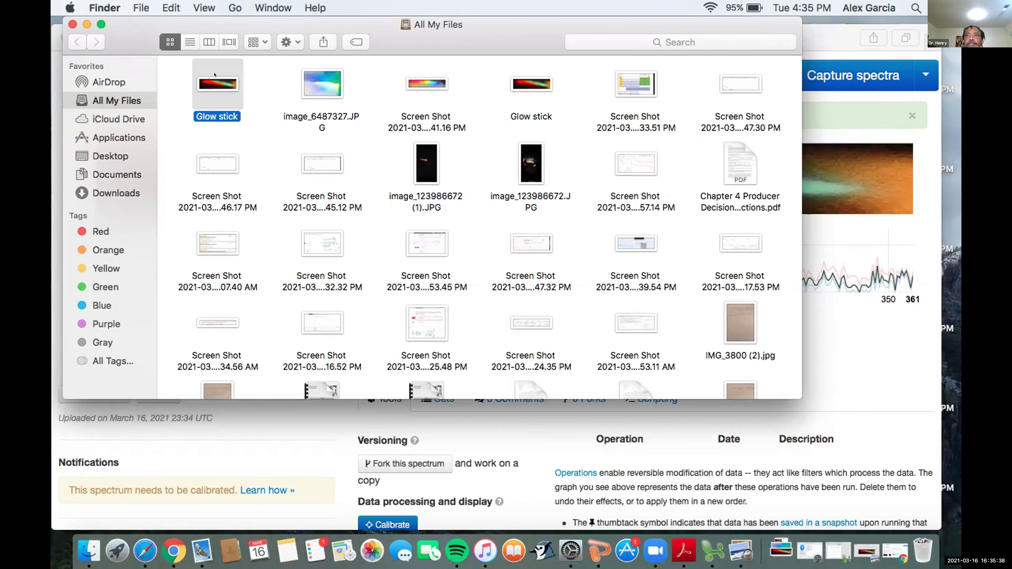
double_click(215, 81)
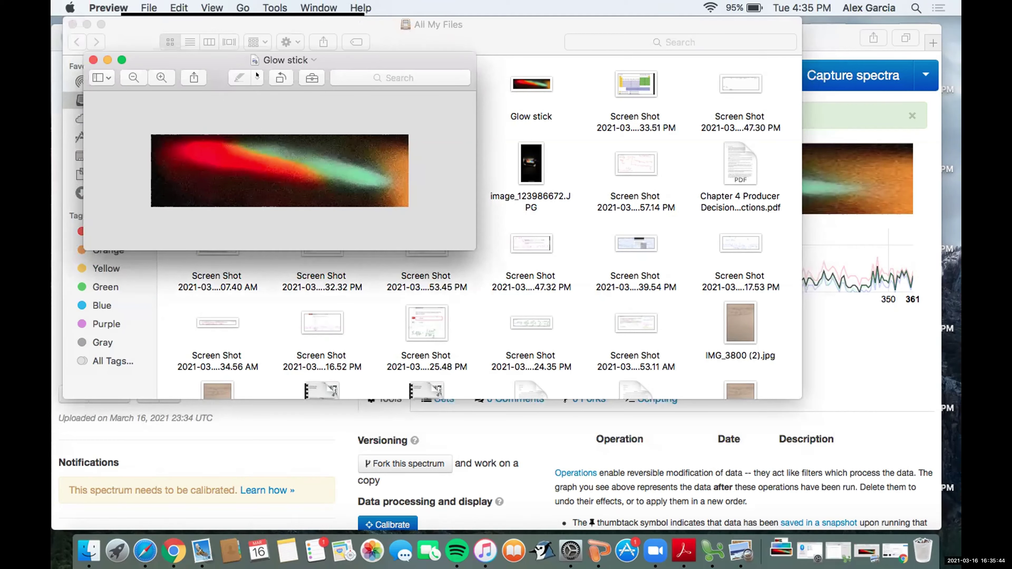
Rotate the Glow stick image by 180 degrees, save it, and close the image and file windows.
left_click(271, 73)
left_click(272, 74)
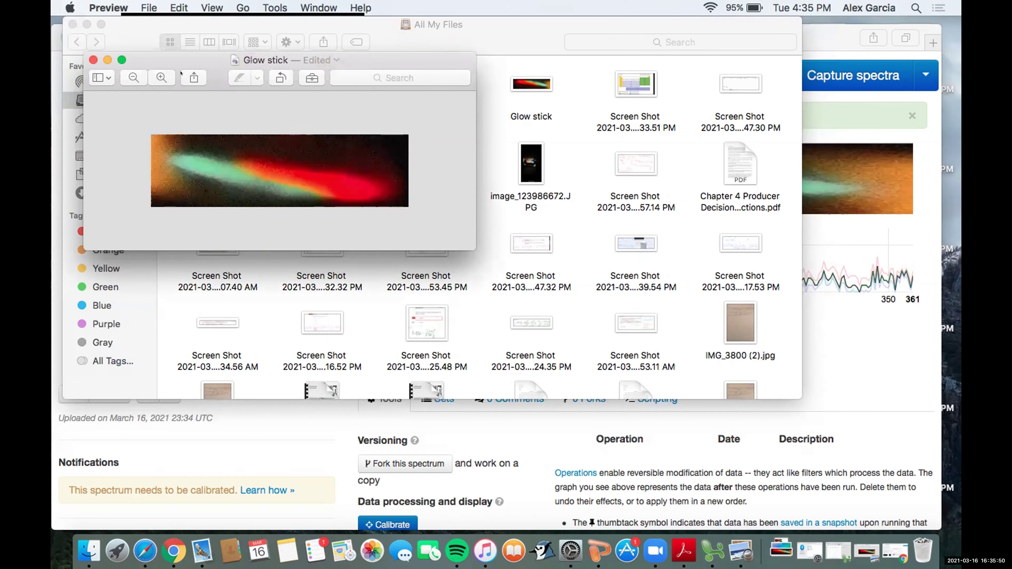
left_click(146, 8)
left_click(159, 100)
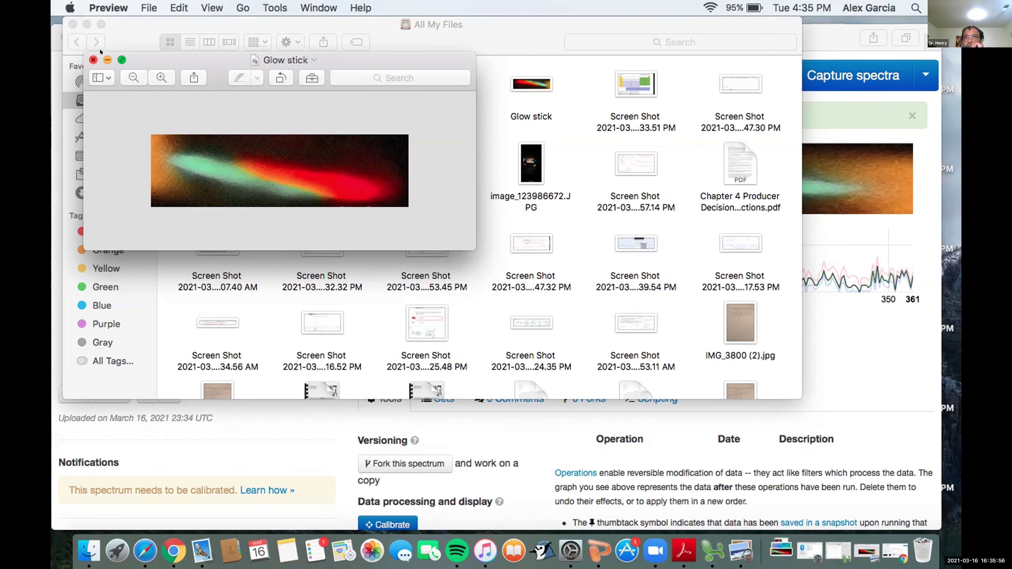
left_click(92, 59)
left_click(87, 24)
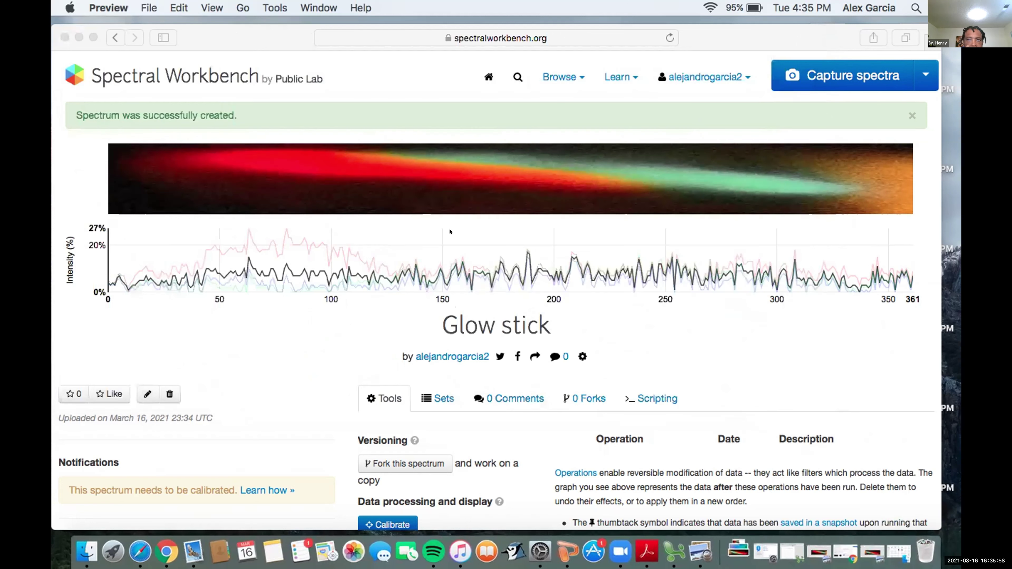
Return to Safari, dismiss the success notice, and open the page for uploading a spectrum image.
left_click(912, 63)
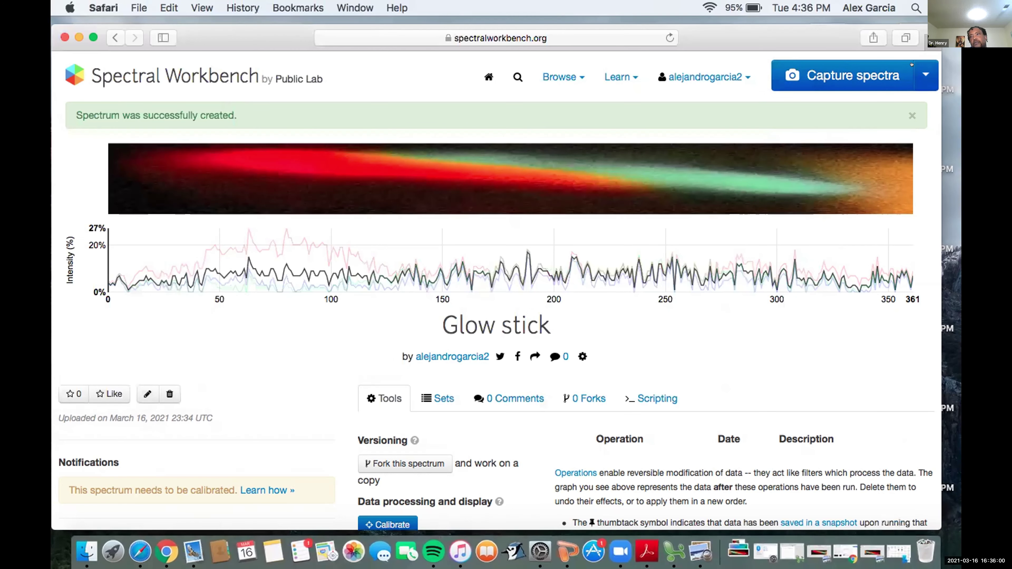
left_click(912, 116)
left_click(924, 74)
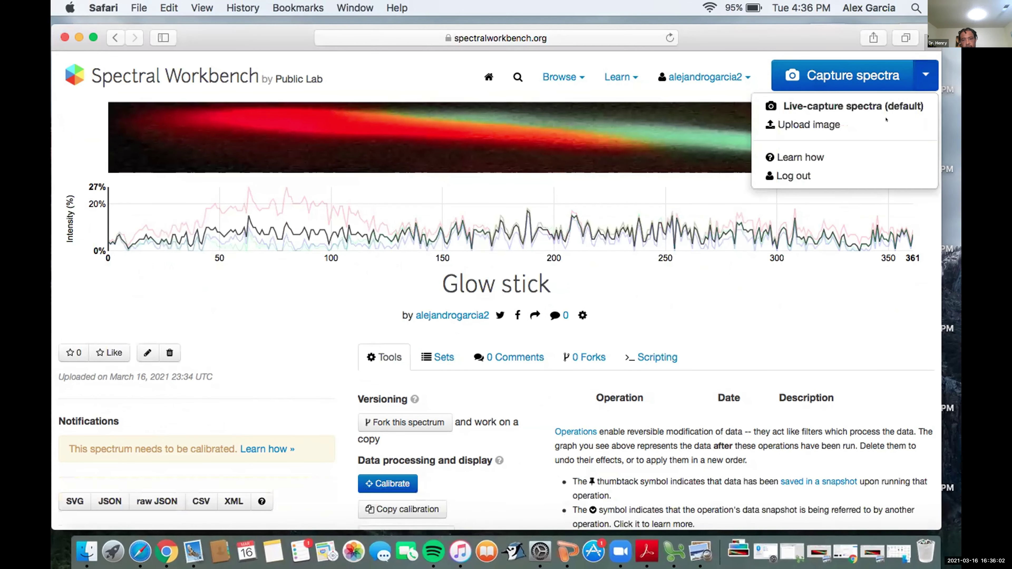
left_click(863, 120)
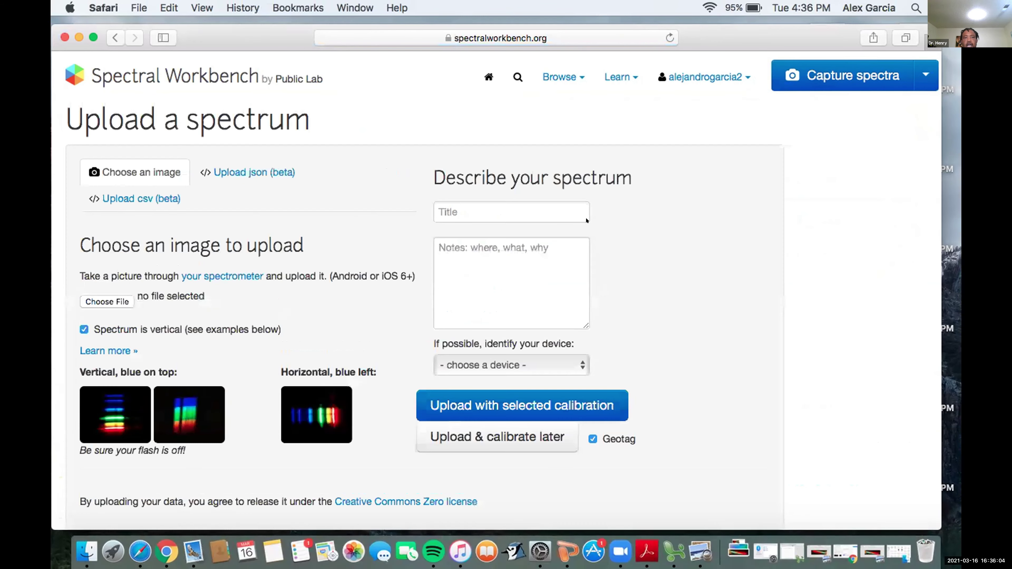
Start choosing the spectrum image file and filter the file list to items dated today.
right_click(689, 28)
left_click(452, 209)
left_click(107, 301)
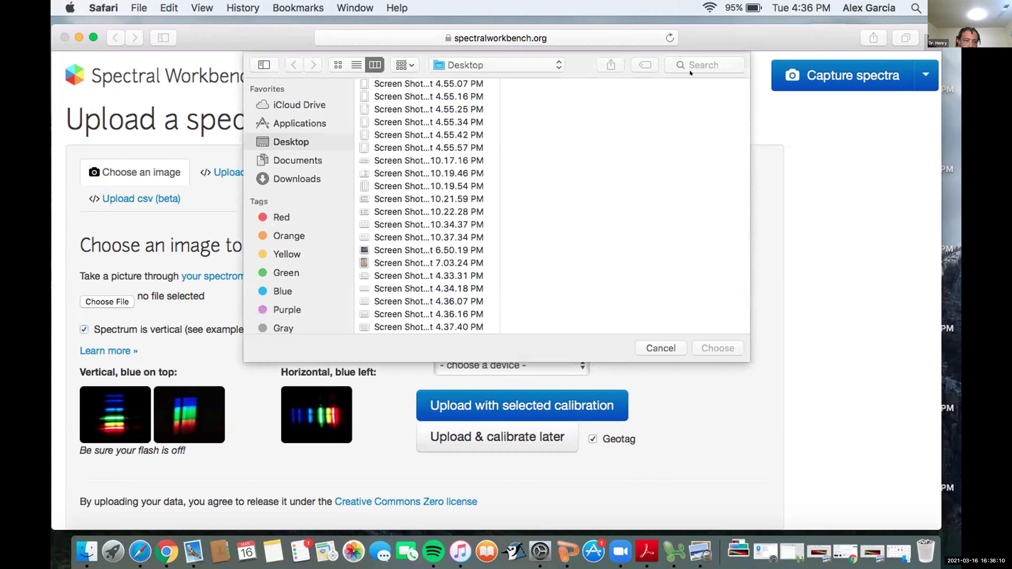
left_click(691, 60)
type("today")
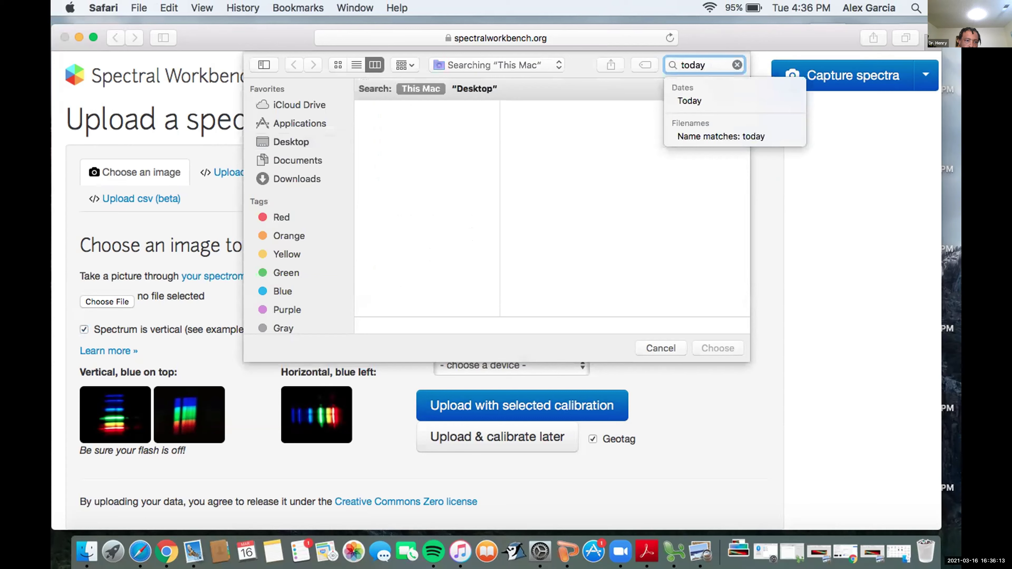
key("Down")
key("Return")
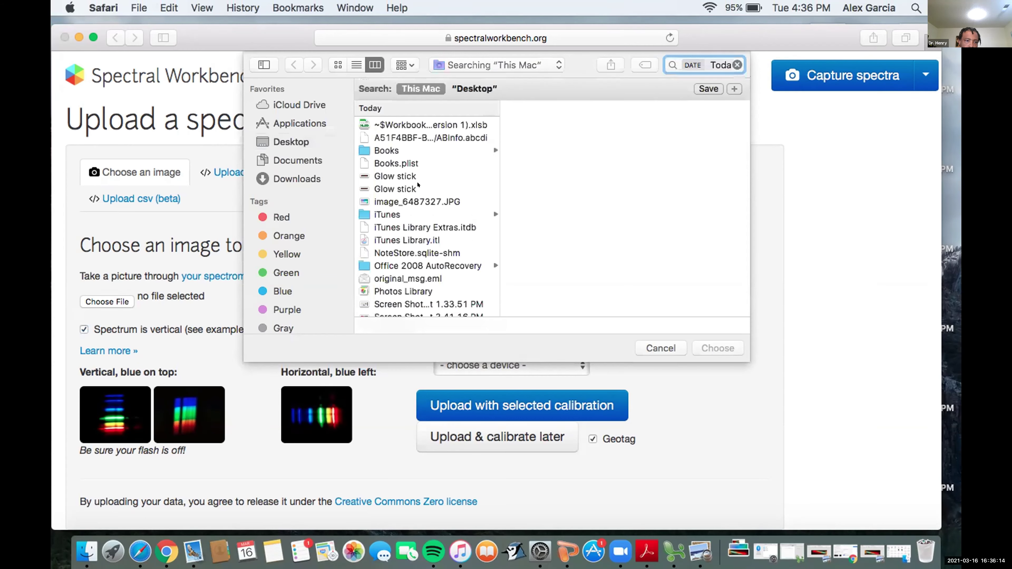
Compare the two Glow stick files and choose the rotated JPEG from Downloads as the spectrum image.
scroll(383, 188, "down", 5)
scroll(390, 186, "up", 5)
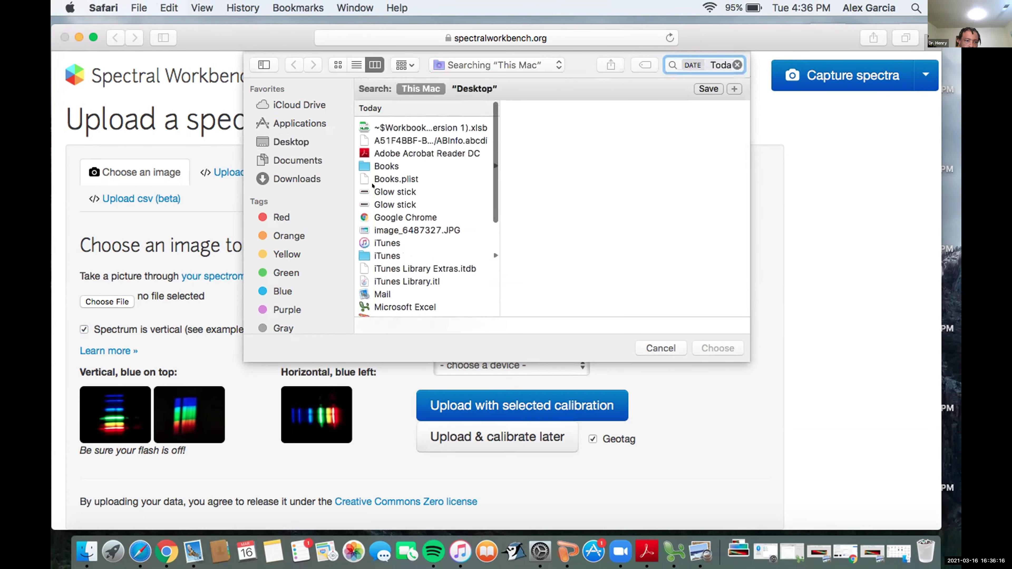
left_click(394, 188)
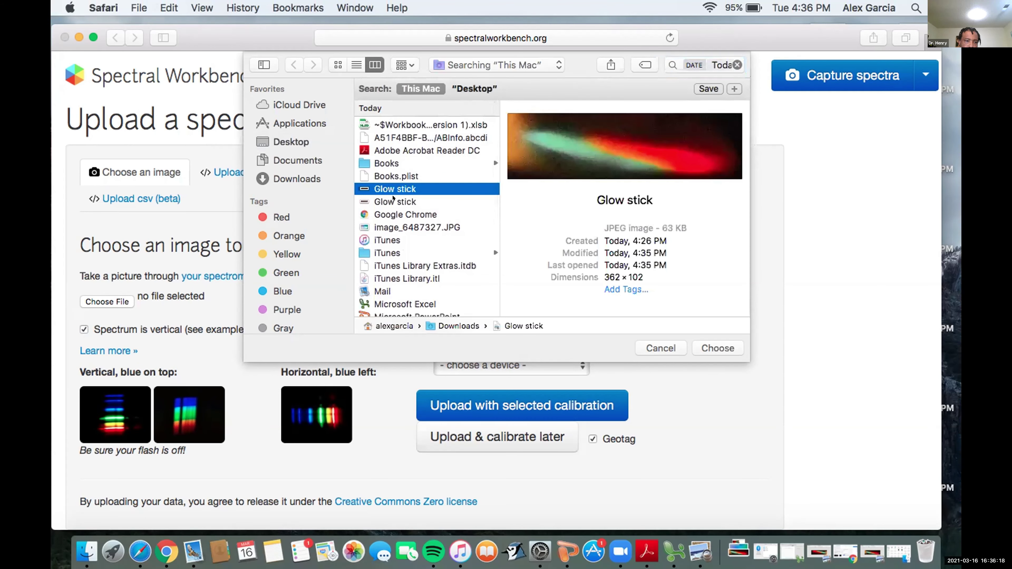
left_click(393, 197)
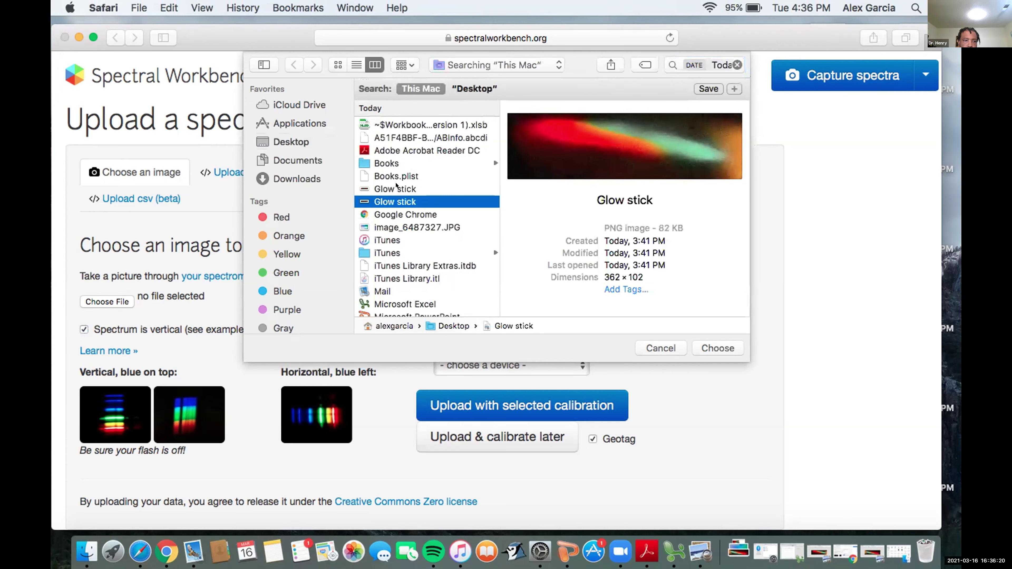
left_click(396, 187)
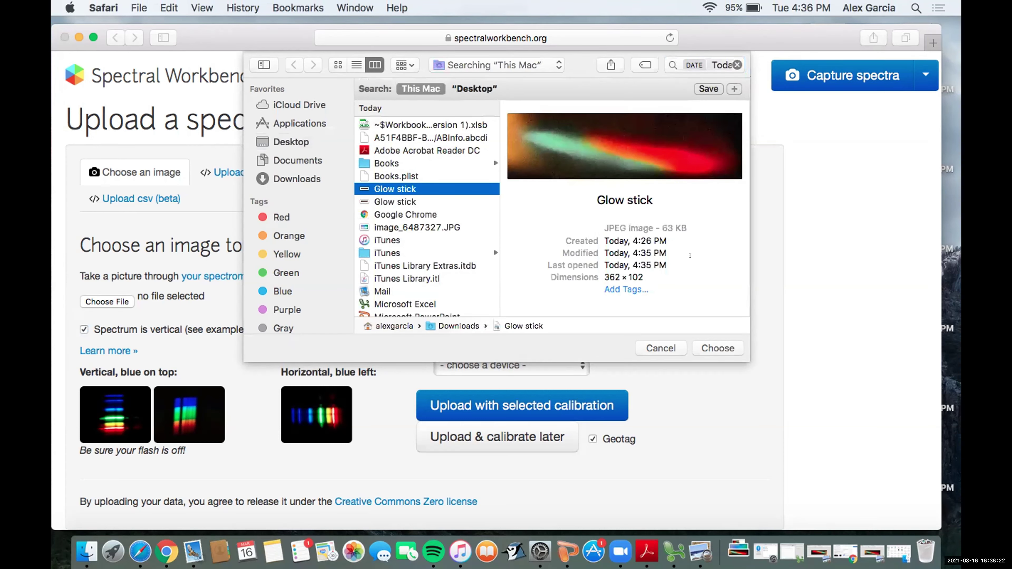
left_click(714, 343)
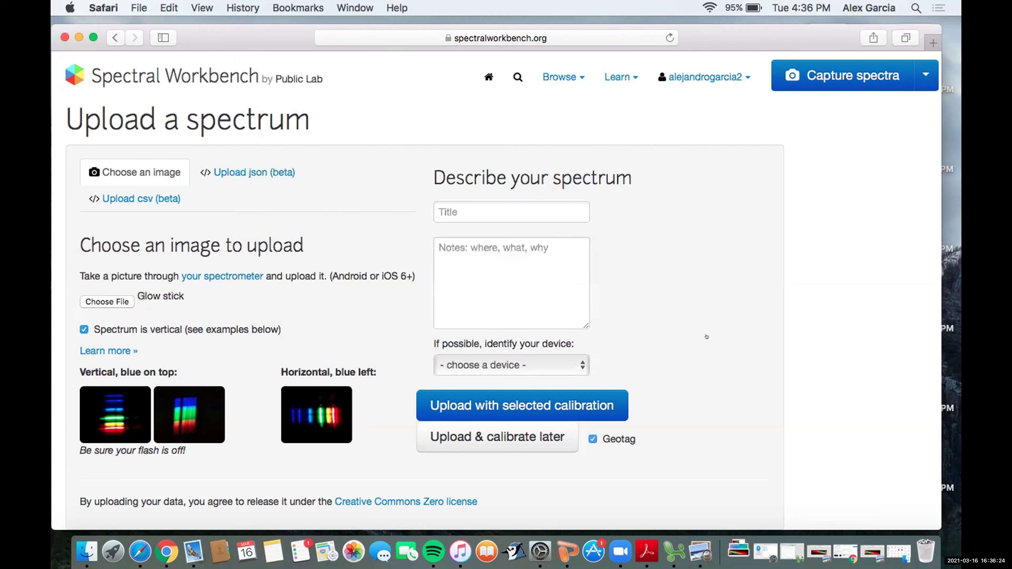
Title the spectrum Glow Stick, upload it with the selected calibration, and allow the site to use the current location.
left_click(473, 200)
type("Glo")
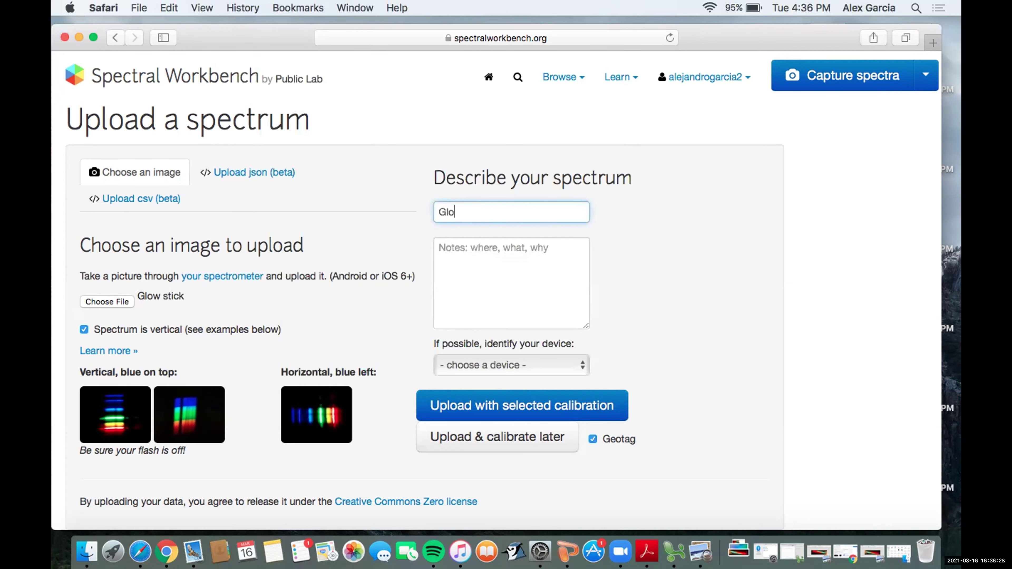
type("w Stick")
left_click(486, 403)
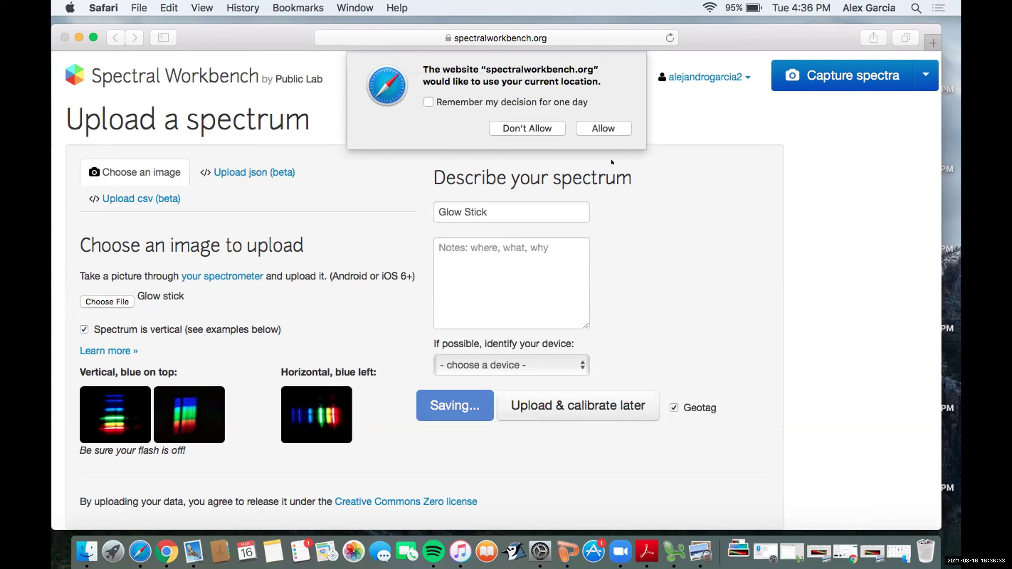
left_click(602, 128)
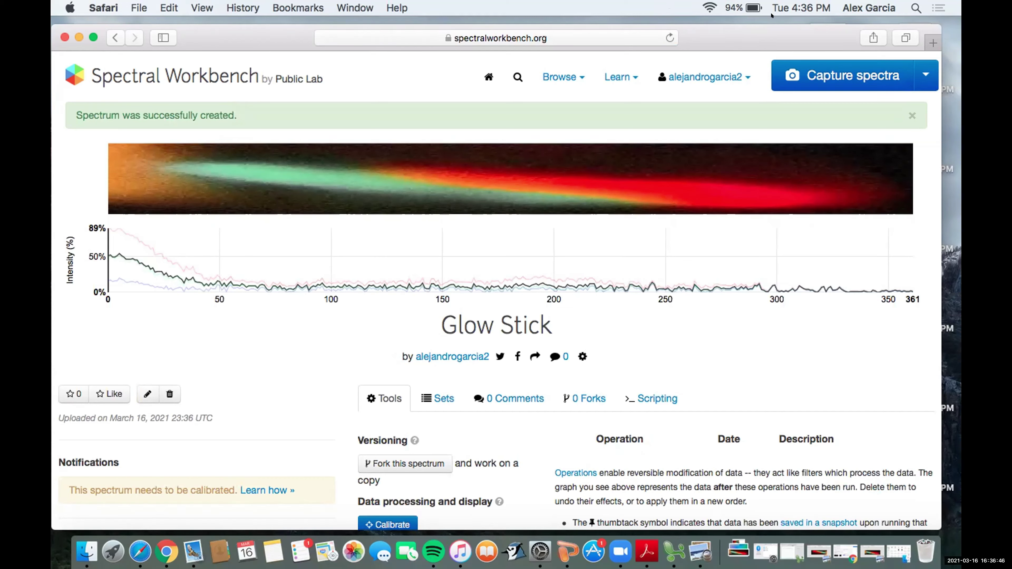
Calibrate the Glow Stick spectrum by moving the G2 reference line to 85.24 and apply the wavelength calibration.
mouse_move(579, 283)
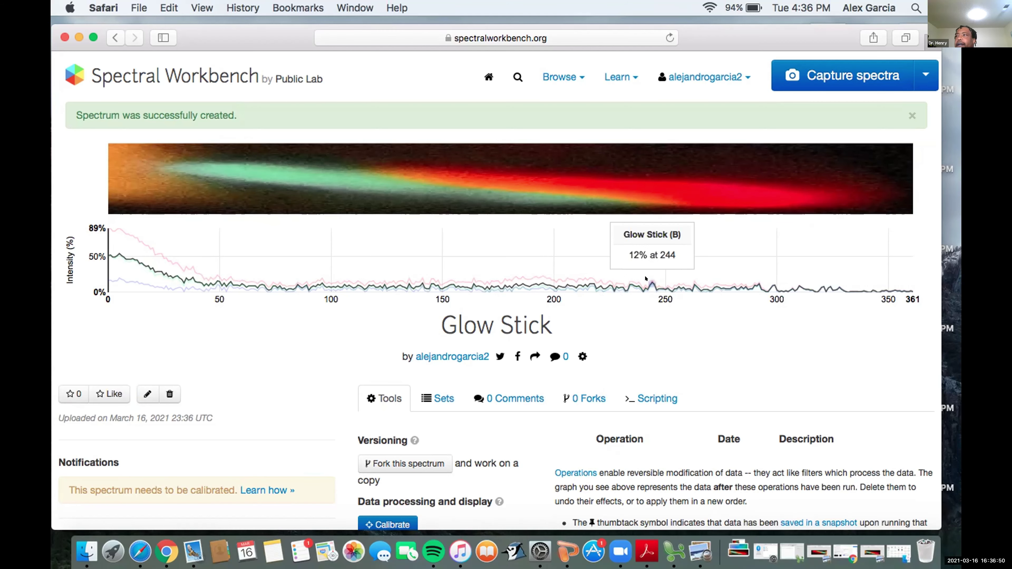
scroll(508, 416, "down", 5)
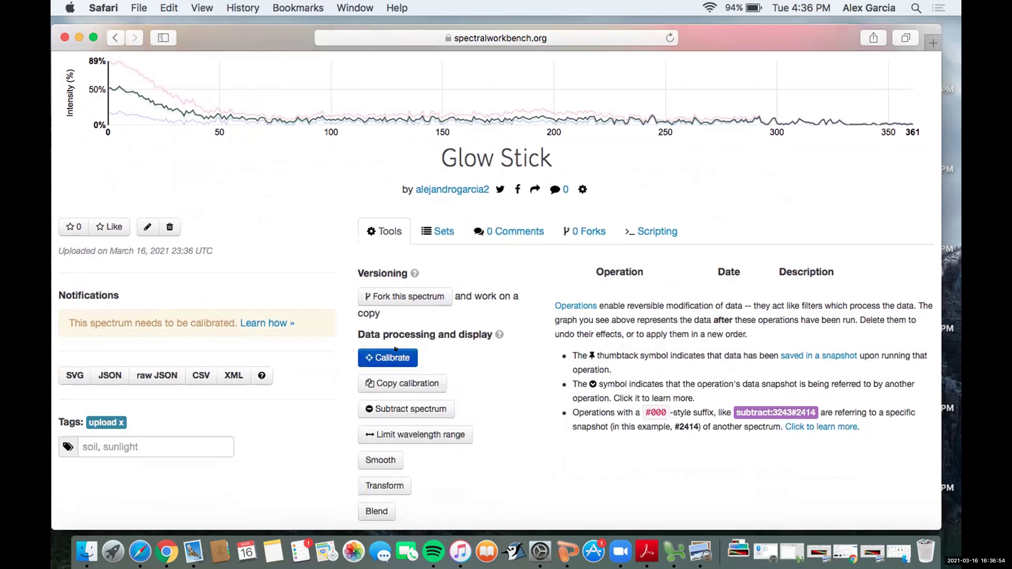
left_click(396, 351)
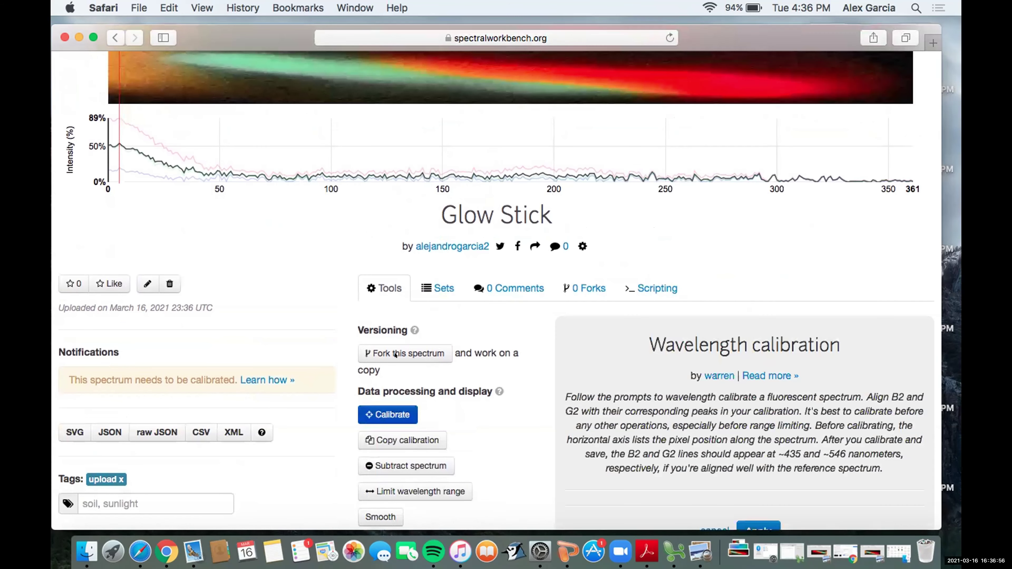
scroll(490, 382, "down", 4)
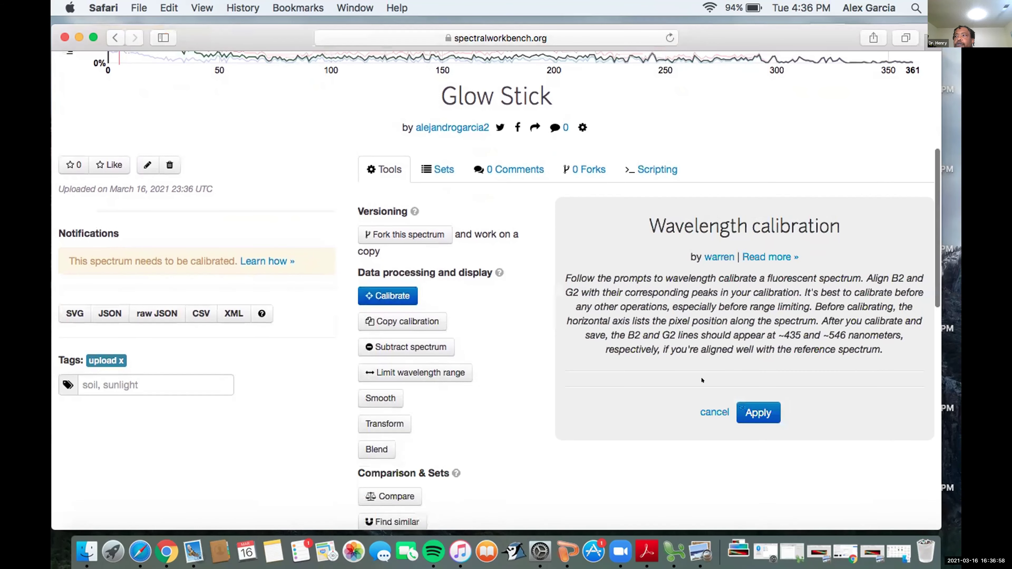
scroll(565, 323, "up", 8)
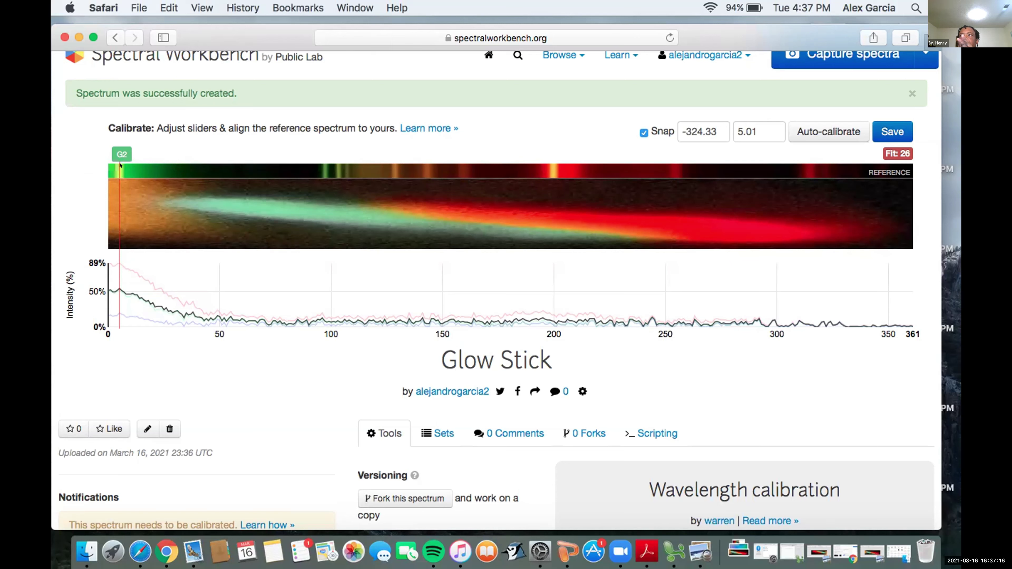
left_click_drag(112, 151, 271, 162)
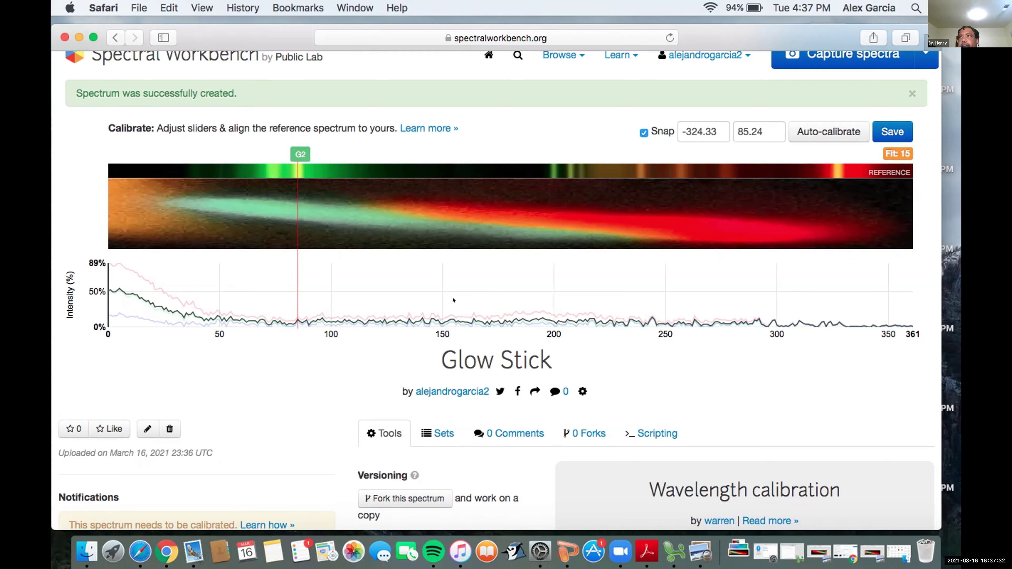
scroll(454, 303, "down", 6)
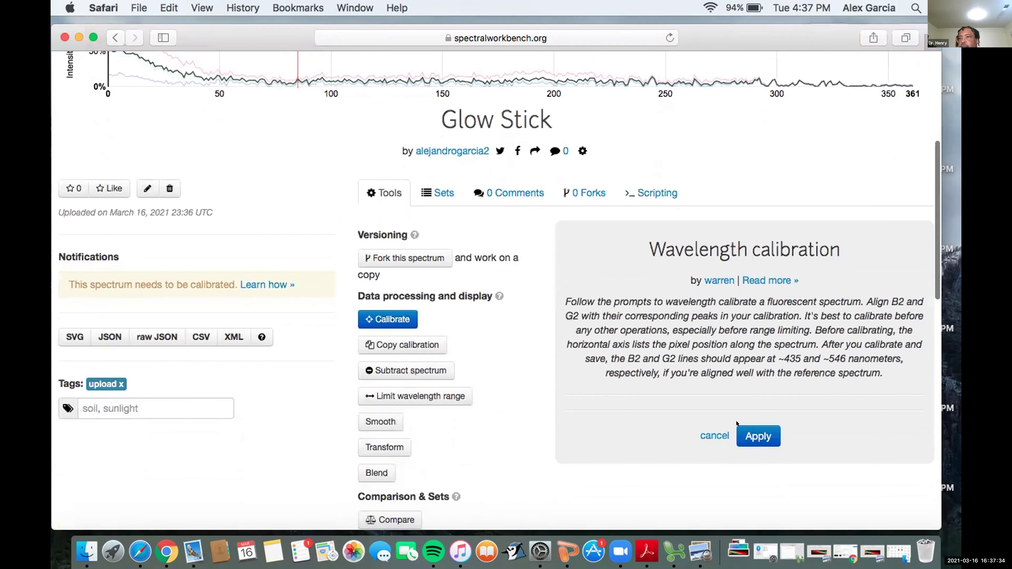
left_click(749, 426)
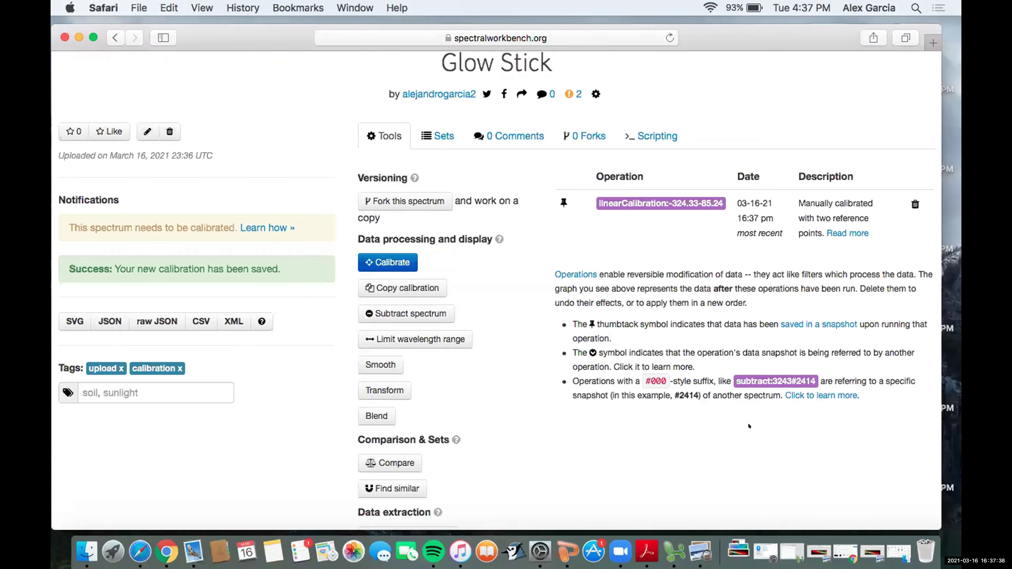
Start limiting the Glow Stick spectrum's wavelength range and set the start wavelength to 455.
scroll(690, 289, "up", 7)
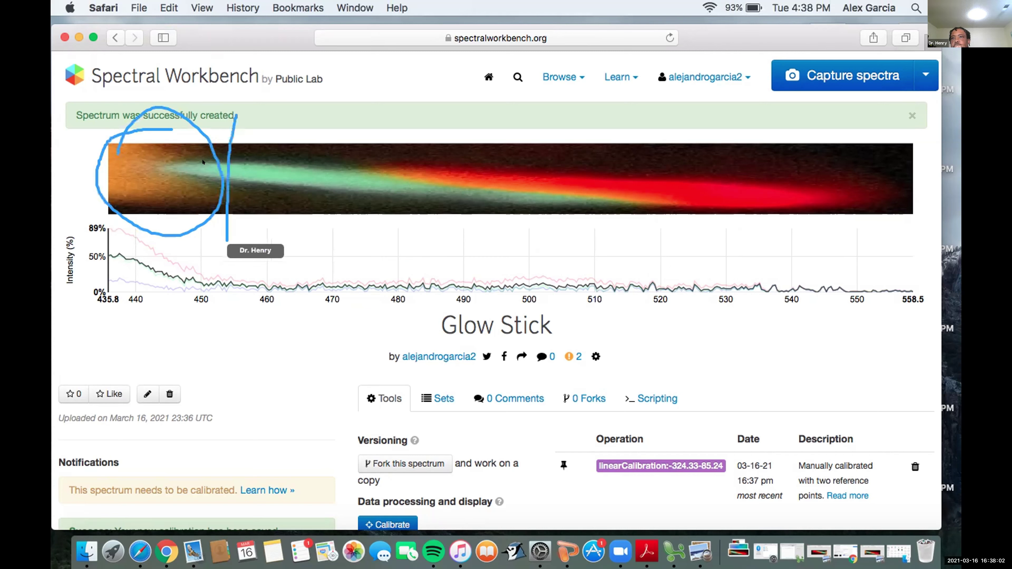
mouse_move(225, 275)
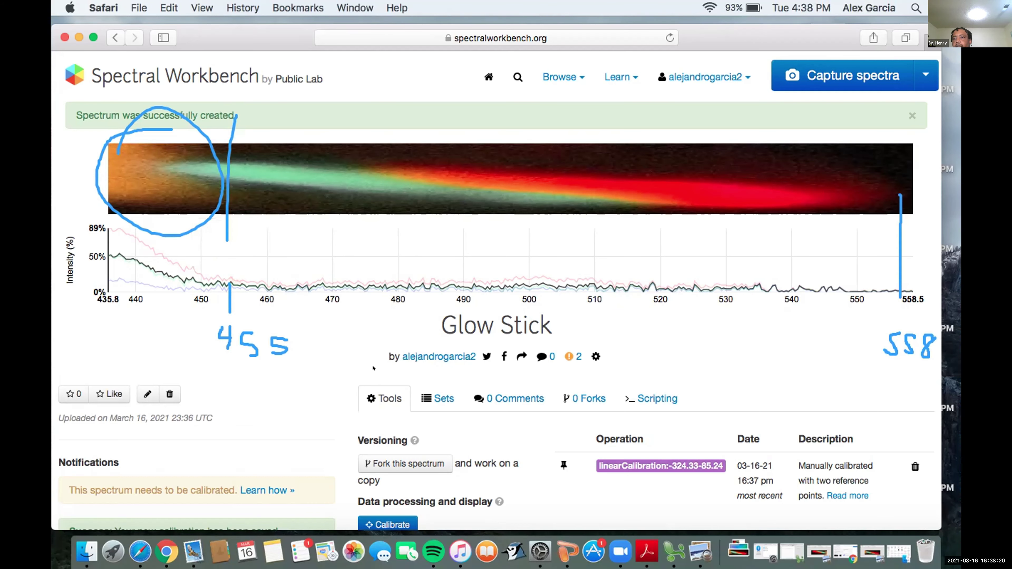
scroll(373, 368, "down", 5)
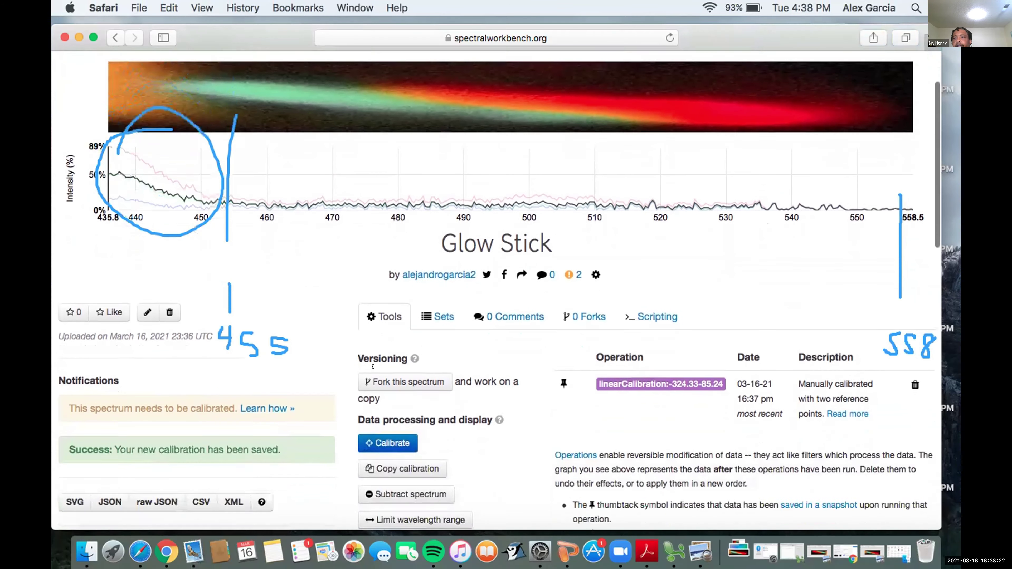
scroll(373, 367, "down", 3)
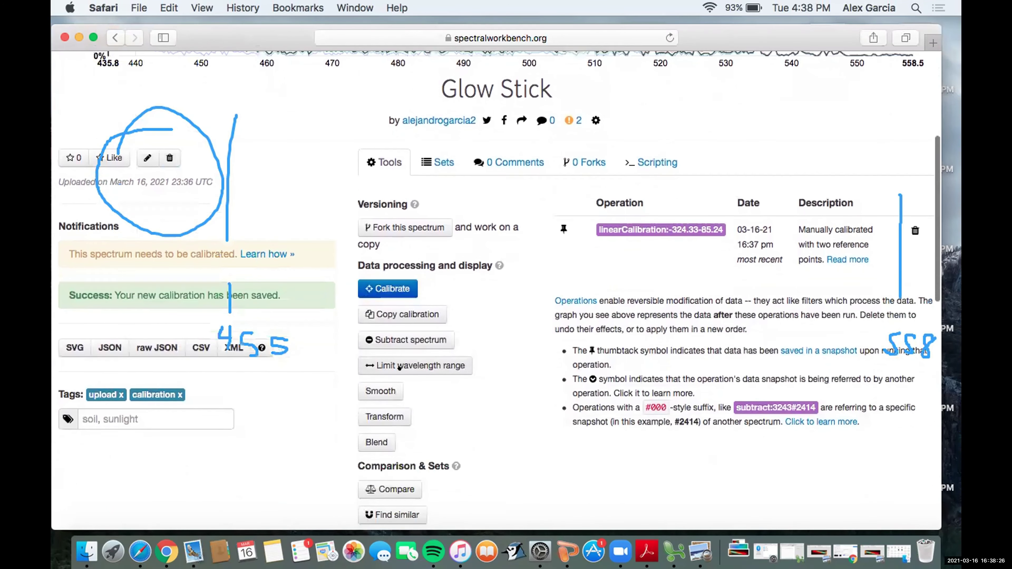
left_click(400, 360)
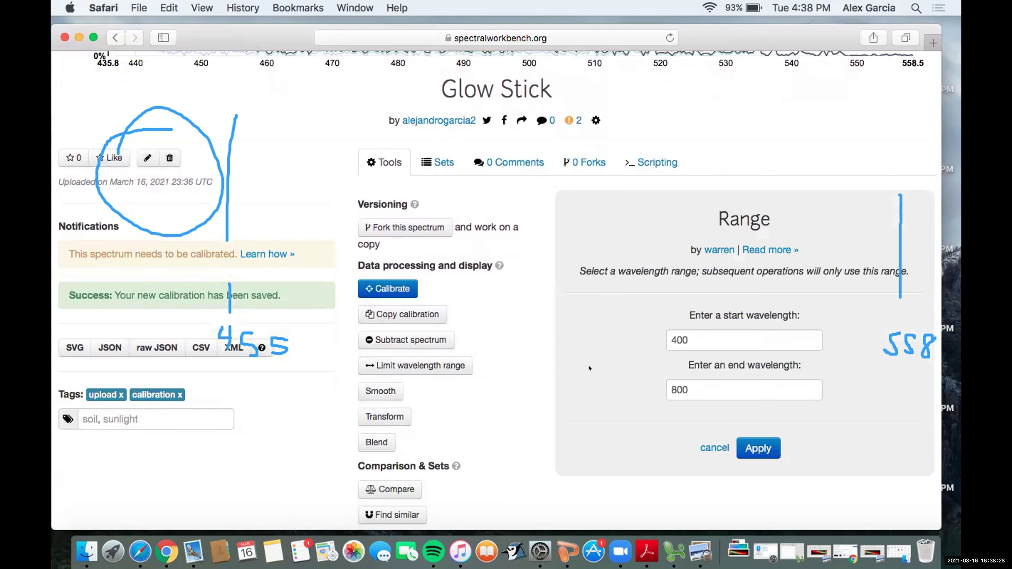
left_click(688, 339)
key("BackSpace")
key("BackSpace")
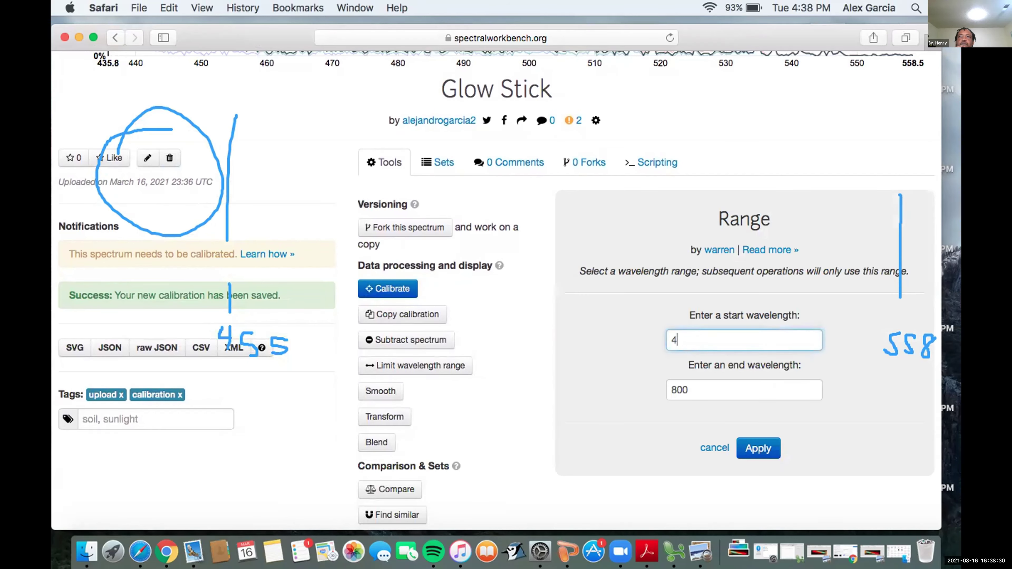
type("55")
Set the end wavelength to 558 and apply the range limit to the Glow Stick spectrum.
left_click(727, 381)
key("BackSpace")
key("BackSpace")
key("BackSpace")
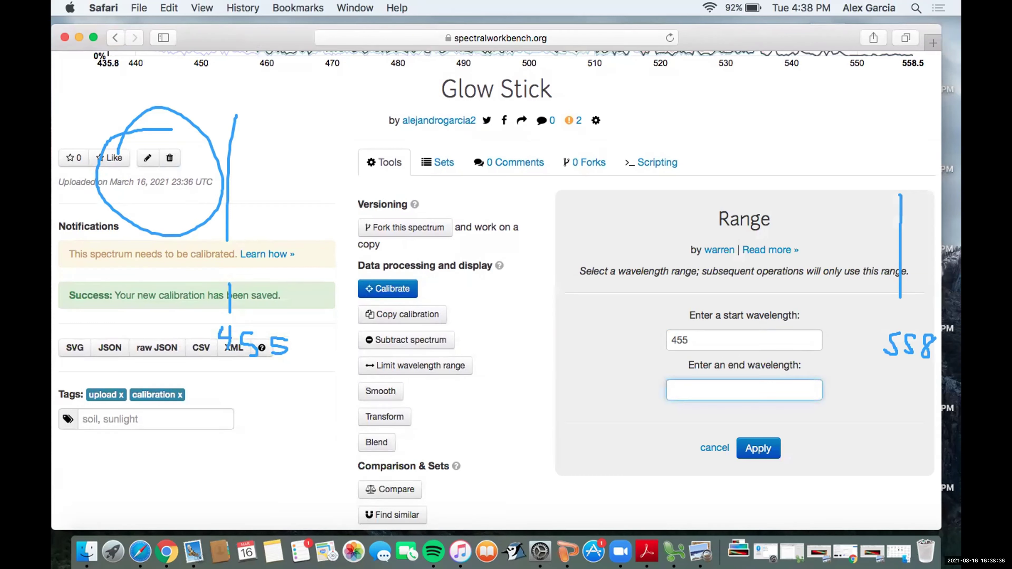
type("558")
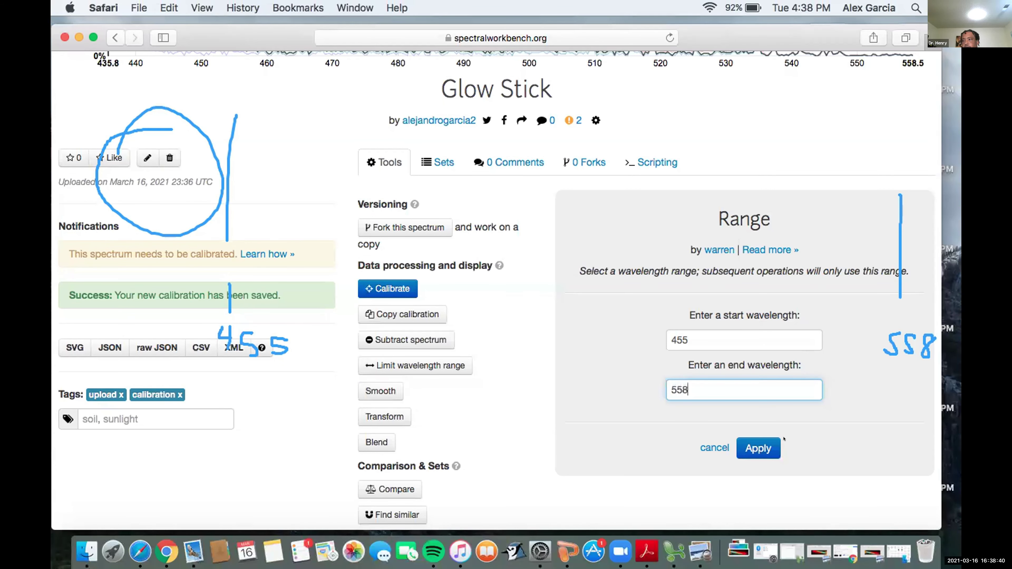
left_click(770, 447)
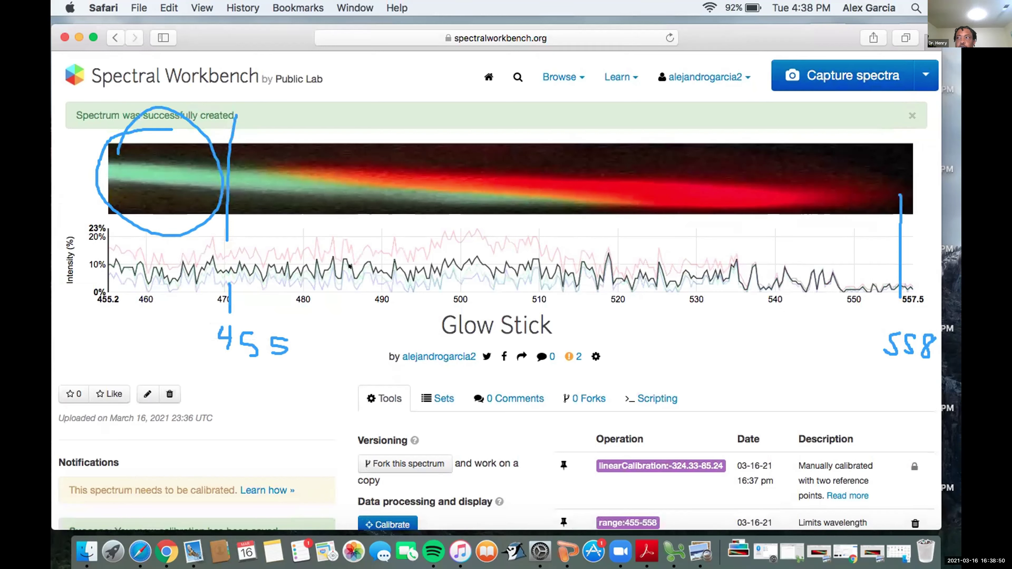
Examine the trimmed Glow Stick spectrum and its intensity graph to judge where each color band starts and ends.
mouse_move(358, 267)
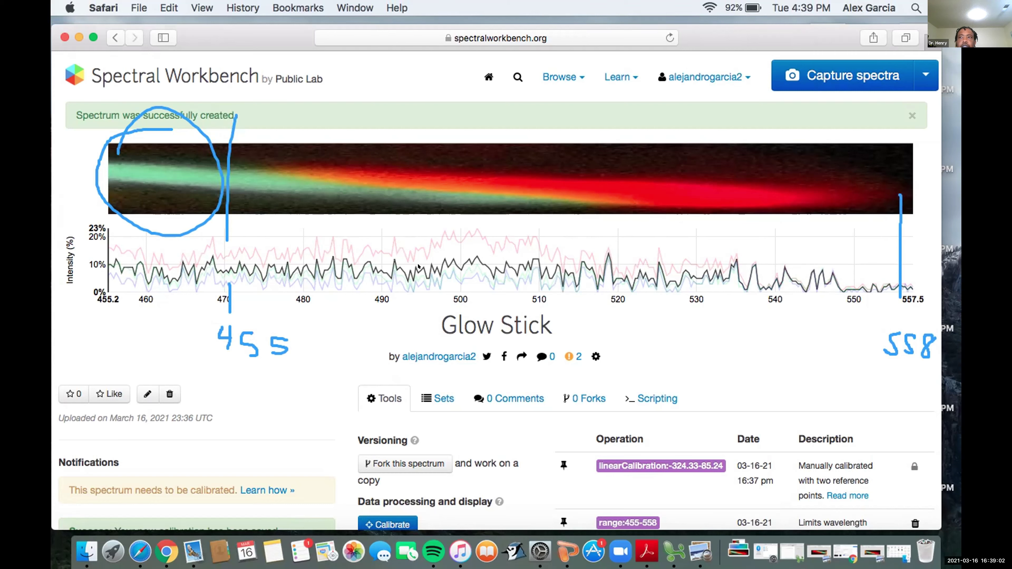
mouse_move(418, 265)
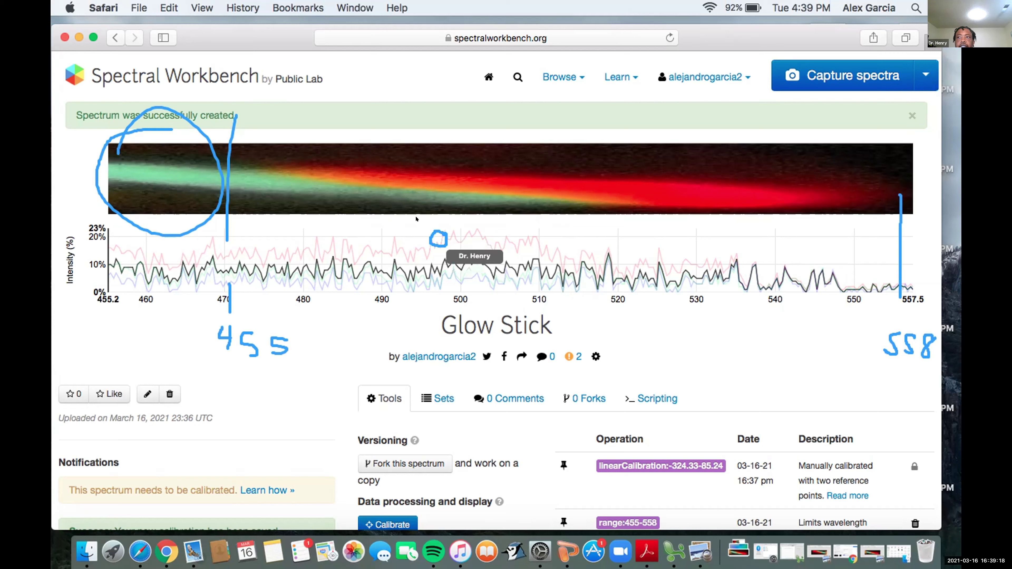
mouse_move(440, 231)
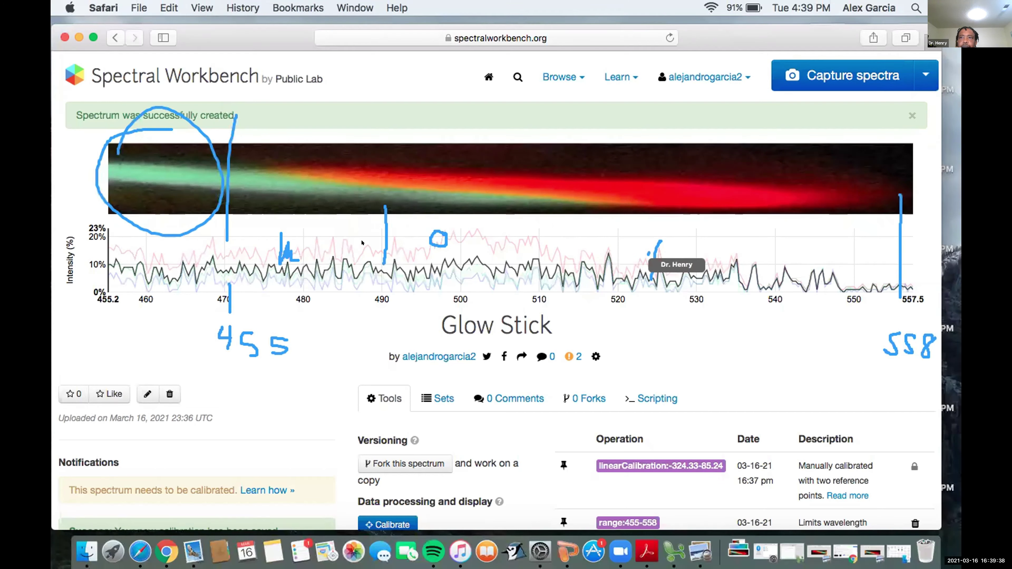
mouse_move(393, 242)
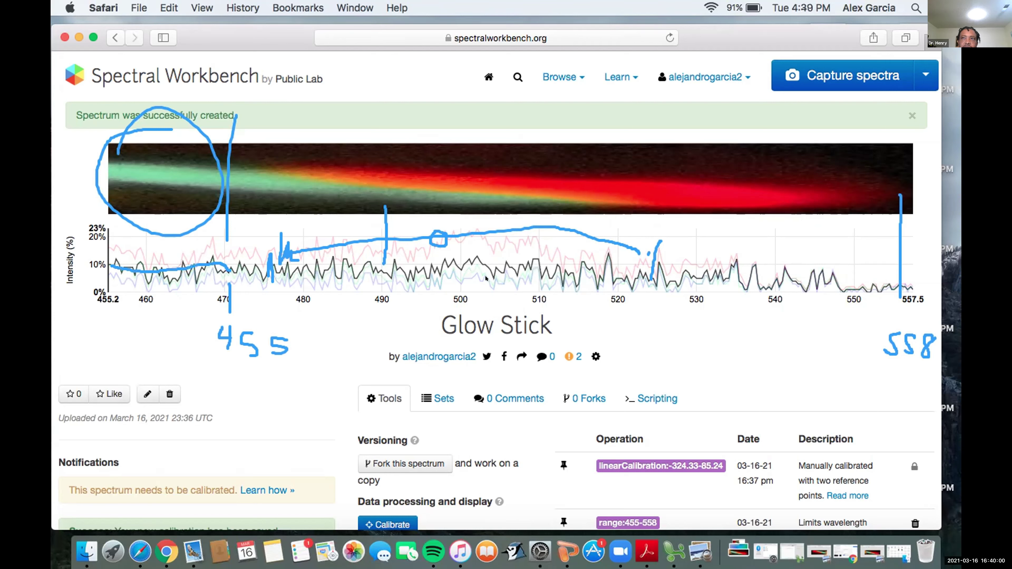
mouse_move(474, 276)
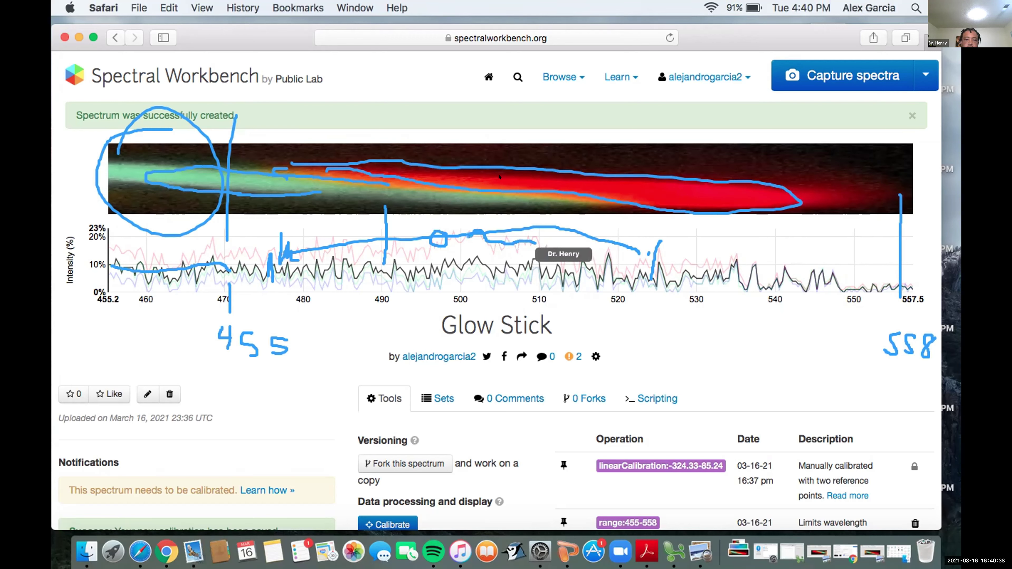
mouse_move(452, 234)
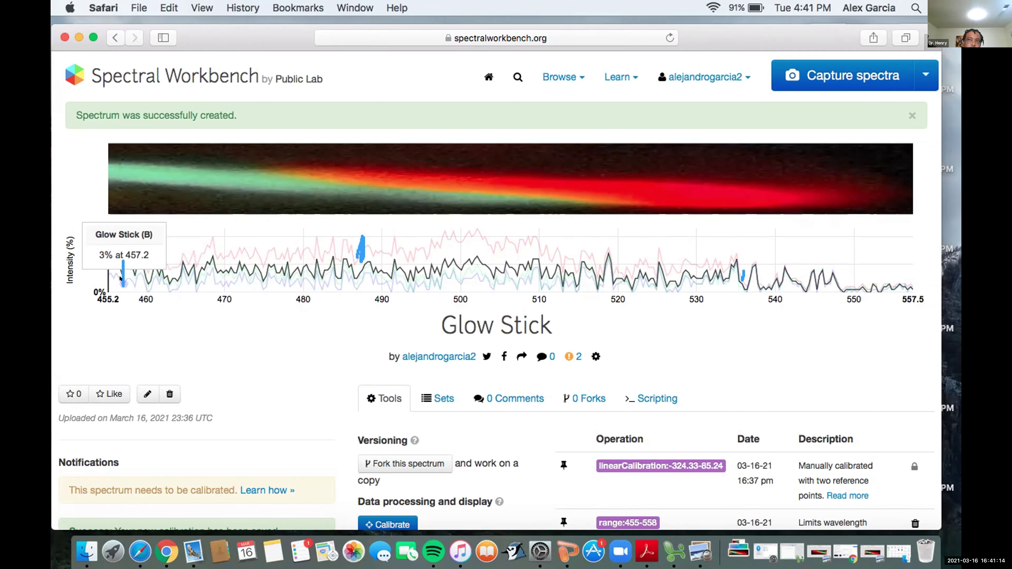
key("XF86AudioRaiseVolume")
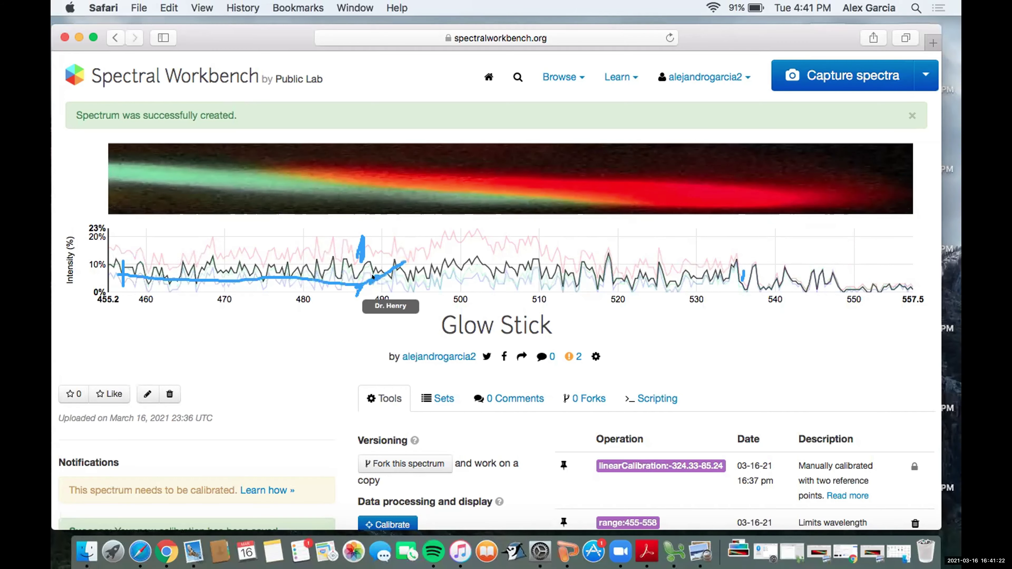
mouse_move(380, 276)
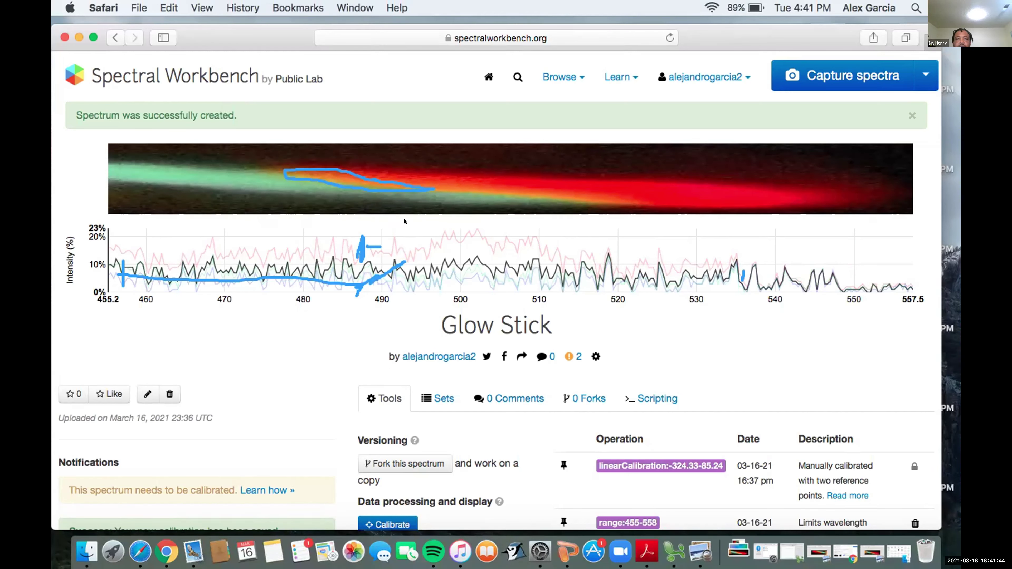
key("XF86AudioRaiseVolume")
key("XF86AudioRaiseVolume")
key("XF86AudioRaiseVolume")
mouse_move(519, 257)
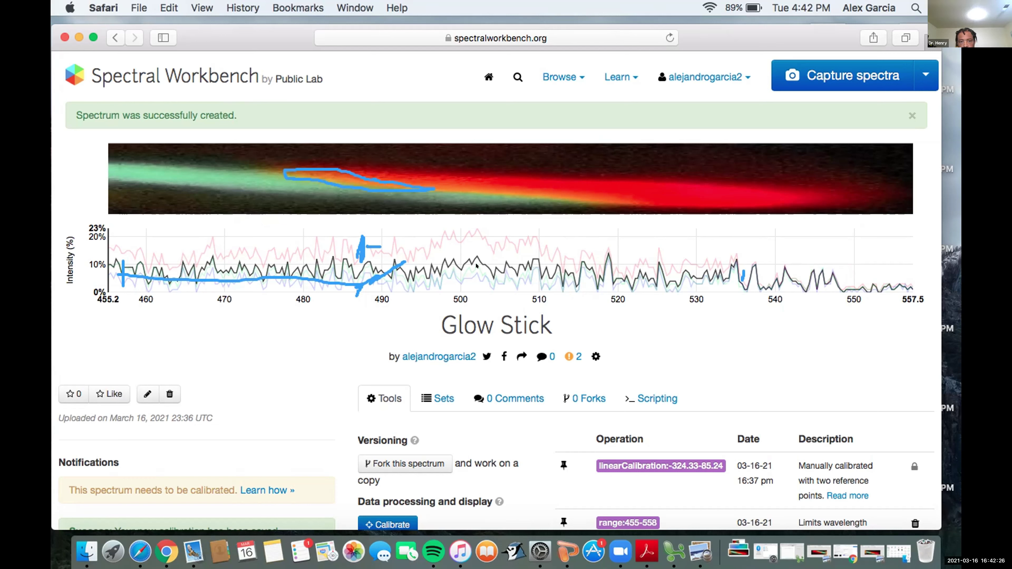
Switch to the Excel workbook and enter Glow stick in A3 as the first light source.
left_click(784, 552)
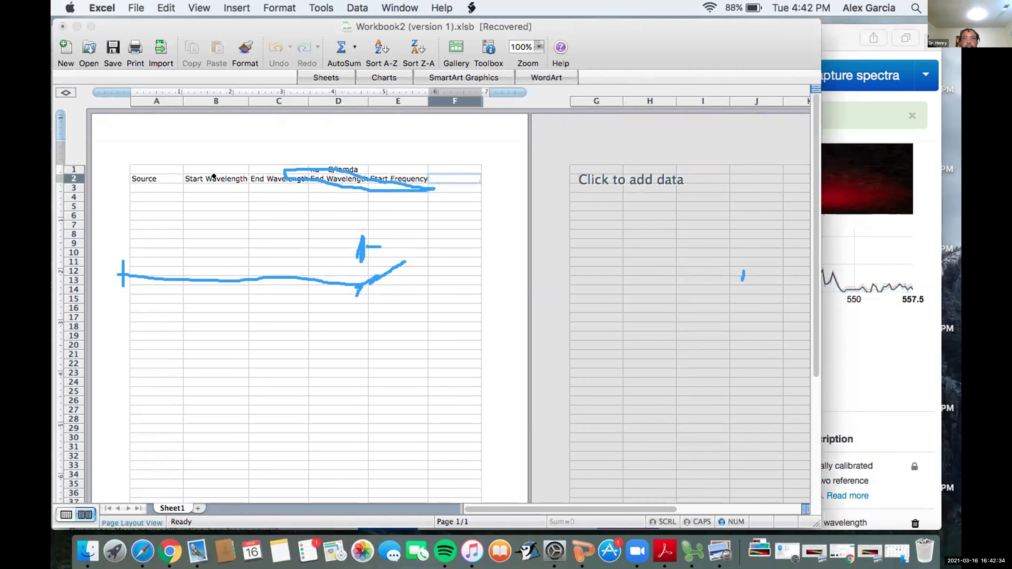
left_click(156, 184)
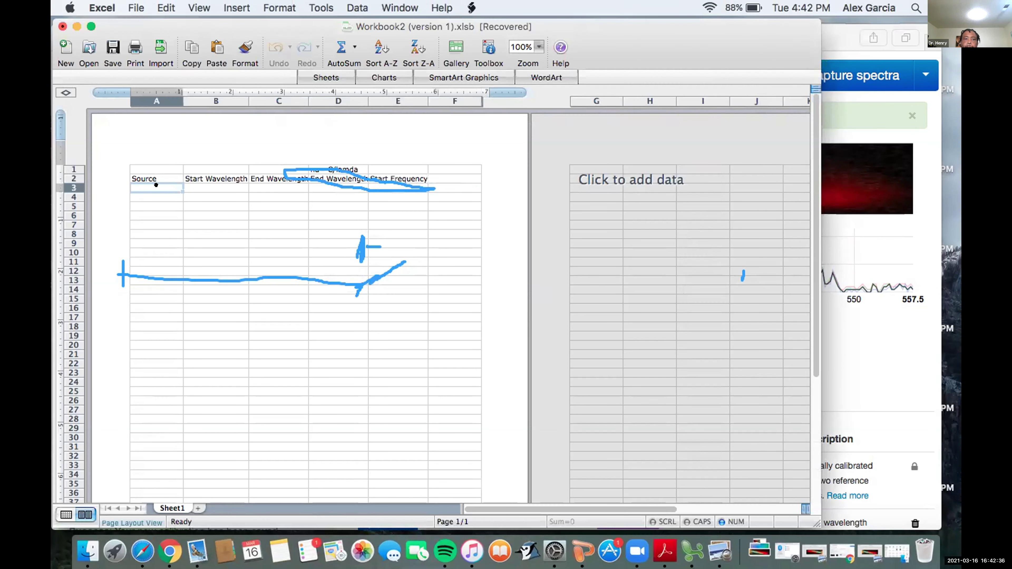
double_click(156, 185)
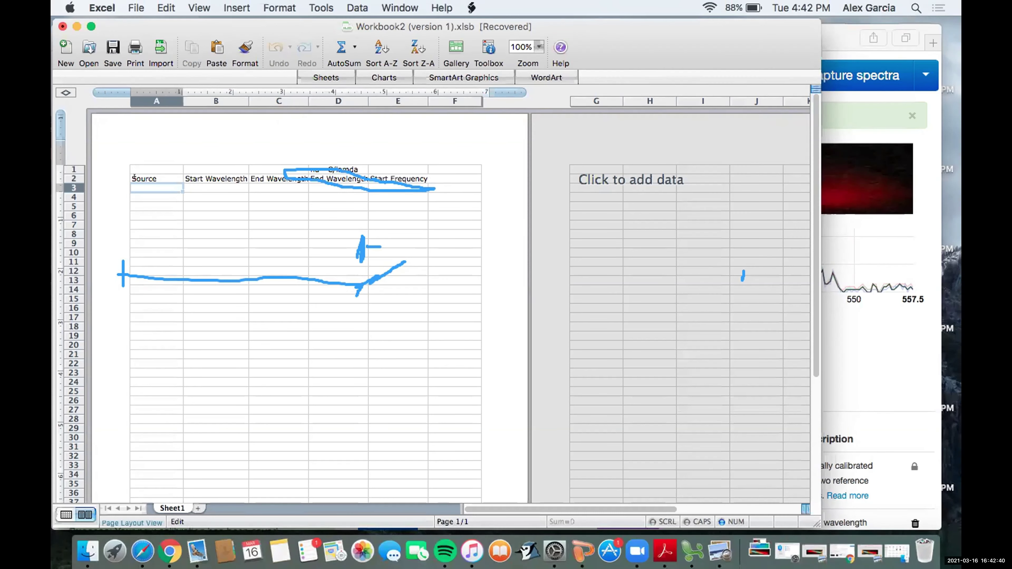
type("Glow stick")
left_click(193, 185)
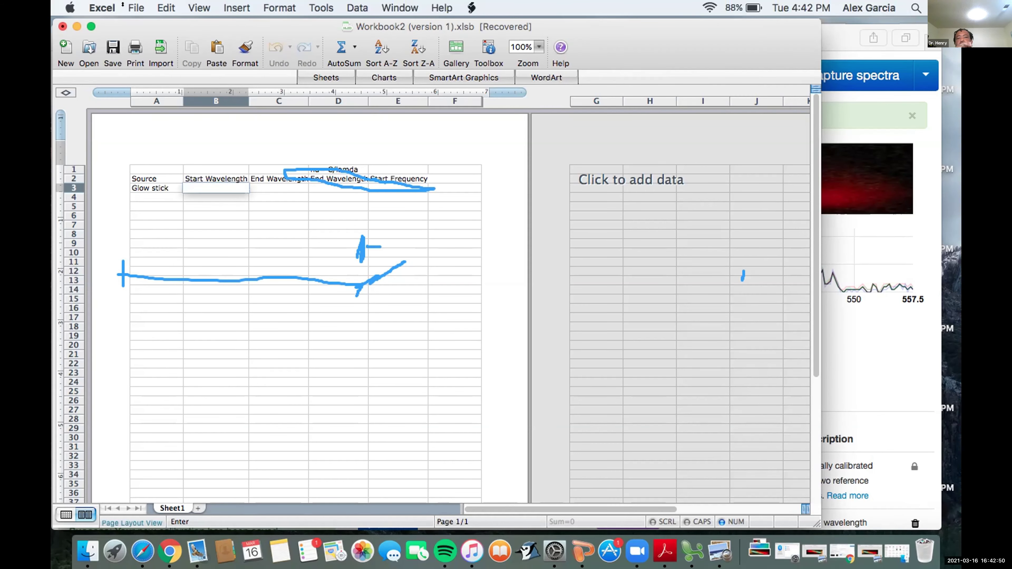
Read the first band's limits from the Spectral Workbench graph and enter 457 in B3 and 490 in C3 of the Excel sheet.
left_click(77, 26)
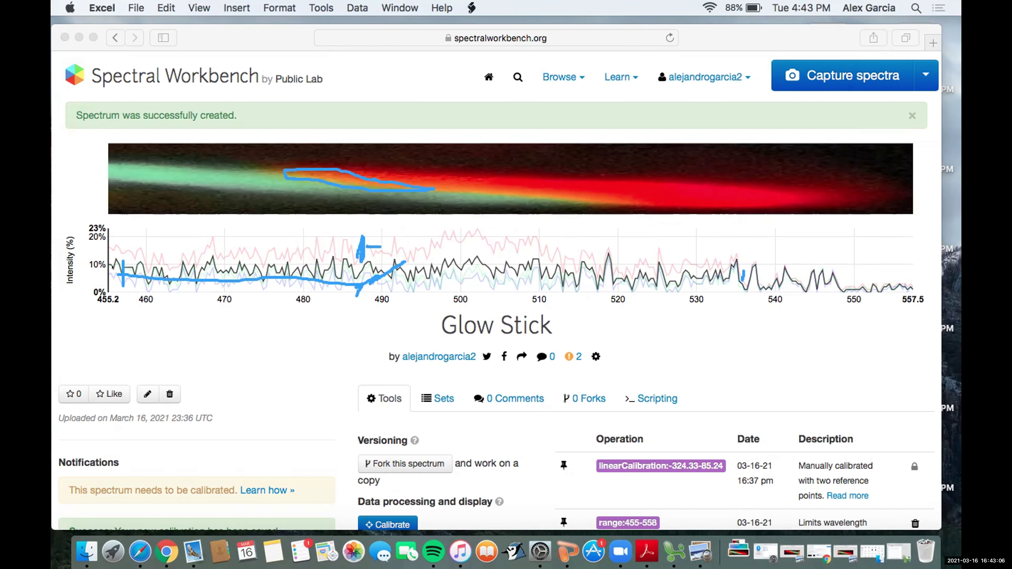
left_click(121, 265)
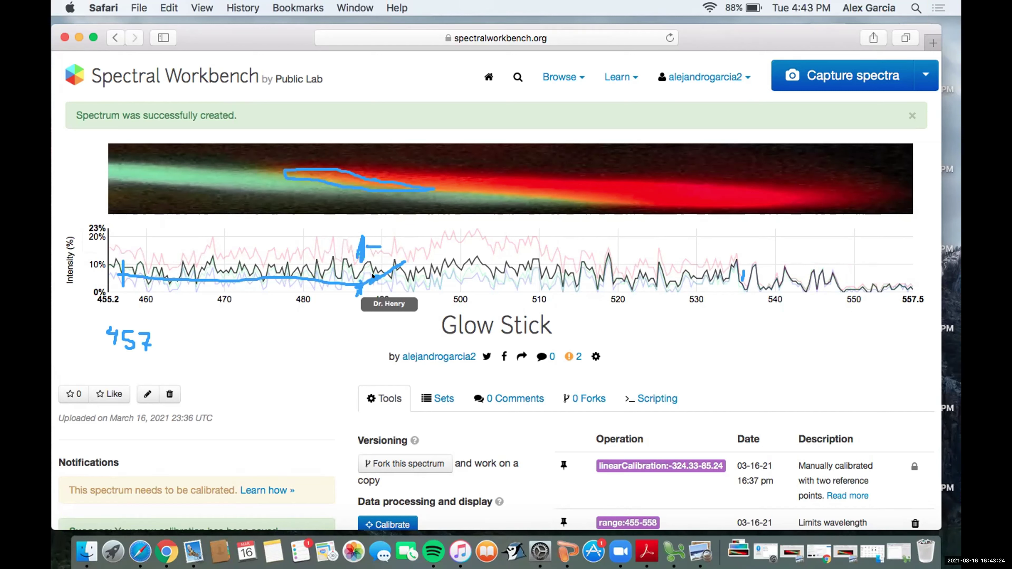
mouse_move(371, 253)
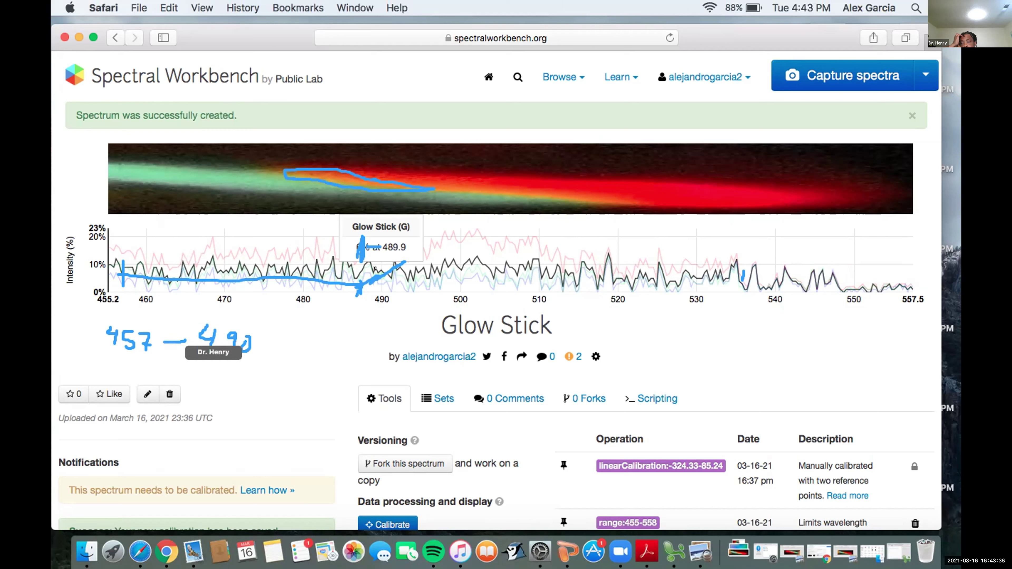
left_click(77, 37)
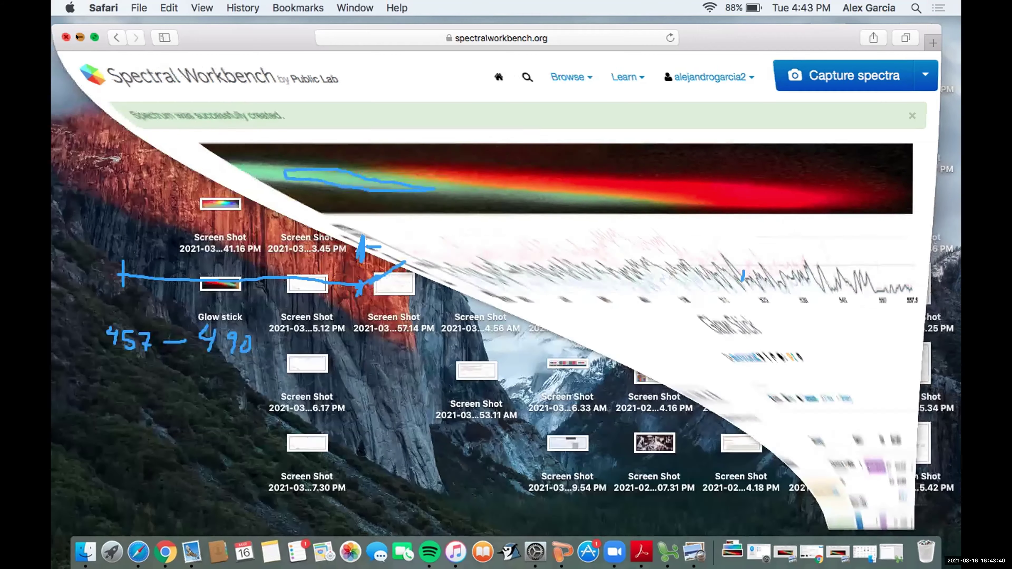
left_click(875, 552)
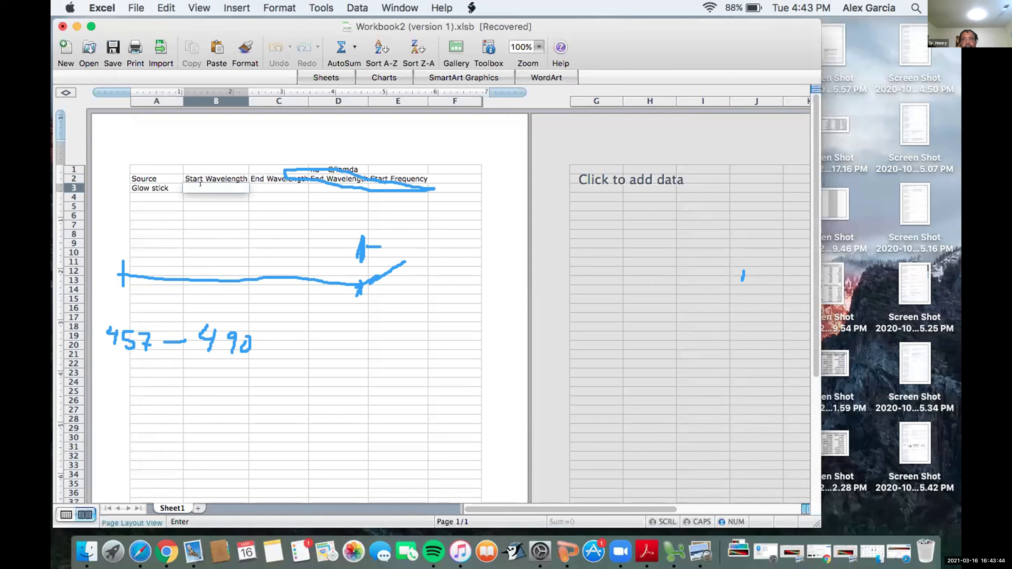
type("457")
left_click(294, 187)
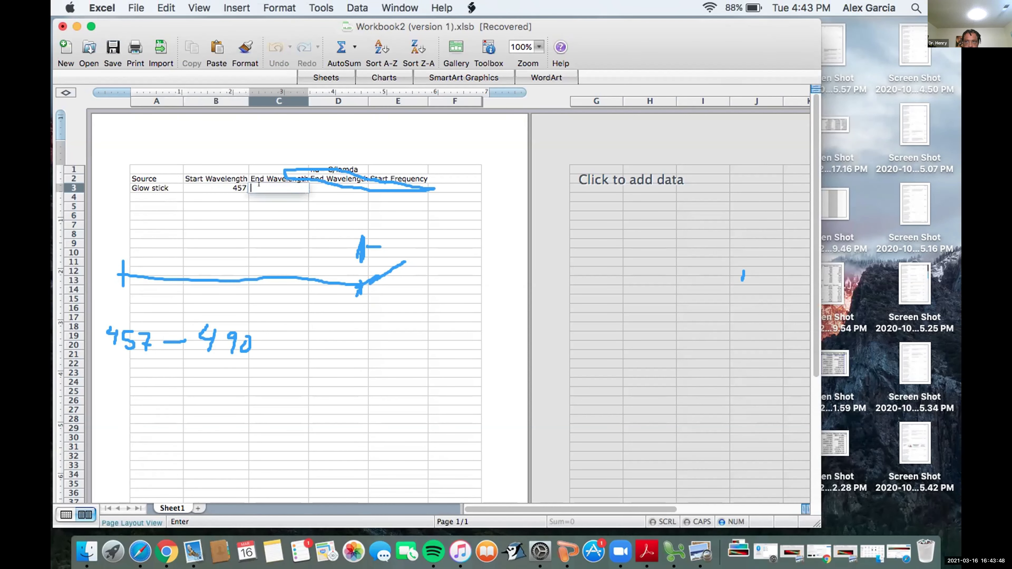
type("490")
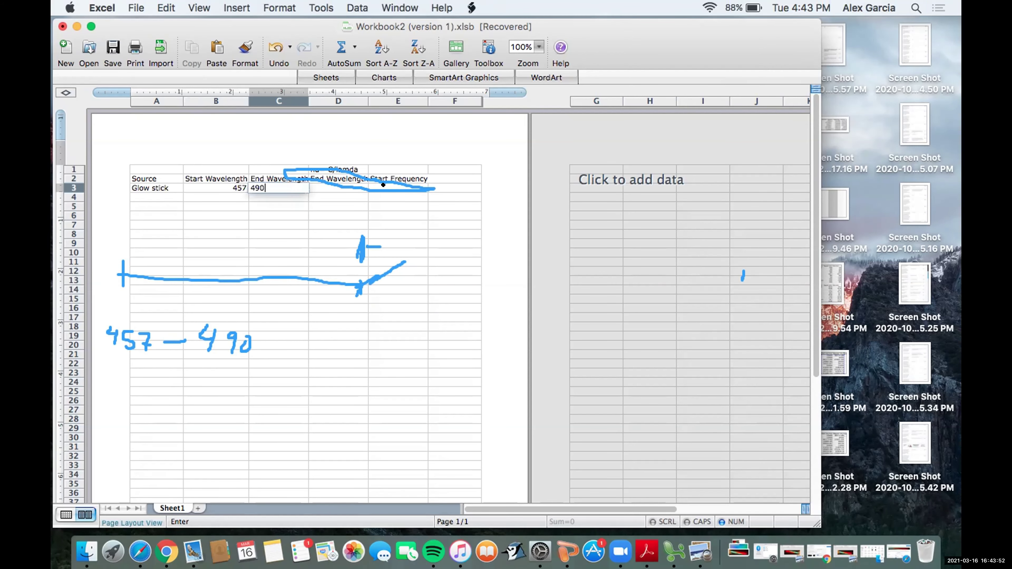
Switch to Spectral Workbench, check the color of the Glow Stick spectrum's first band, and return to the Excel workbook.
left_click(899, 552)
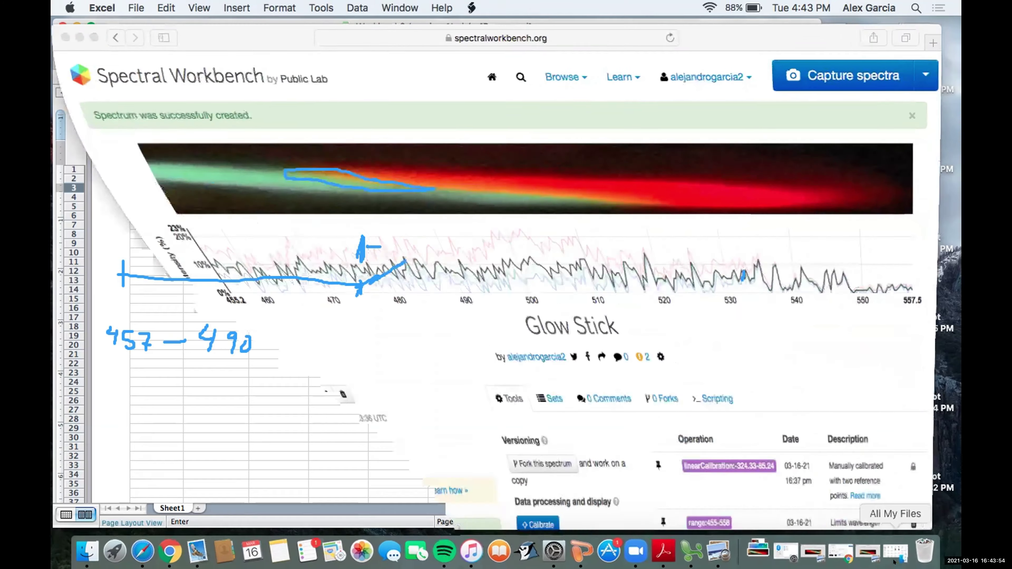
mouse_move(395, 286)
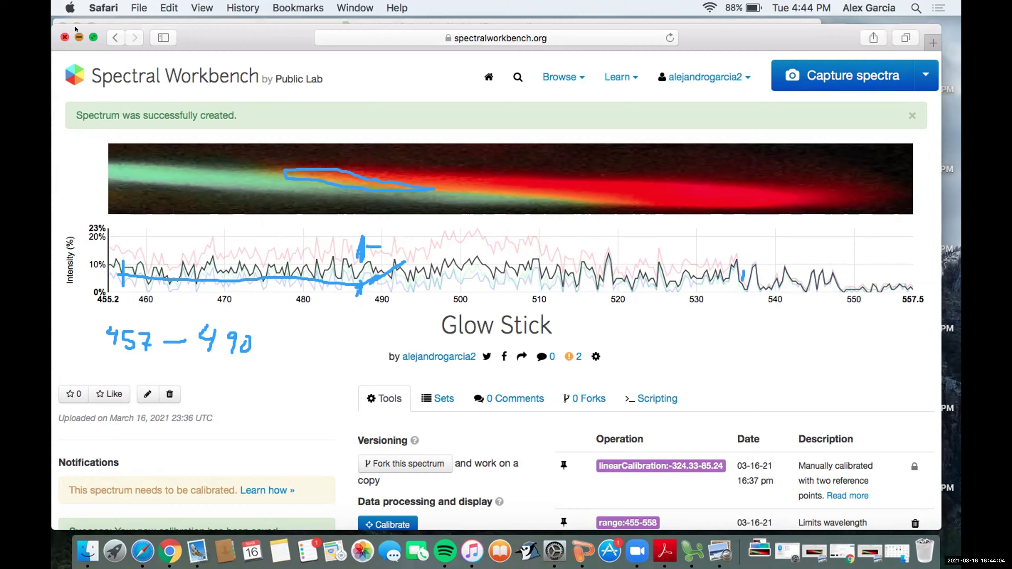
left_click(79, 37)
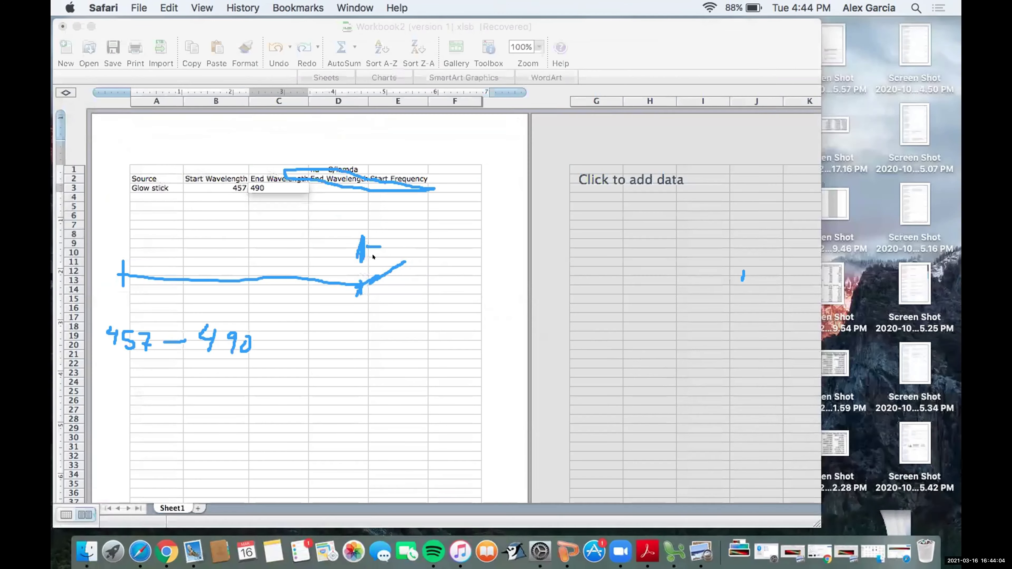
Add a color column by entering color as the header in F2 and Green for the first band in F3.
left_click(429, 184)
left_click(430, 184)
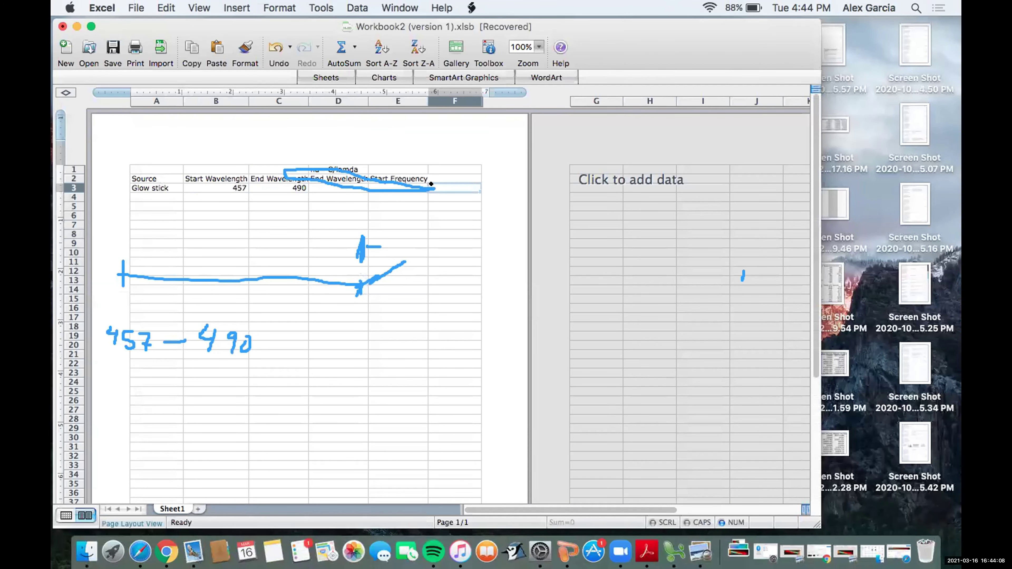
double_click(431, 184)
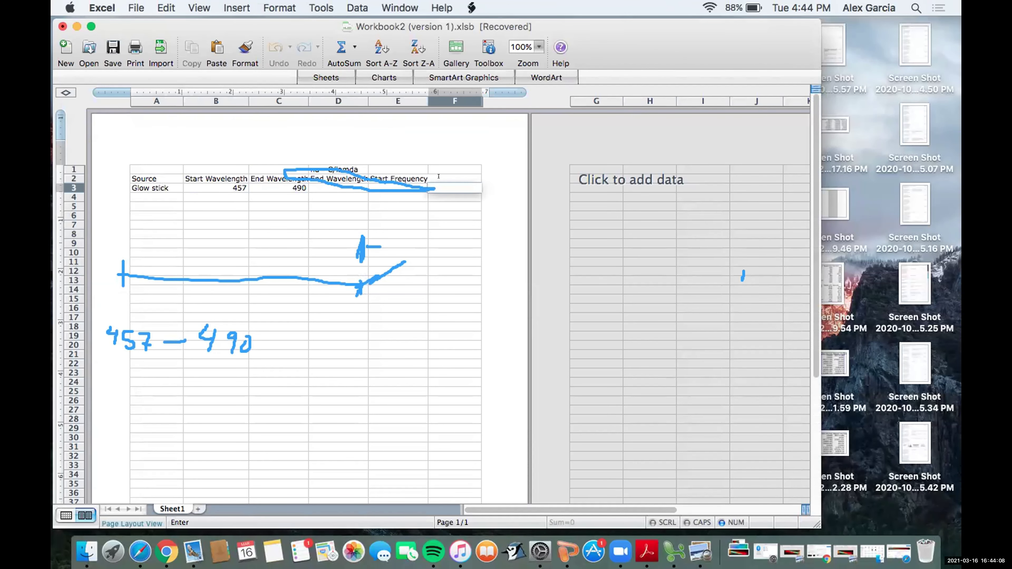
double_click(452, 173)
type("co")
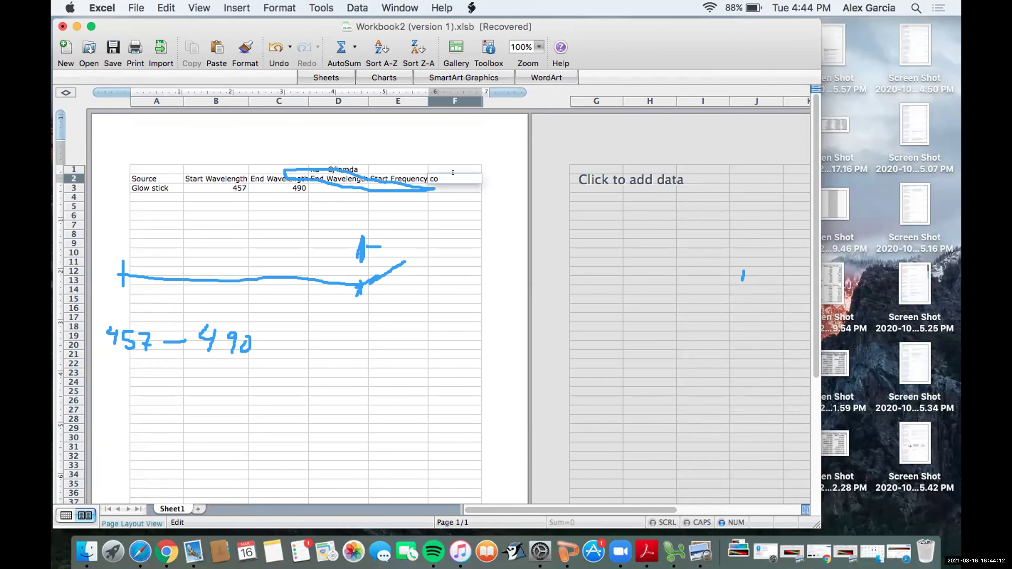
type("lor")
key("Return")
double_click(439, 184)
type("Green")
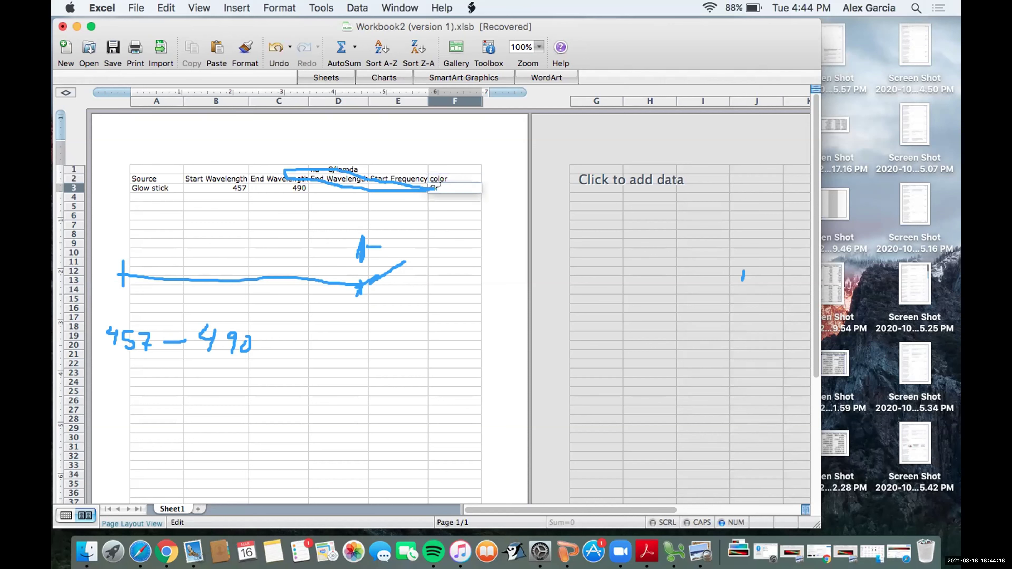
Enter Glow stick in A4 as the source for the second band.
double_click(155, 200)
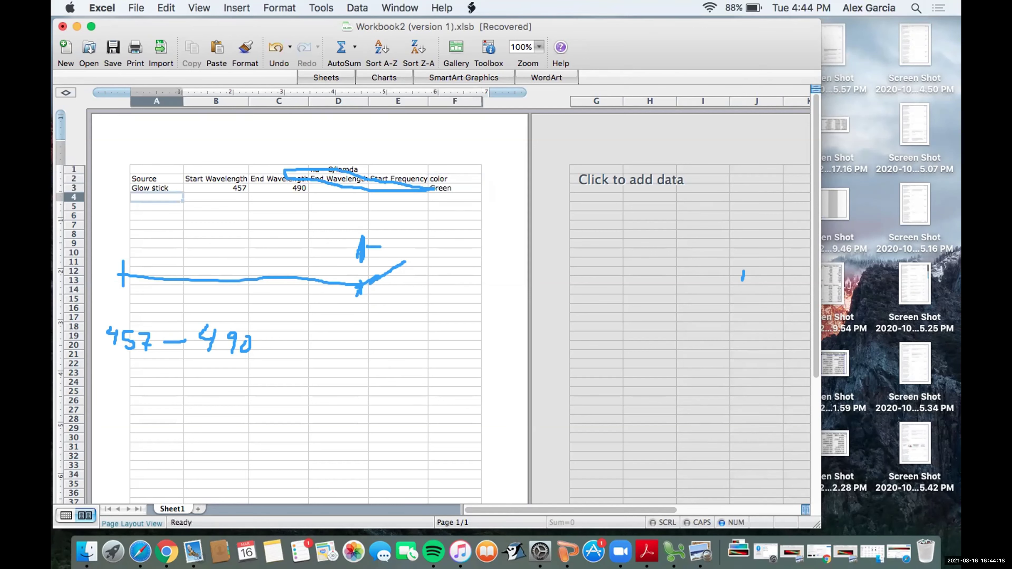
type("Gl")
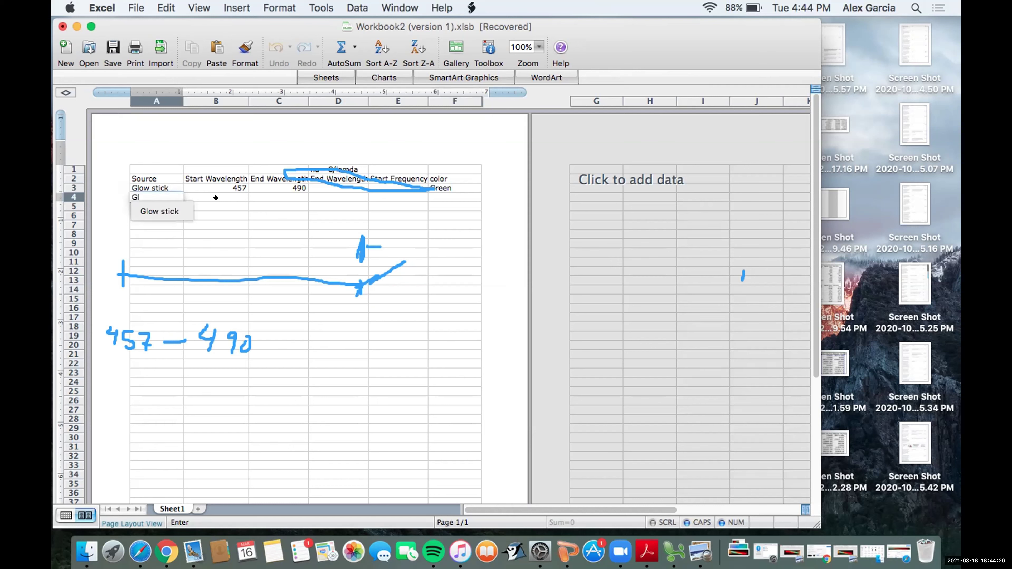
type("ow stick")
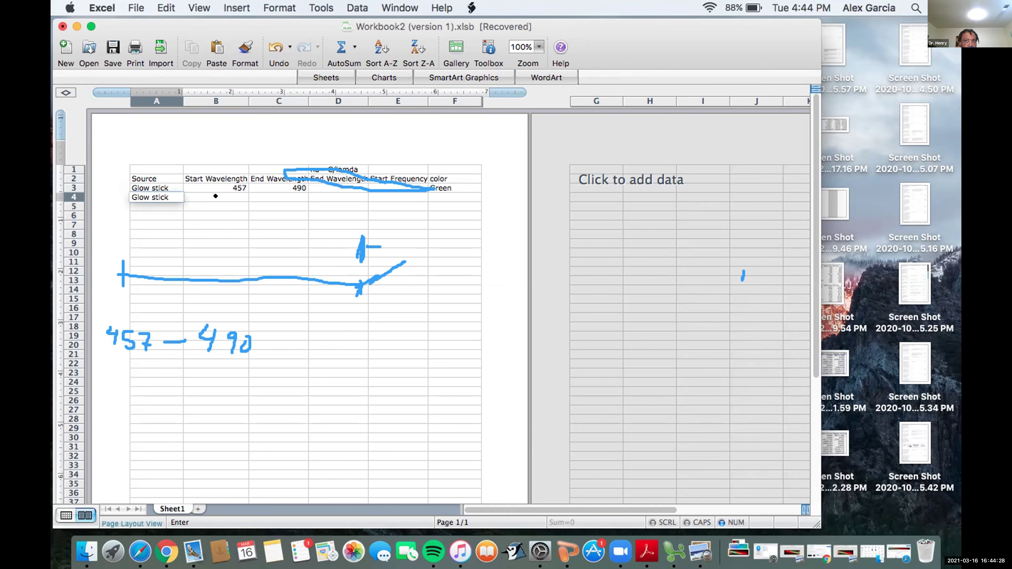
left_click(216, 196)
double_click(215, 197)
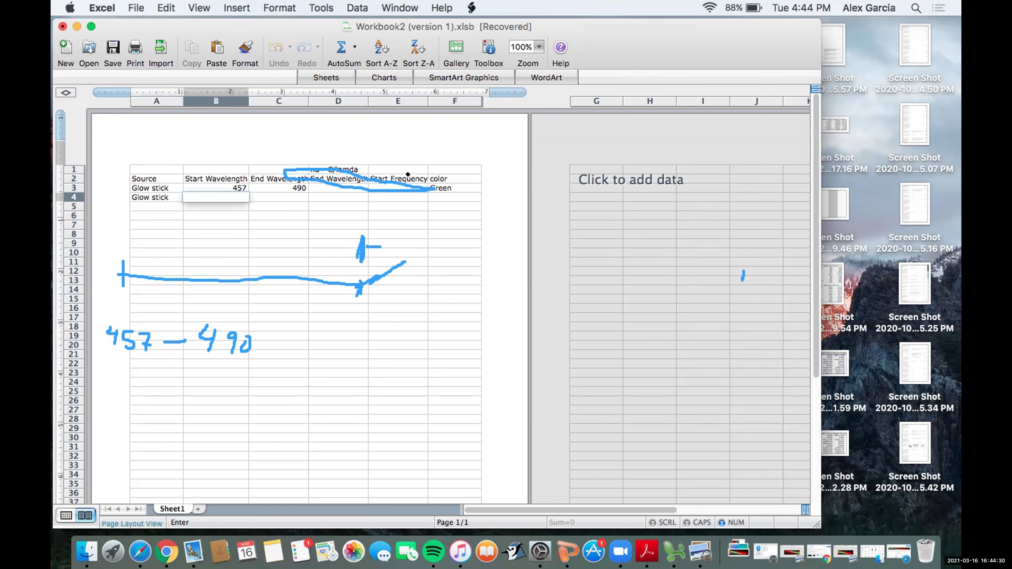
Enter Orange/ Red in F4 as the color of the second Glow stick band.
double_click(431, 188)
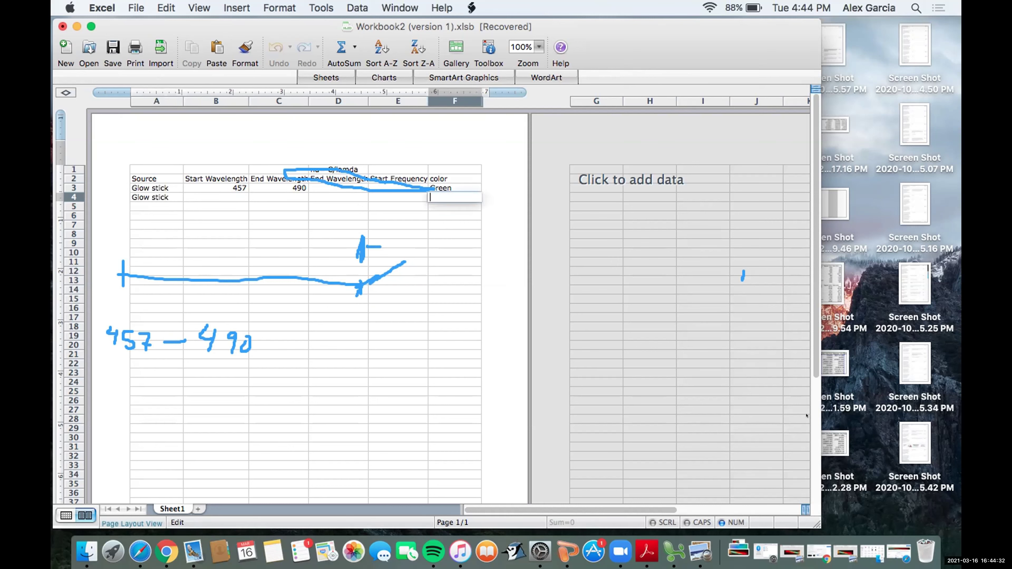
type("Red")
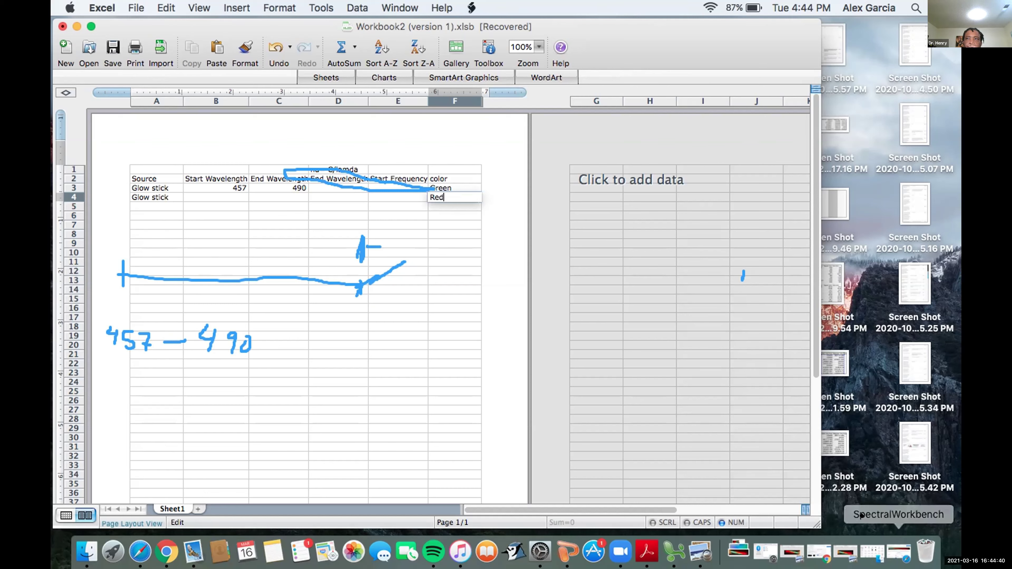
key("BackSpace")
key("BackSpace")
key("BackSpace")
type("Orange")
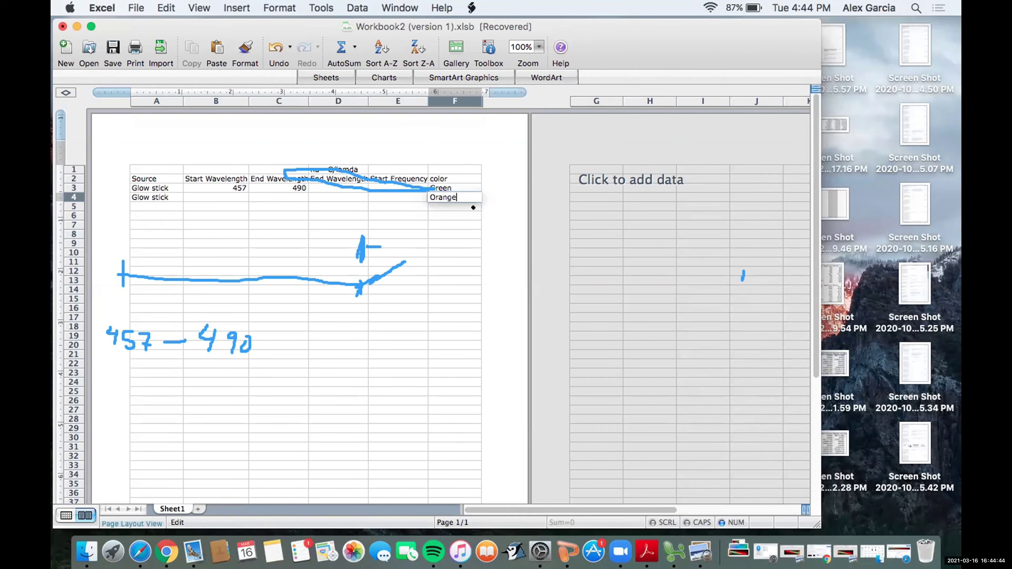
type("/ Red")
key("Left")
key("Left")
key("Left")
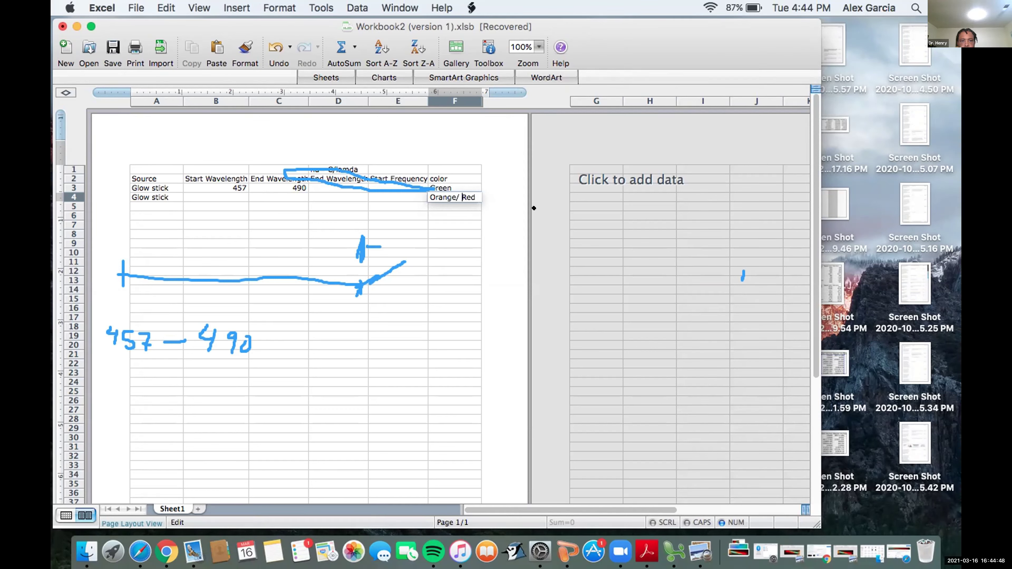
Read the second band's limits from the Spectral Workbench graph and enter 492 in B4 and 535 in C4 of the Excel sheet.
left_click(887, 551)
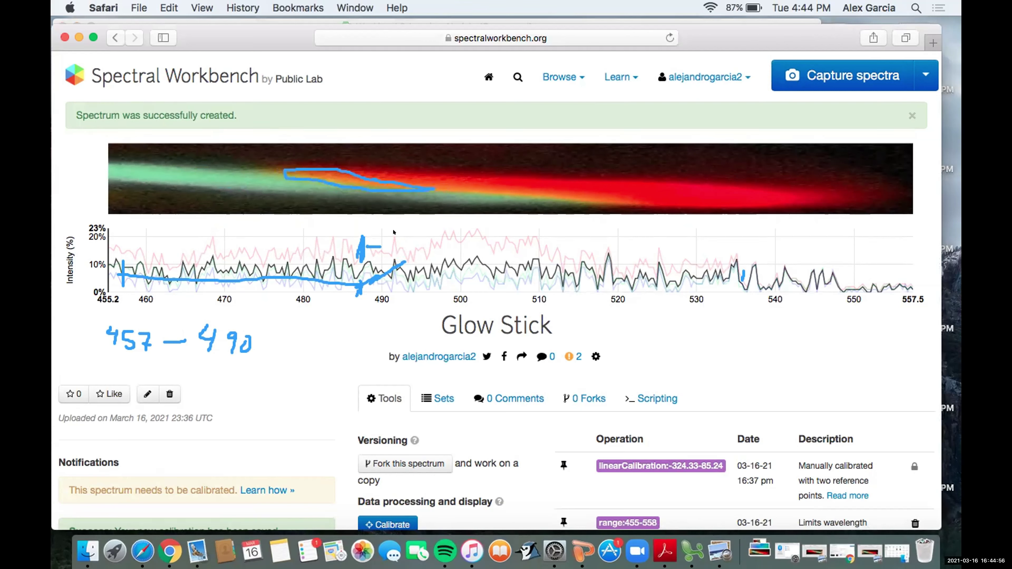
mouse_move(386, 234)
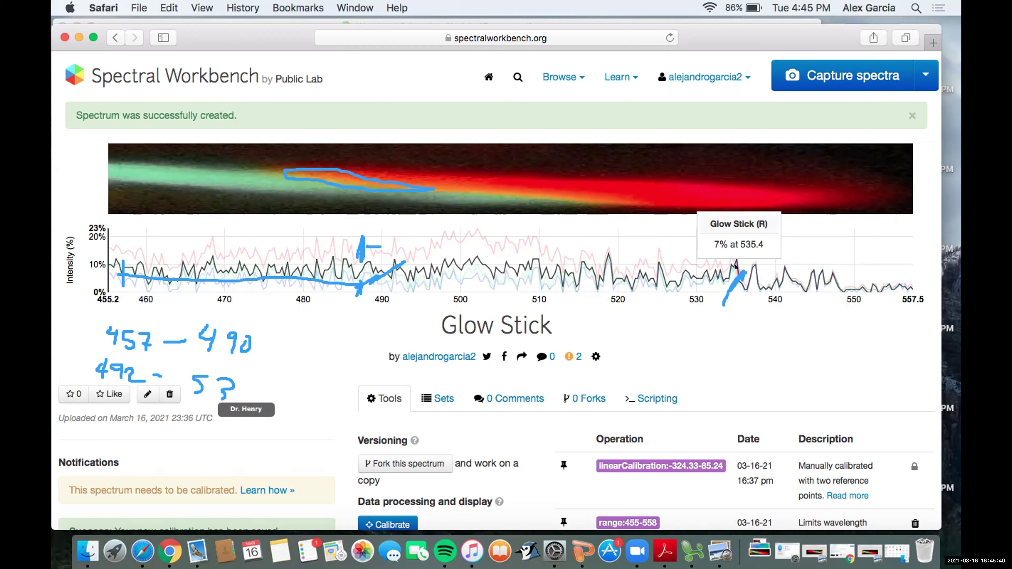
left_click(78, 37)
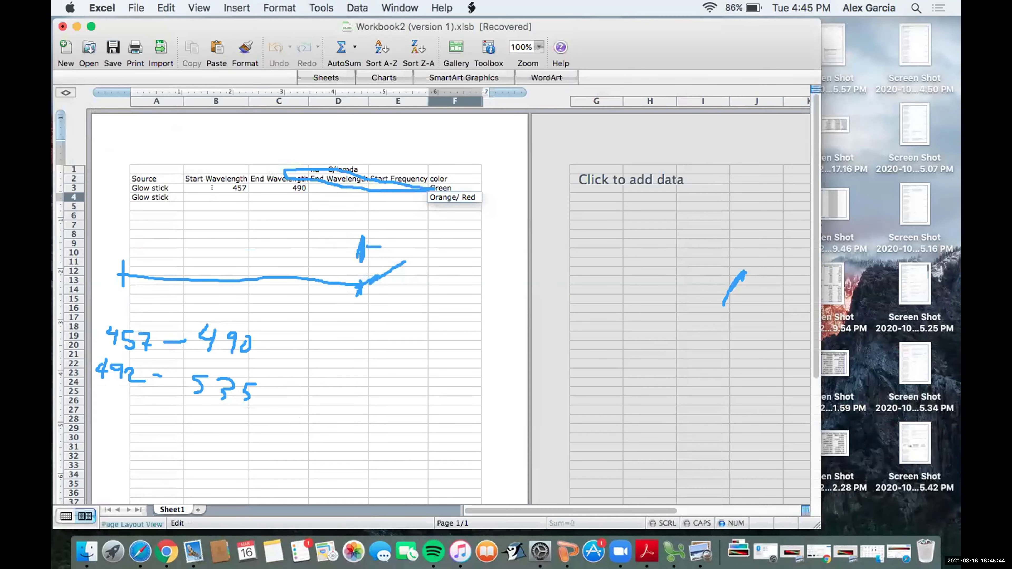
left_click(213, 188)
type("492")
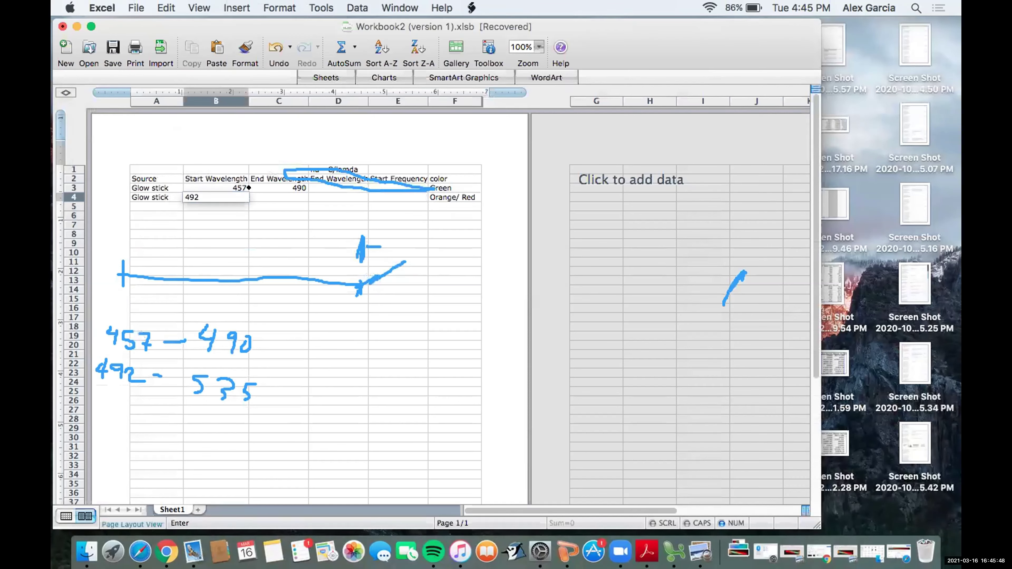
key("Tab")
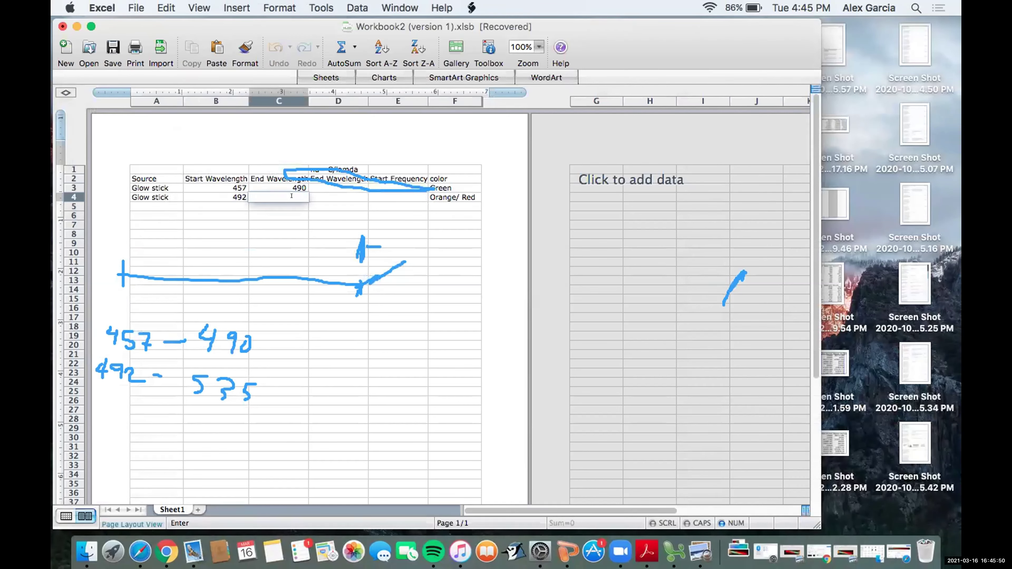
type("525")
Switch back to Spectral Workbench and examine the Glow Stick intensity graph from the start of the first band.
left_click(898, 552)
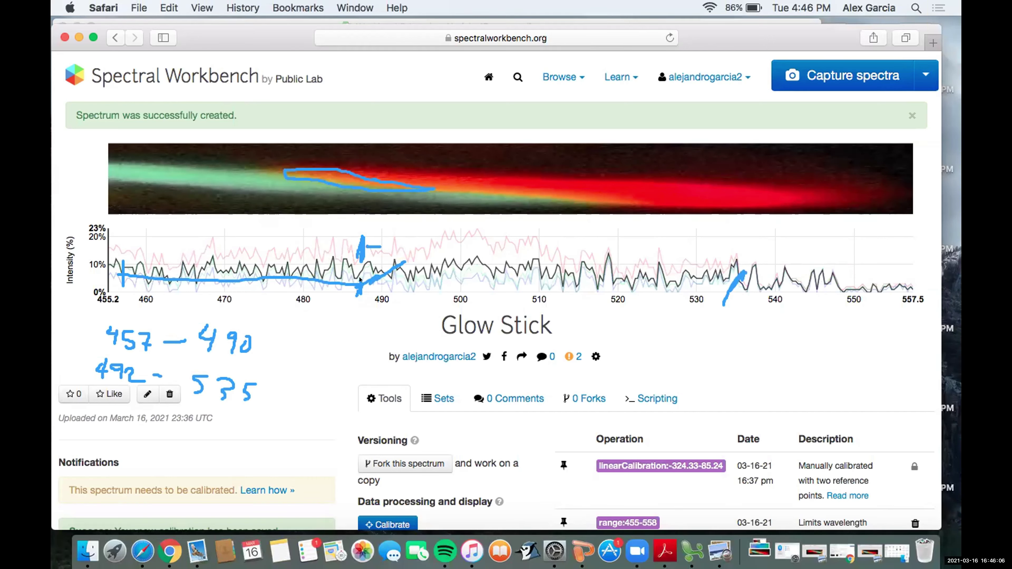
mouse_move(120, 276)
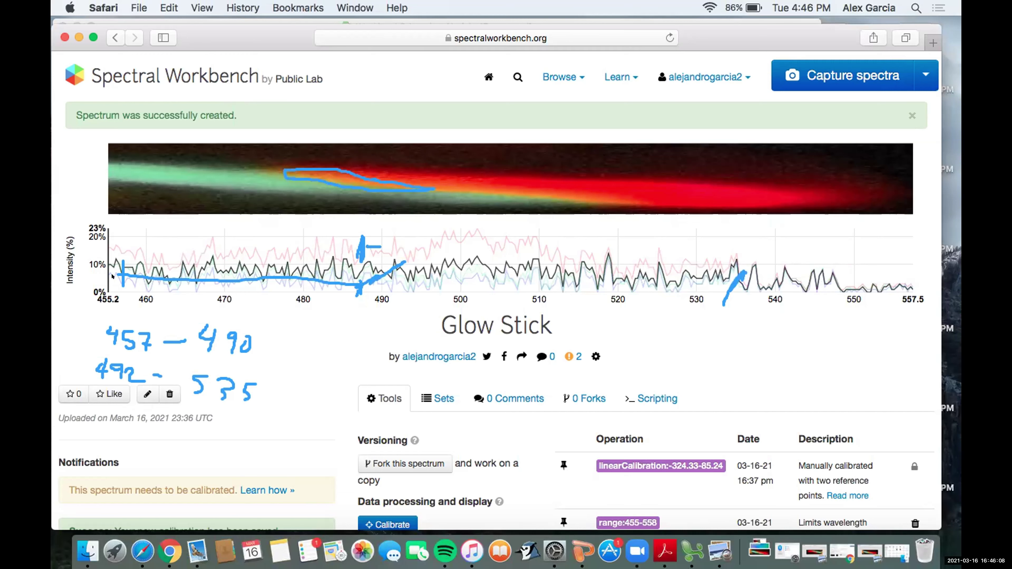